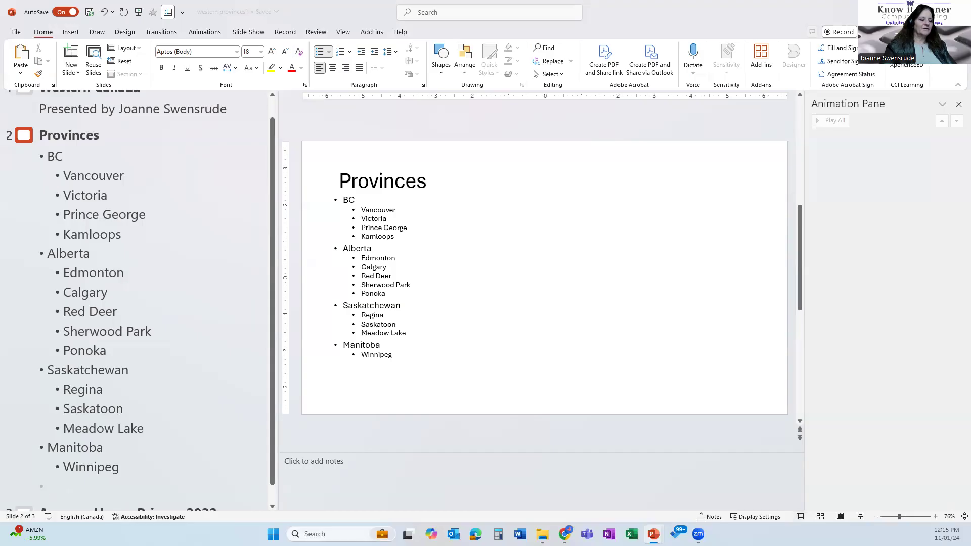
In the outline, promote the blank line after Winnipeg to a new slide and start another new slide after Meadow Lake, above Manitoba
{"action": "key", "text": "shift+Tab"}
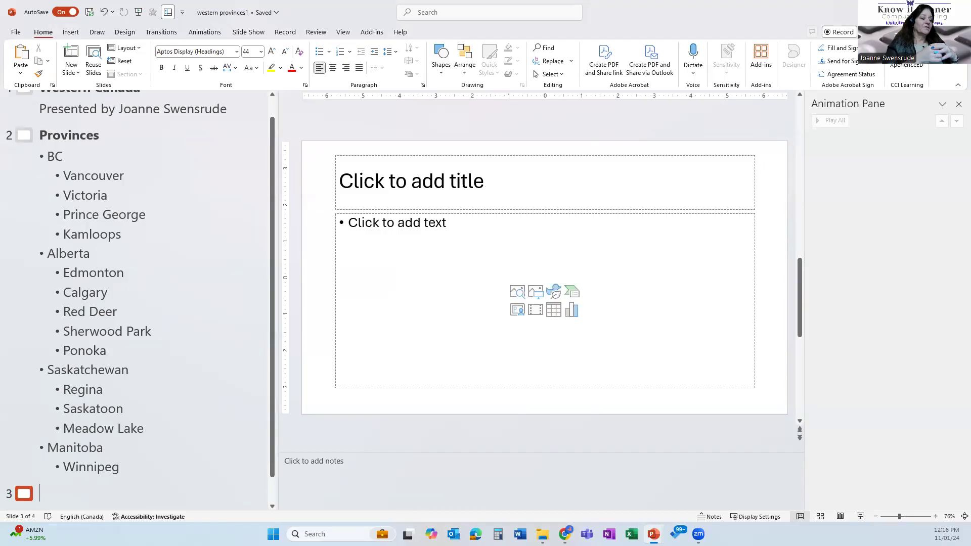
{"action": "left_click", "coordinate": [49, 448]}
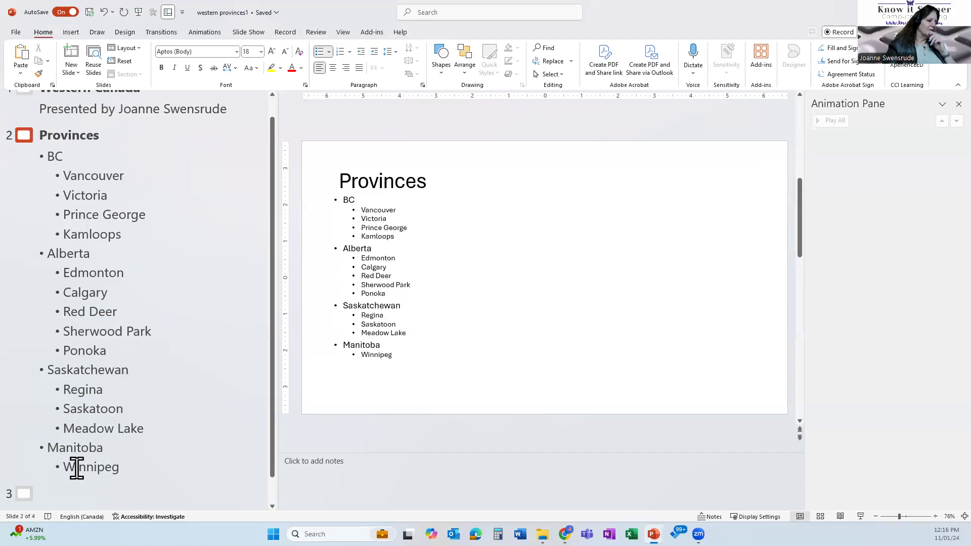
{"action": "left_click", "coordinate": [154, 428]}
{"action": "key", "text": "Return"}
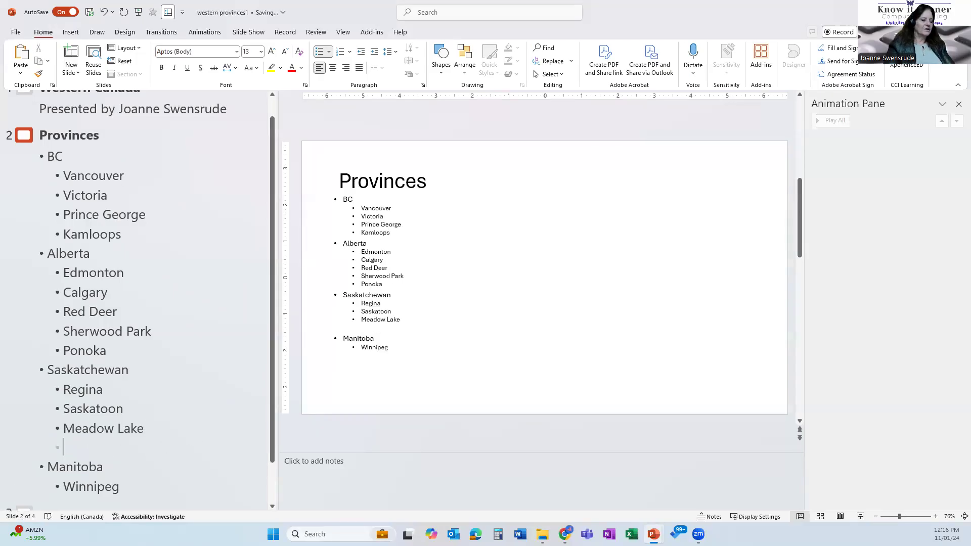
{"action": "key", "text": "shift+Tab"}
{"action": "key", "text": "shift+Tab"}
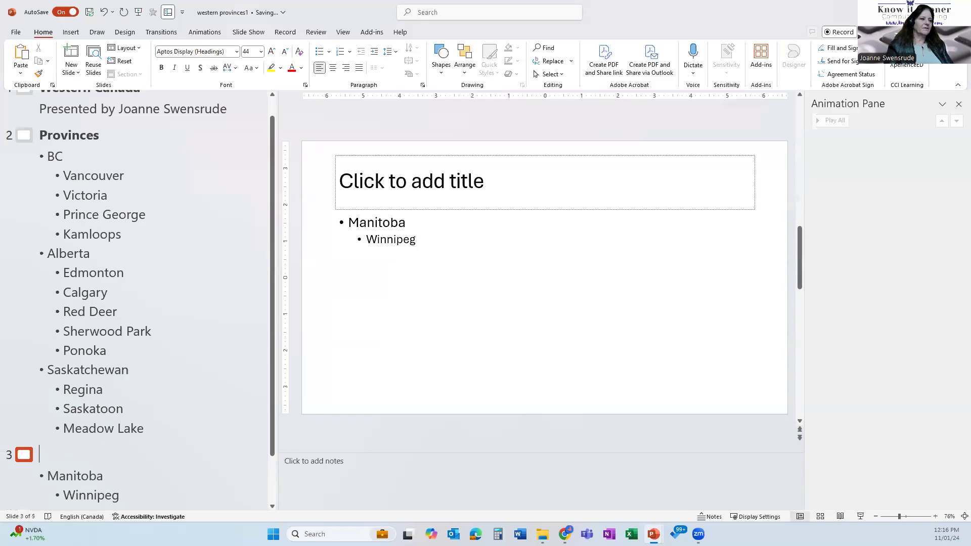
{"action": "scroll", "coordinate": [116, 442], "scroll_direction": "down", "scroll_amount": 1}
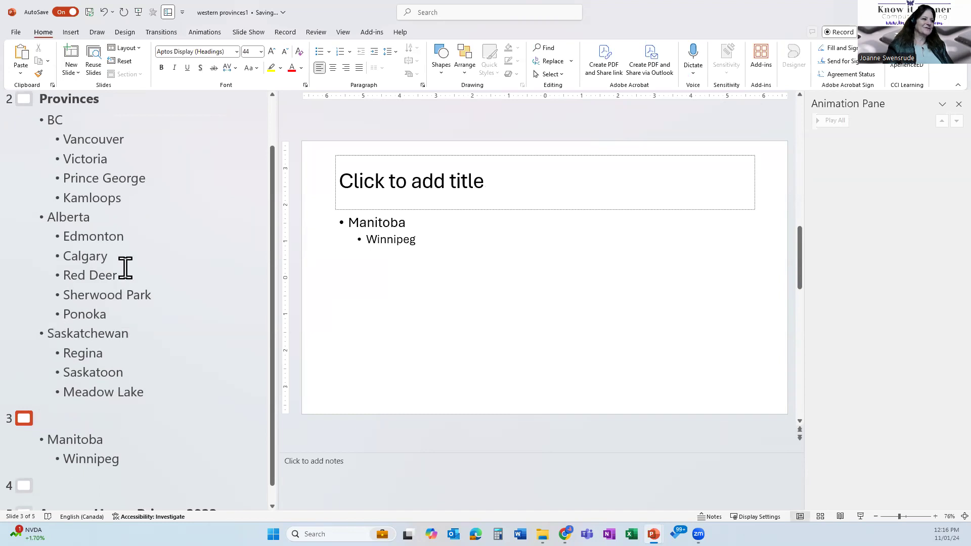
Preview the Provinces slide full screen as a slide show, exit, and open the same slide in Reading View
{"action": "left_click", "coordinate": [144, 319]}
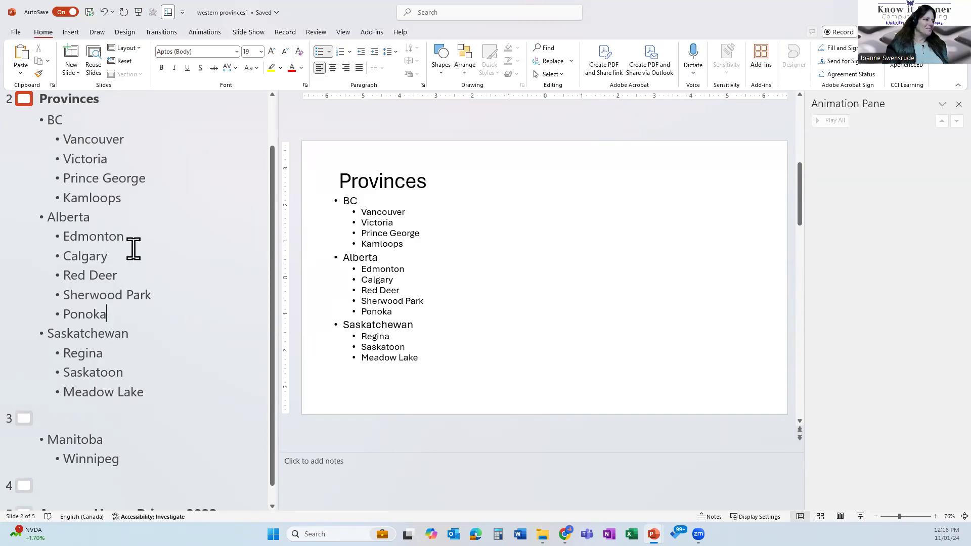
{"action": "scroll", "coordinate": [152, 296], "scroll_direction": "up", "scroll_amount": 1}
{"action": "left_click", "coordinate": [120, 232]}
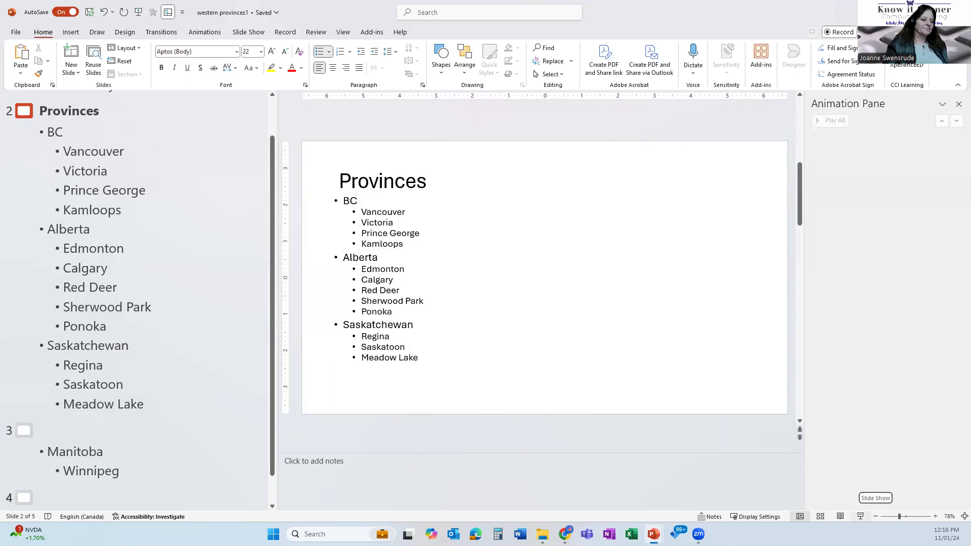
{"action": "left_click", "coordinate": [860, 517]}
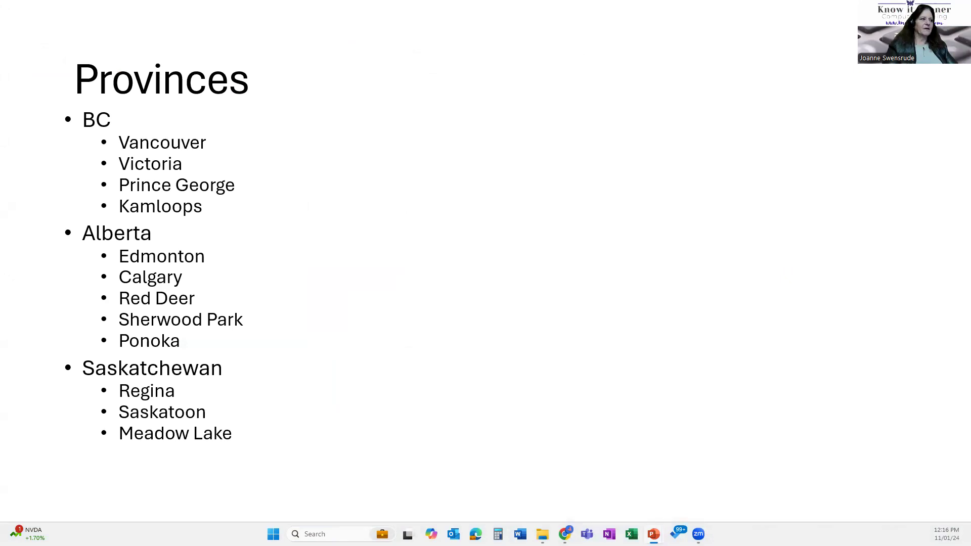
{"action": "key", "text": "Escape"}
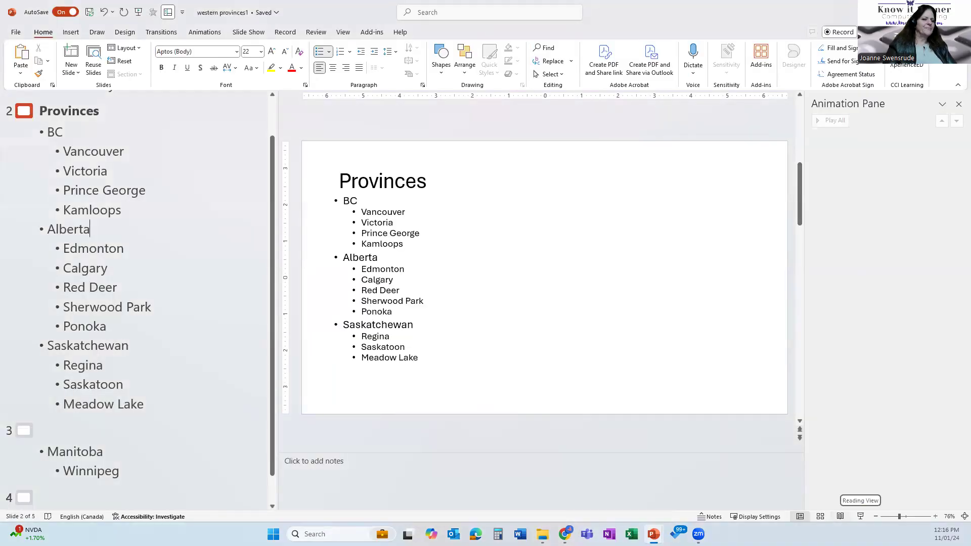
{"action": "left_click", "coordinate": [840, 516]}
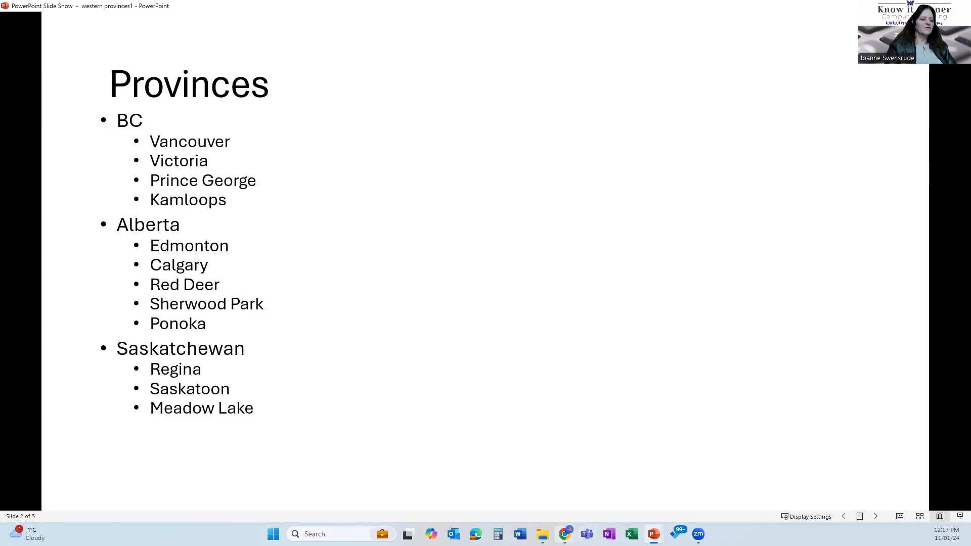
View the Agenda slide in the Free Fridays slide show, return to western provinces1 and leave Reading View
{"action": "left_click", "coordinate": [565, 534]}
{"action": "mouse_move", "coordinate": [653, 534]}
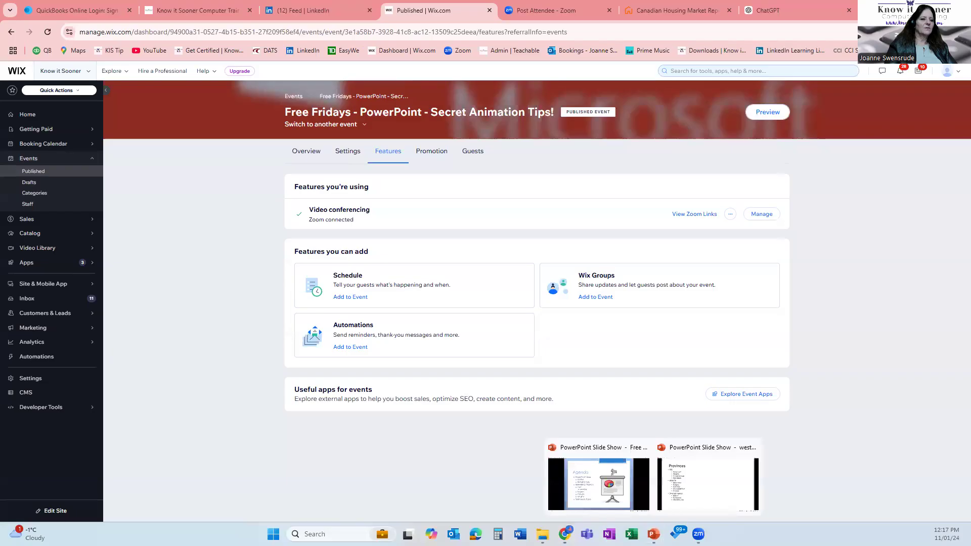
{"action": "left_click", "coordinate": [635, 491]}
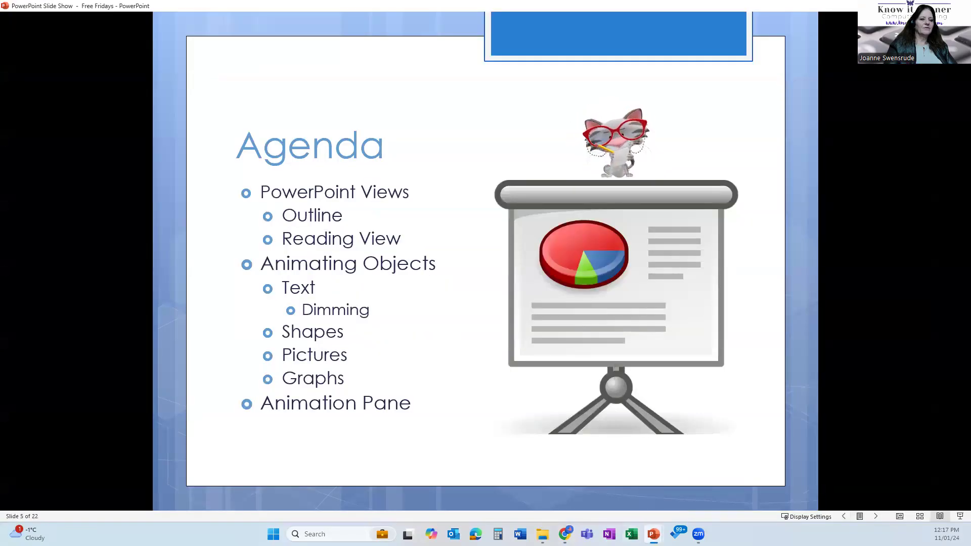
{"action": "mouse_move", "coordinate": [653, 534]}
{"action": "left_click", "coordinate": [690, 490]}
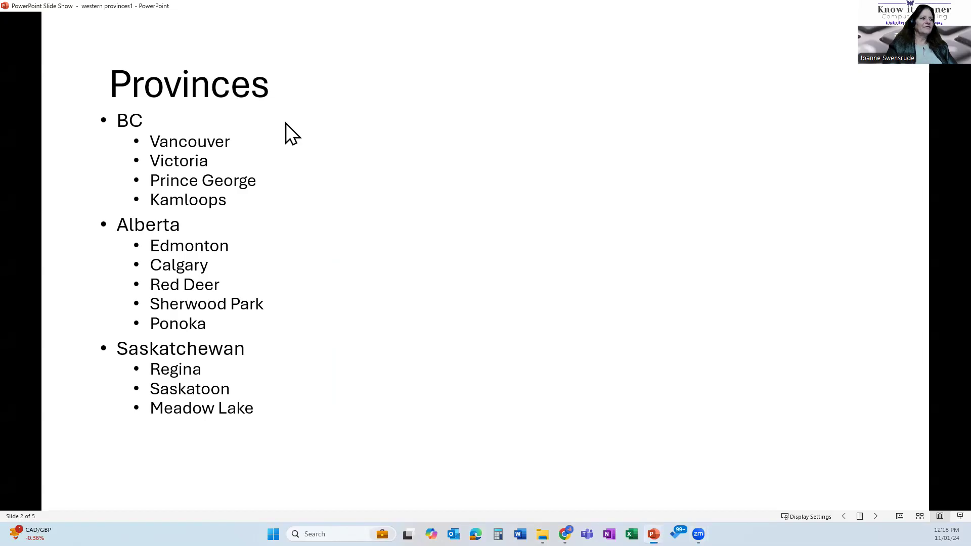
{"action": "key", "text": "Escape"}
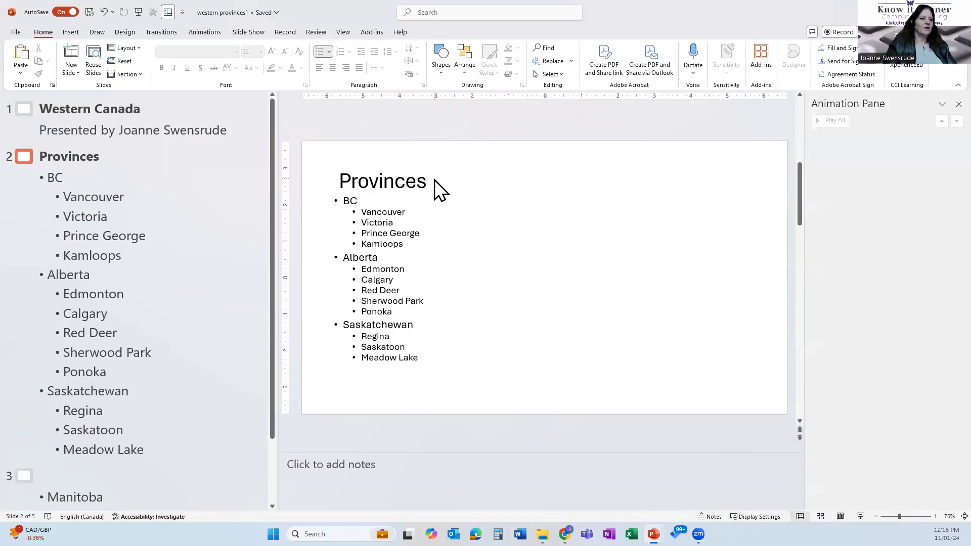
Move the Provinces title placeholder slightly up and to the left, and undo the move
{"action": "left_click", "coordinate": [418, 181]}
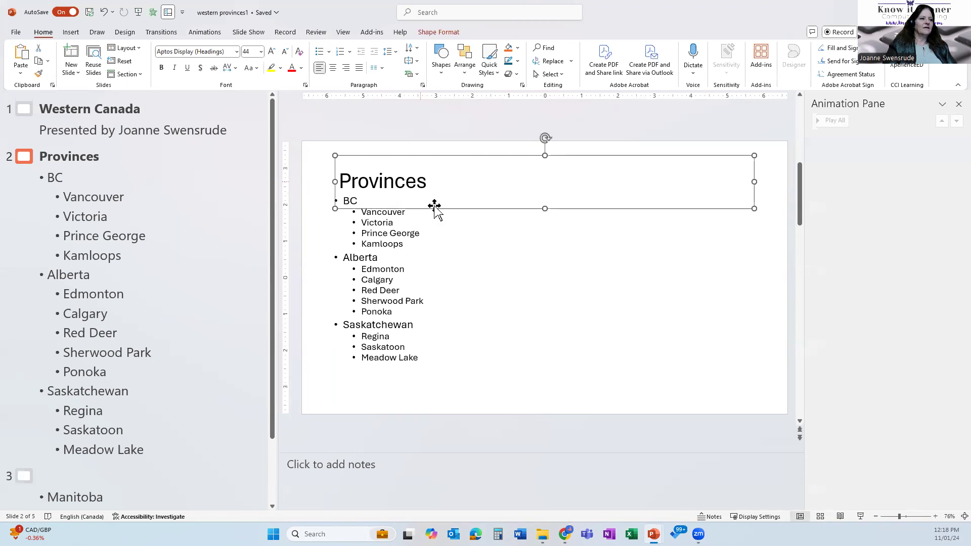
{"action": "left_click_drag", "start_coordinate": [431, 207], "coordinate": [408, 193]}
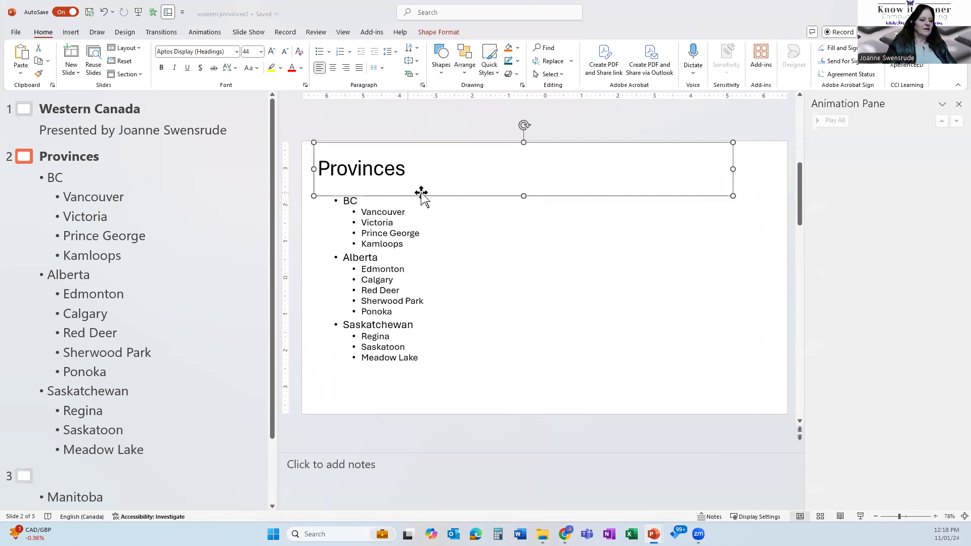
{"action": "key", "text": "ctrl+z"}
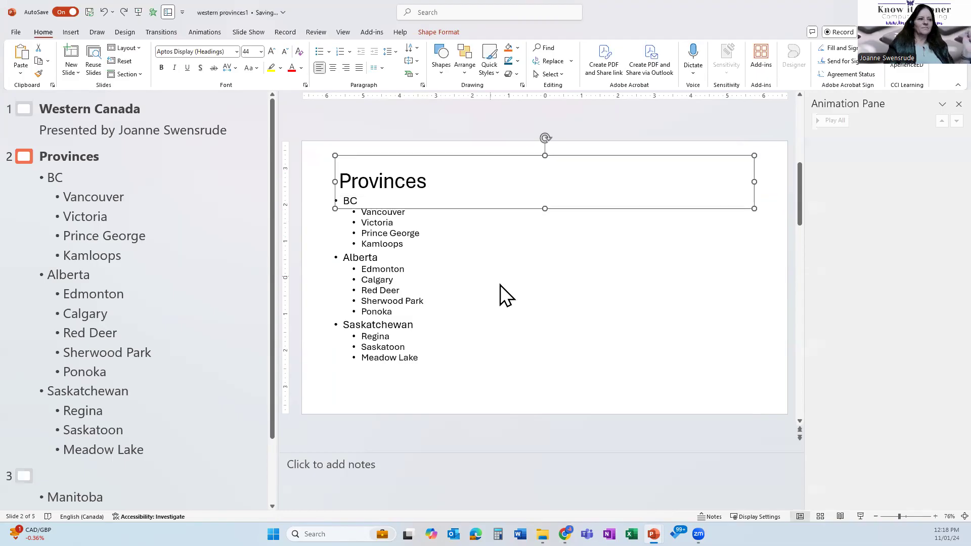
{"action": "key", "text": "Escape"}
Make the word Vancouver bold in the BC list on the Provinces slide
{"action": "left_click", "coordinate": [423, 253]}
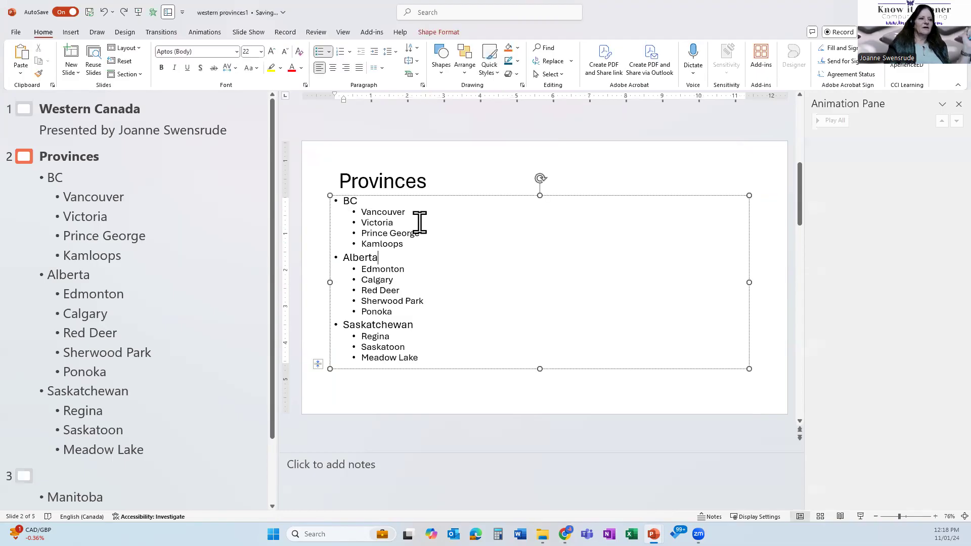
{"action": "left_click", "coordinate": [427, 196]}
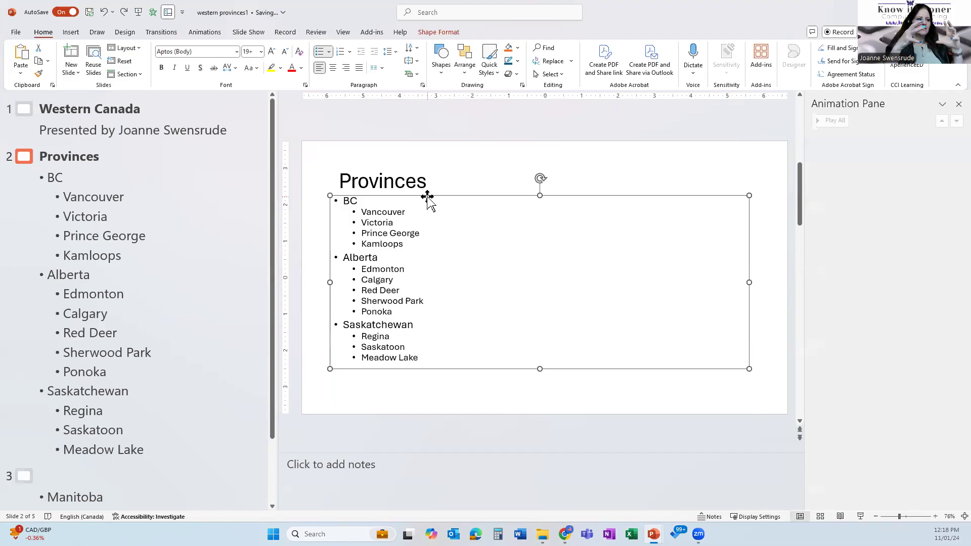
{"action": "left_click", "coordinate": [404, 211]}
{"action": "double_click", "coordinate": [405, 212]}
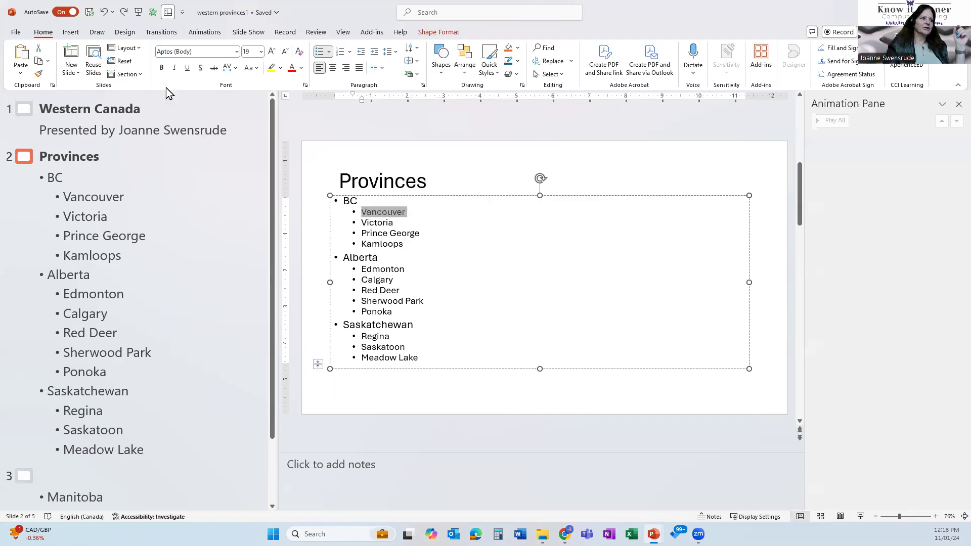
{"action": "left_click", "coordinate": [161, 68]}
{"action": "left_click", "coordinate": [464, 288]}
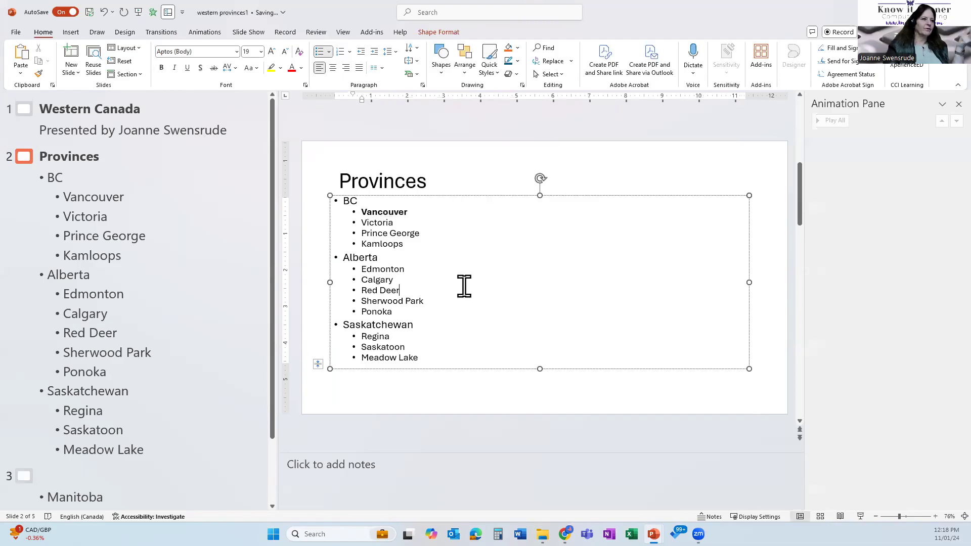
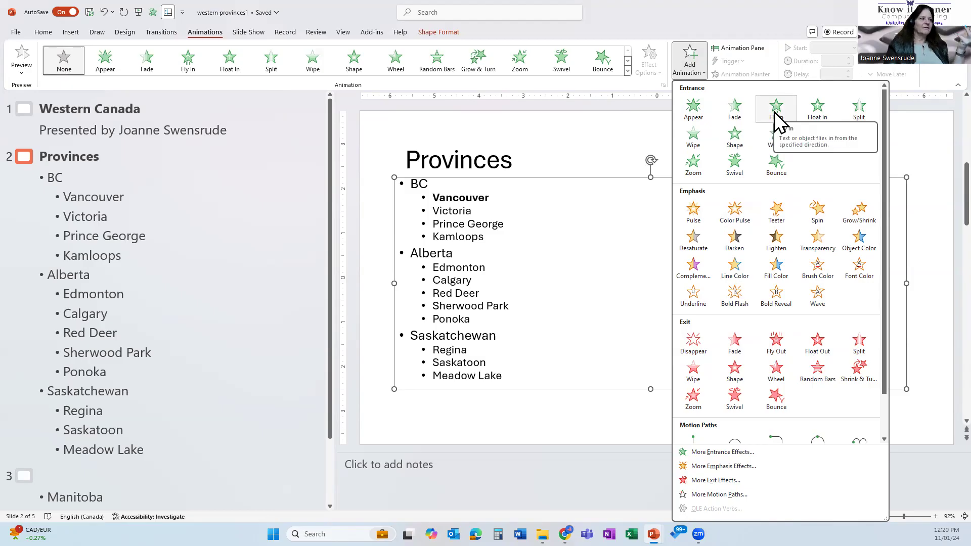
{"action": "left_click", "coordinate": [708, 452]}
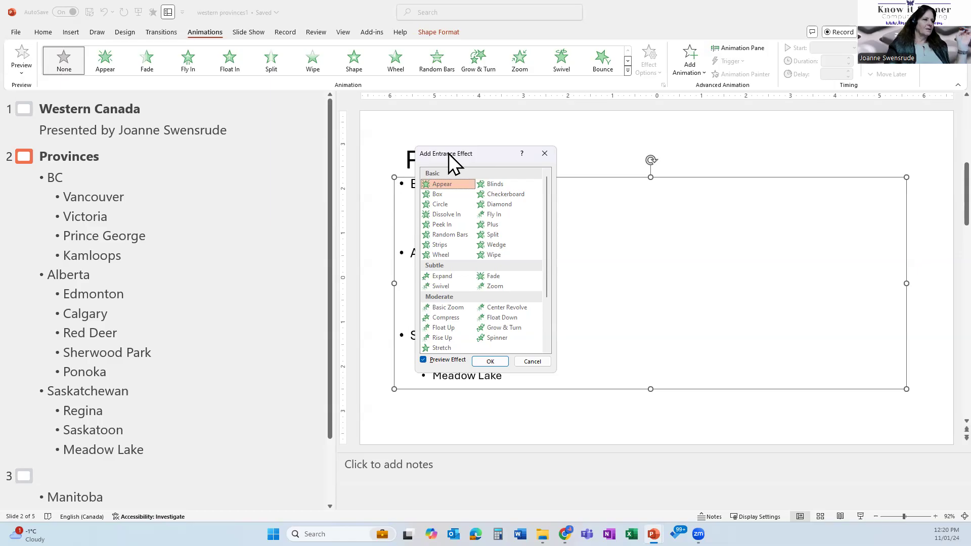
{"action": "left_click_drag", "start_coordinate": [448, 153], "coordinate": [167, 154]}
{"action": "left_click", "coordinate": [161, 224]}
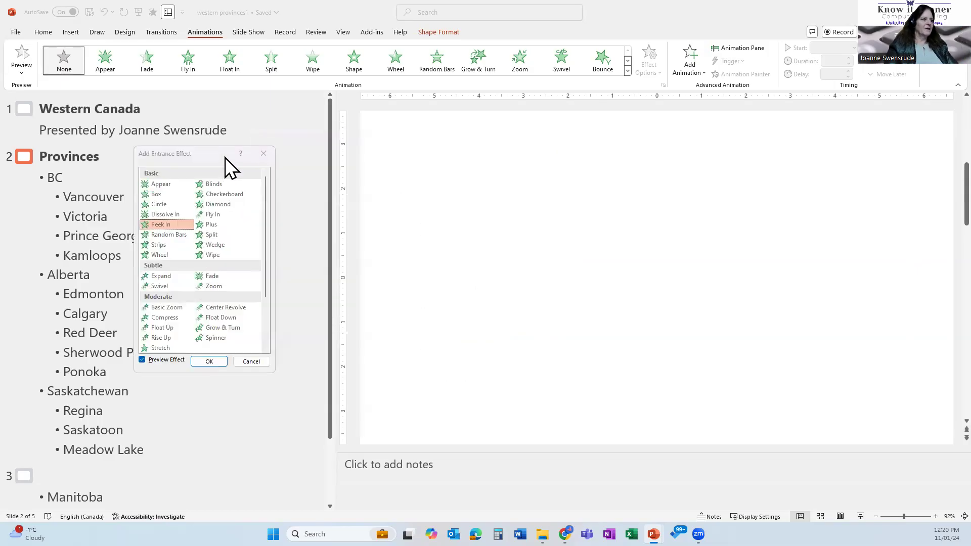
{"action": "key", "text": "Return"}
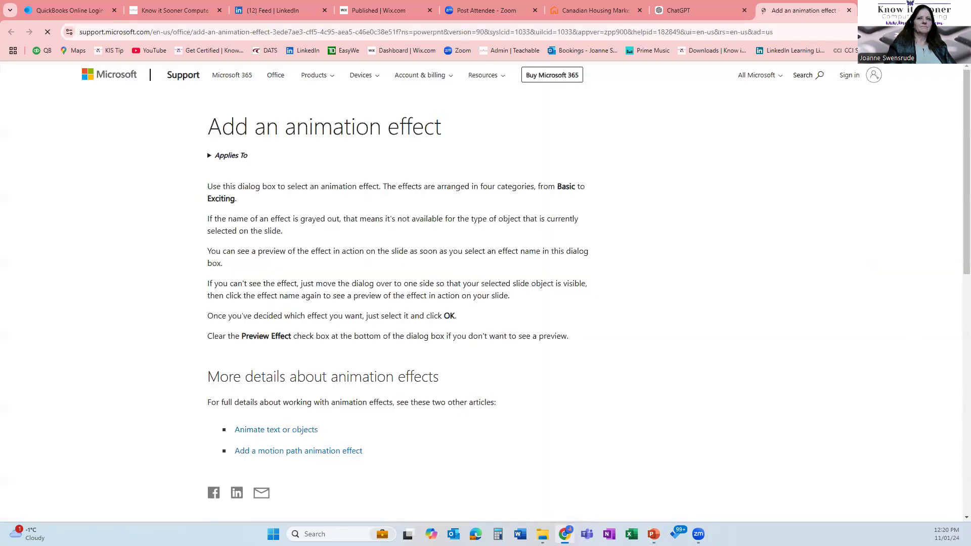
{"action": "key", "text": "alt+Tab"}
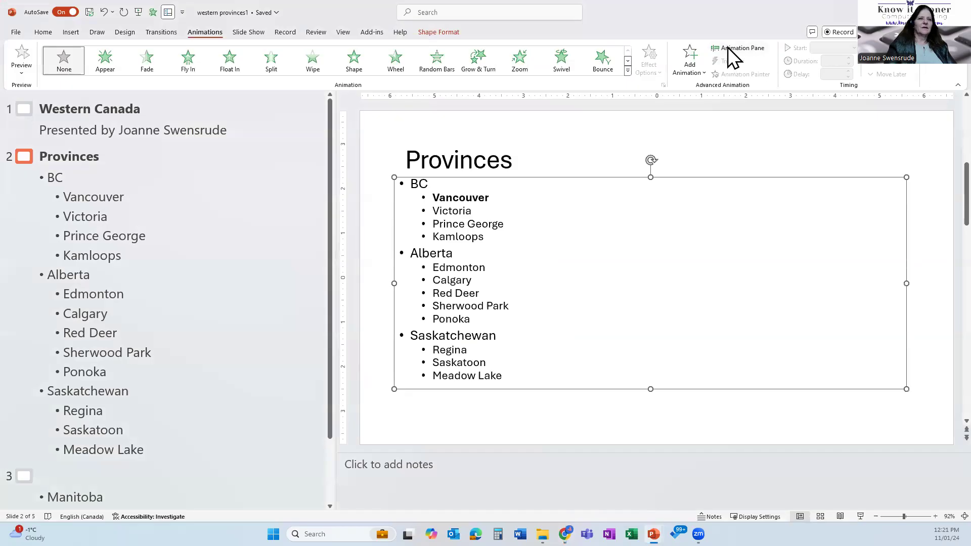
Open the full list of entrance effects for the Provinces slide's bulleted text and preview Peek In, Wheel and Swivel
{"action": "left_click", "coordinate": [688, 65]}
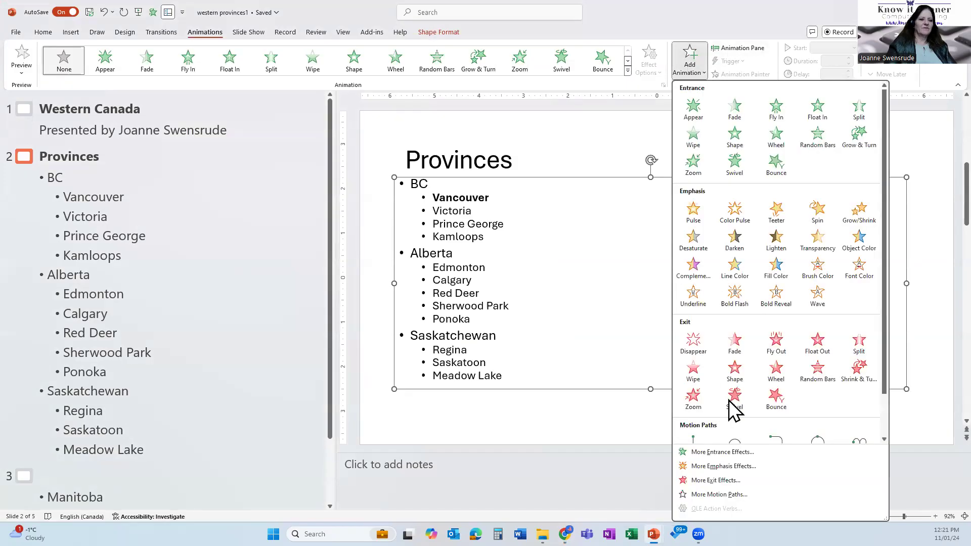
{"action": "left_click", "coordinate": [724, 451]}
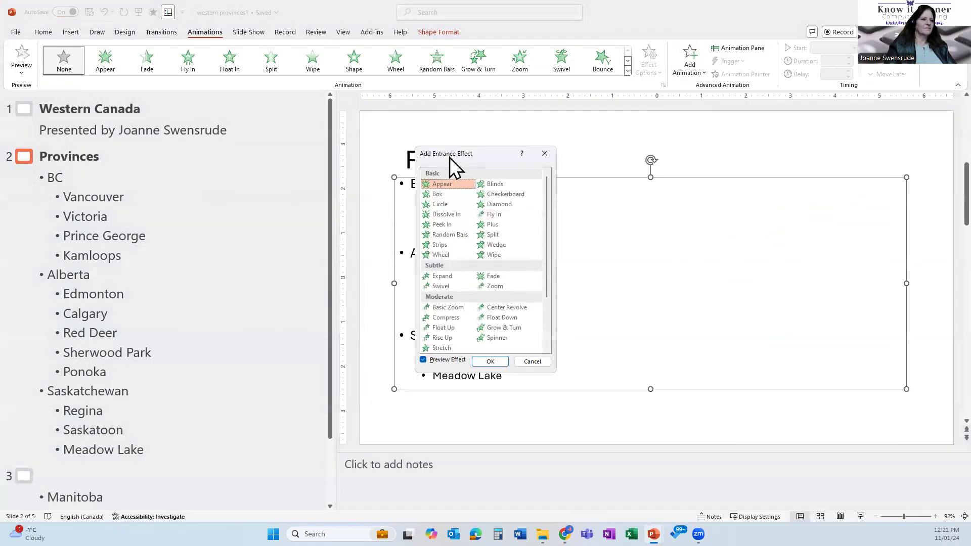
{"action": "left_click_drag", "start_coordinate": [450, 157], "coordinate": [238, 160]}
{"action": "left_click", "coordinate": [232, 229]}
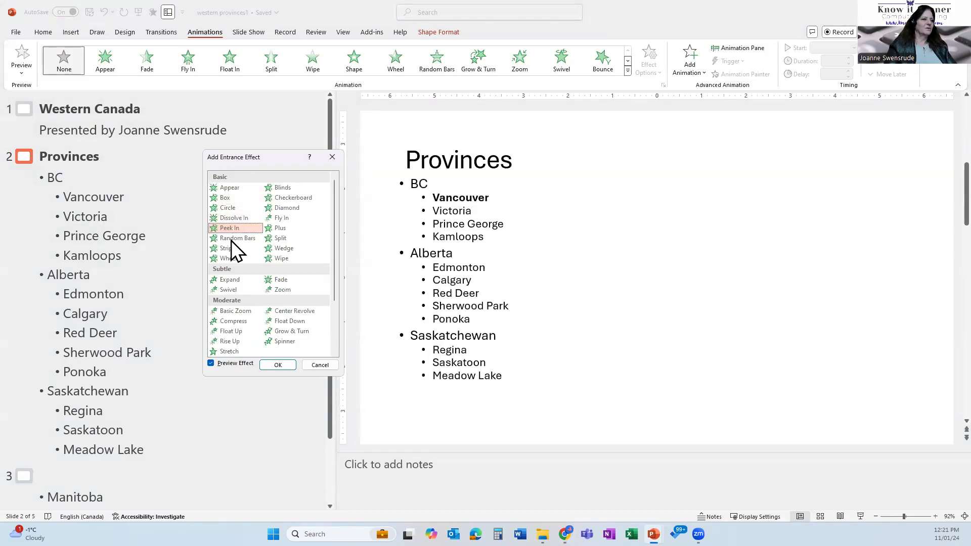
{"action": "left_click", "coordinate": [233, 257]}
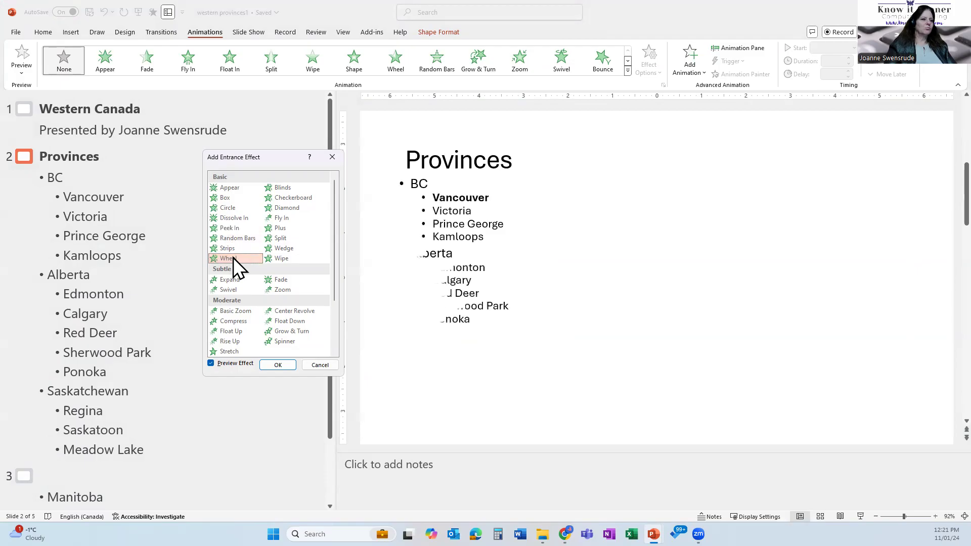
{"action": "left_click", "coordinate": [232, 288]}
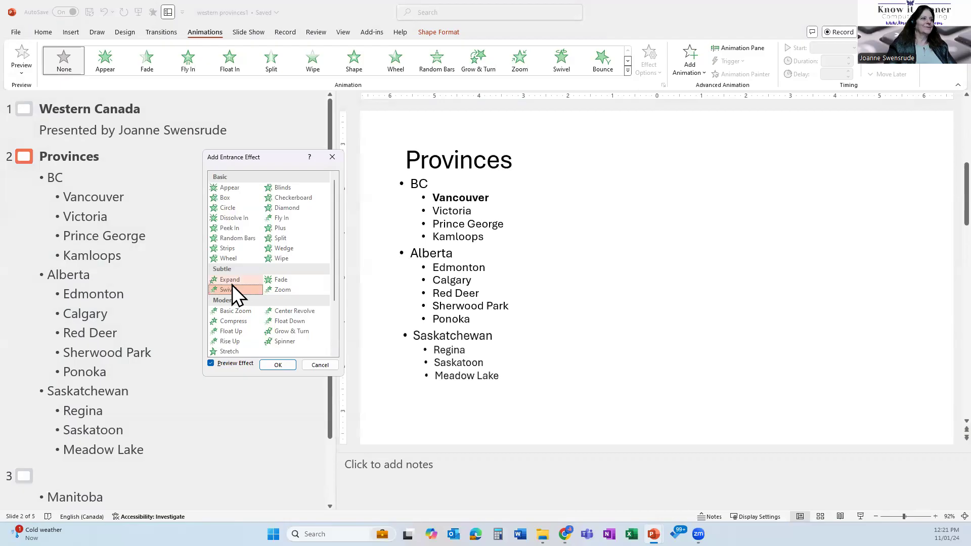
Preview the Split, Fade, Zoom, Grow & Turn and Rise Up entrance effects on the bulleted text
{"action": "left_click", "coordinate": [286, 237]}
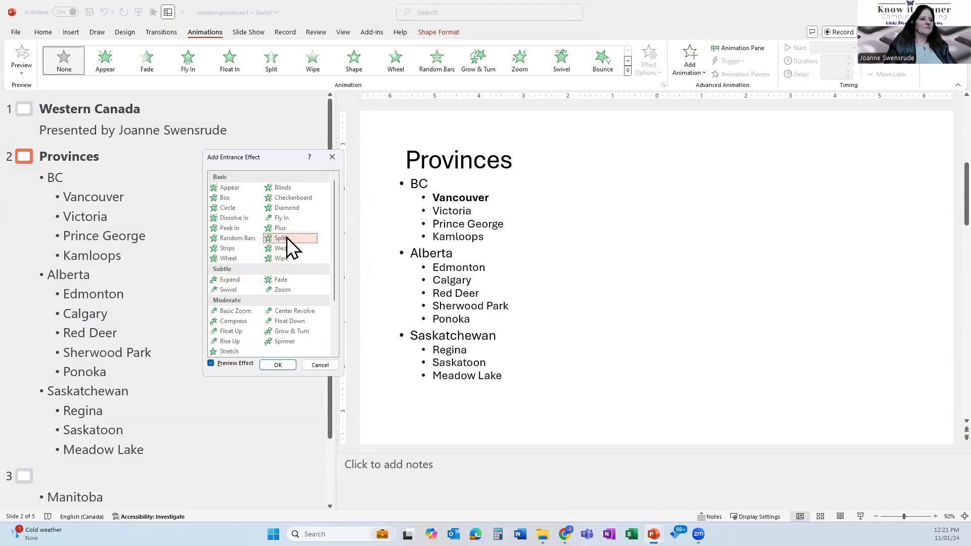
{"action": "left_click", "coordinate": [286, 281]}
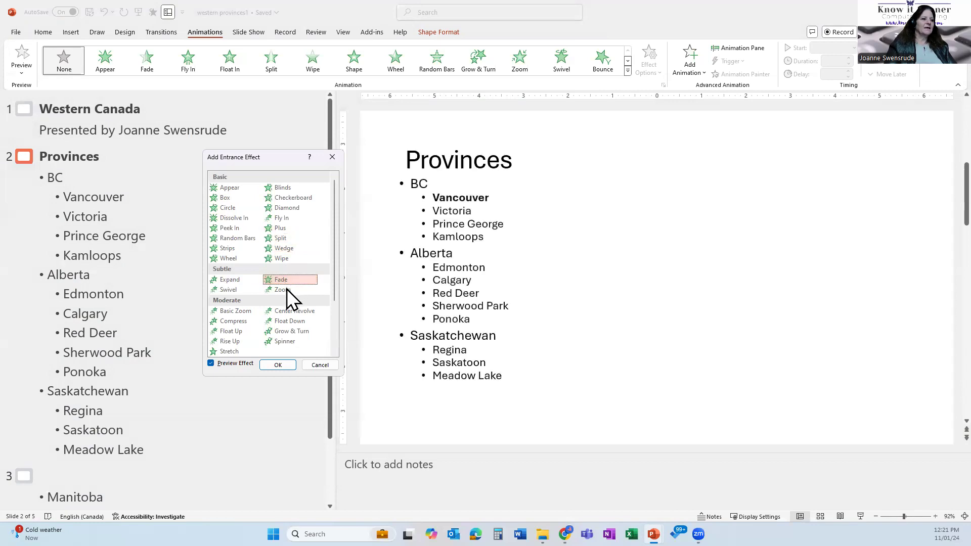
{"action": "left_click", "coordinate": [287, 289]}
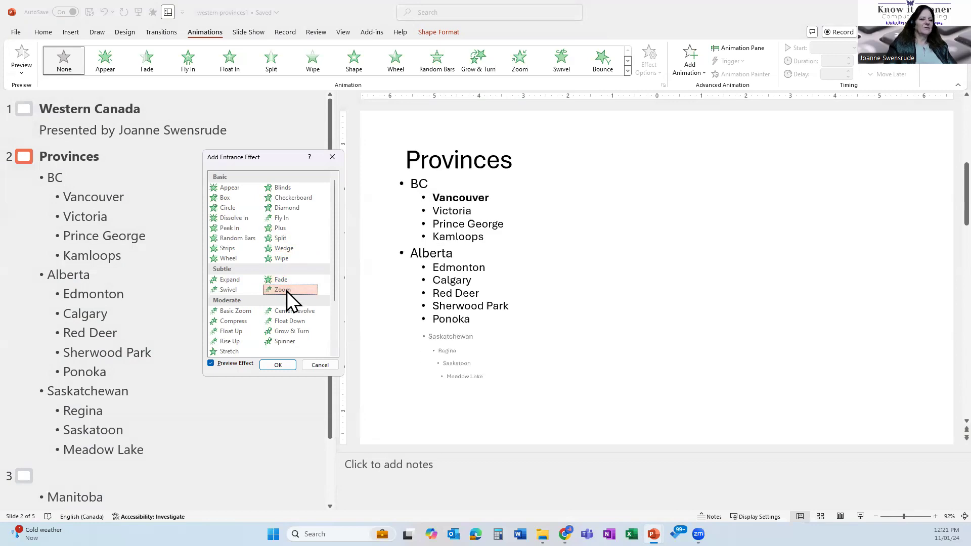
{"action": "left_click", "coordinate": [296, 332]}
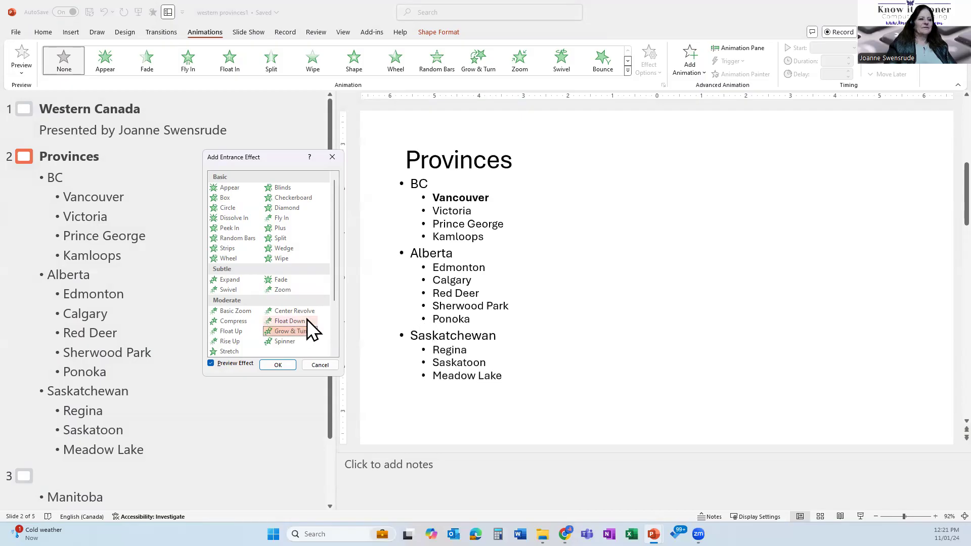
{"action": "left_click", "coordinate": [229, 343]}
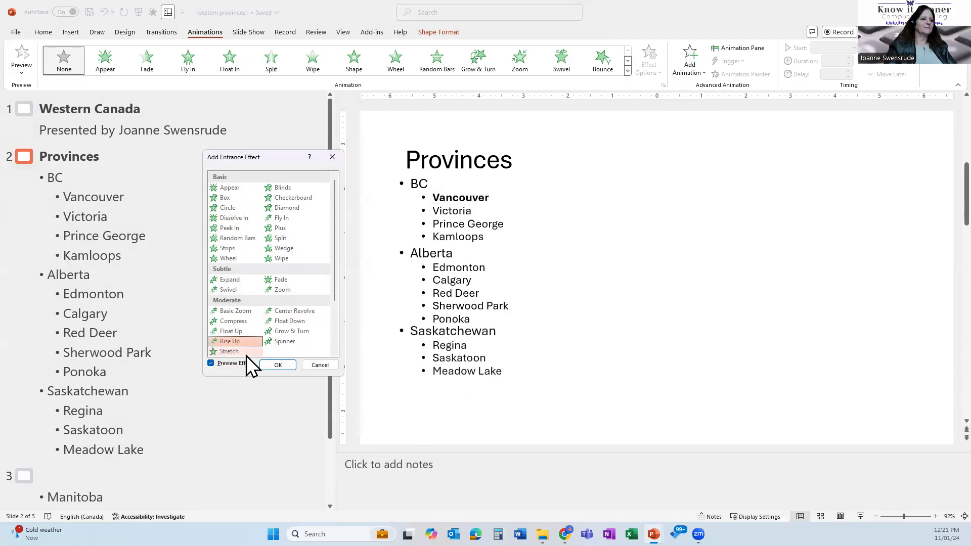
Compare the Stretch and Flip entrance effects on the bulleted text and apply Stretch
{"action": "left_click", "coordinate": [247, 355]}
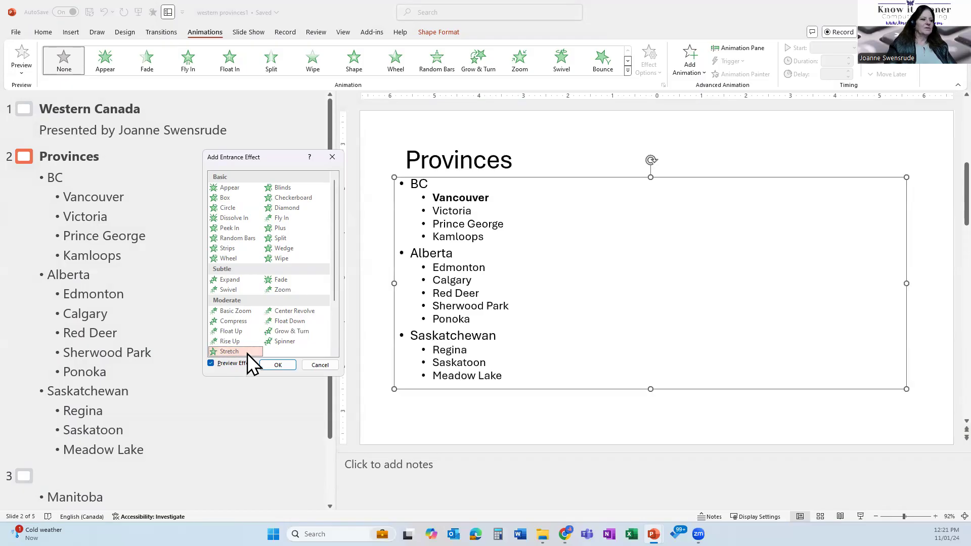
{"action": "scroll", "coordinate": [274, 317], "scroll_direction": "down", "scroll_amount": 2}
{"action": "left_click", "coordinate": [229, 335]}
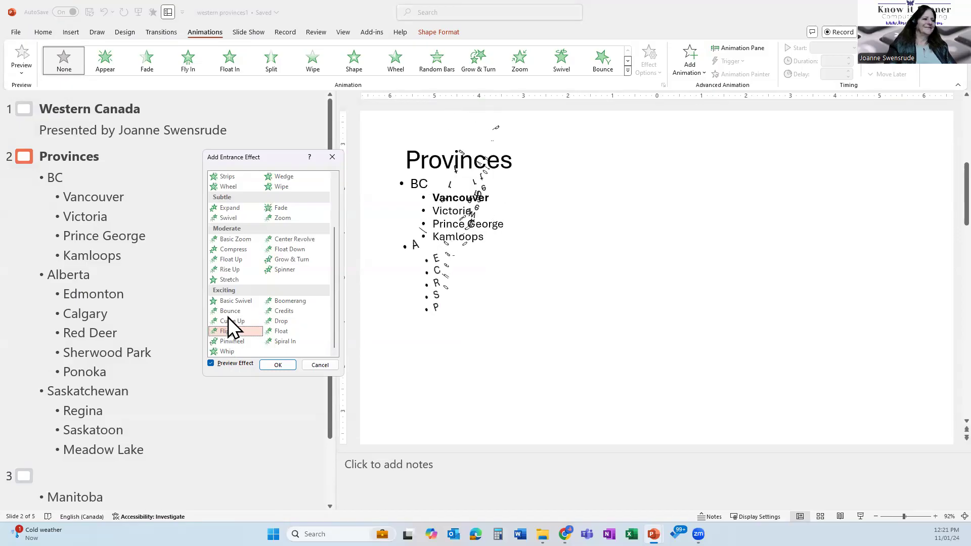
{"action": "left_click", "coordinate": [228, 280]}
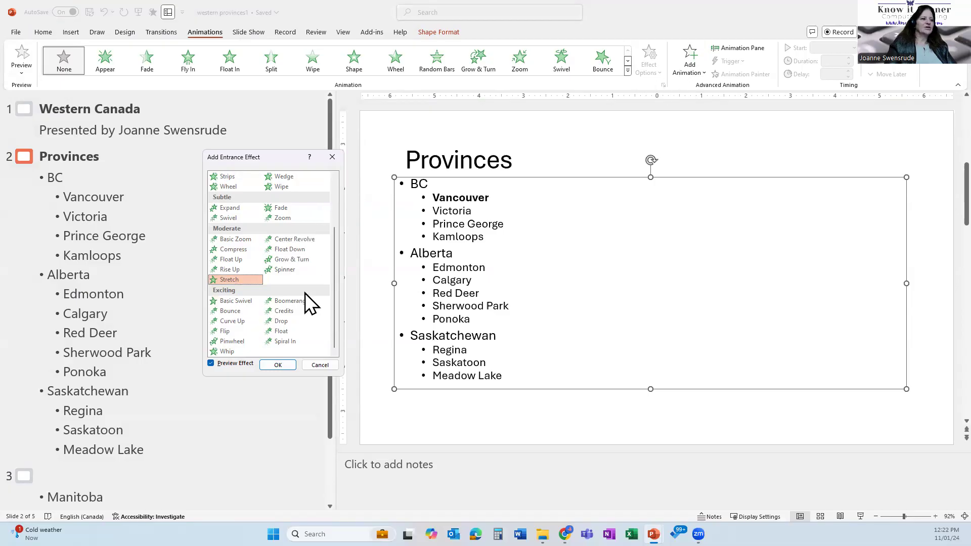
{"action": "left_click", "coordinate": [268, 366]}
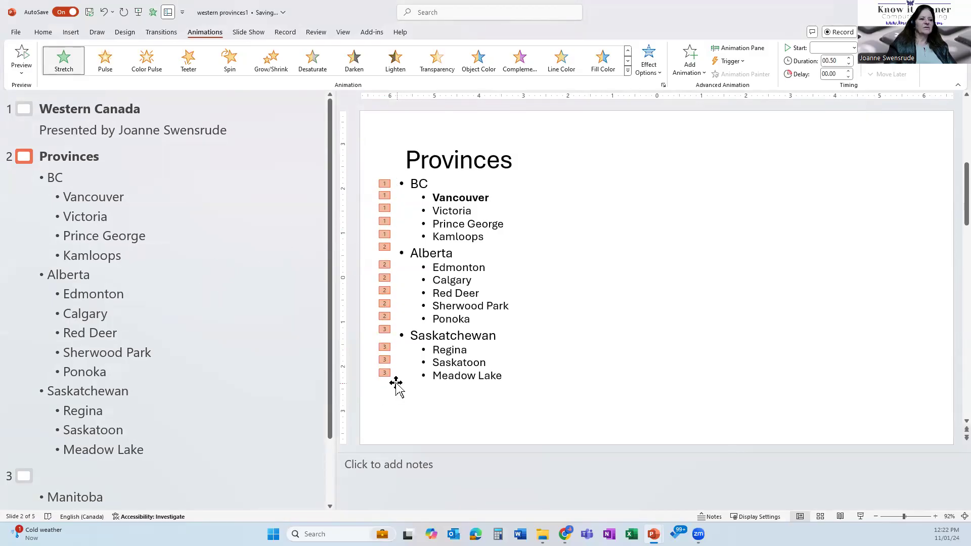
Try the As One Object sequence for the bulleted text's Stretch animation, and switch the sequence to All at Once
{"action": "left_click", "coordinate": [652, 70]}
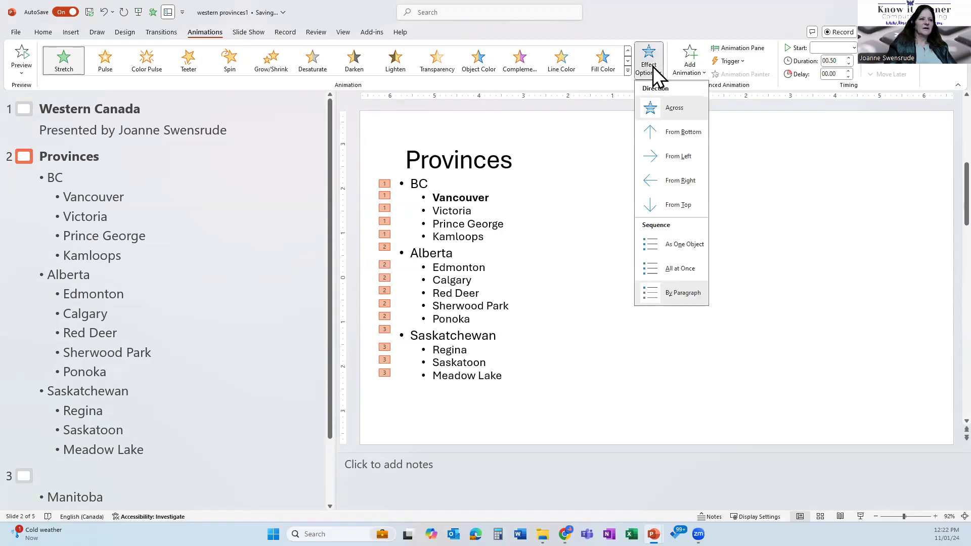
{"action": "left_click", "coordinate": [688, 241]}
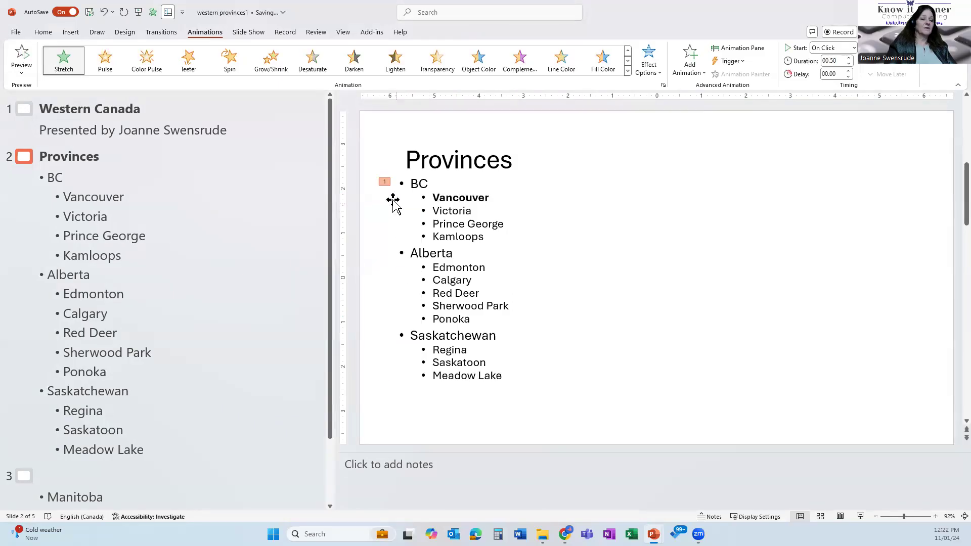
{"action": "left_click", "coordinate": [691, 69]}
{"action": "left_click", "coordinate": [644, 59]}
{"action": "left_click", "coordinate": [645, 61]}
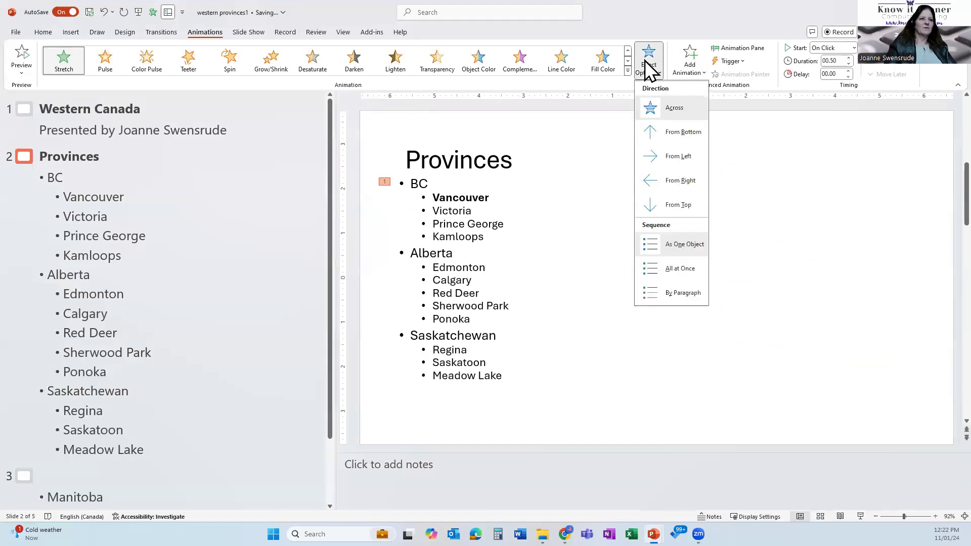
{"action": "left_click", "coordinate": [657, 271]}
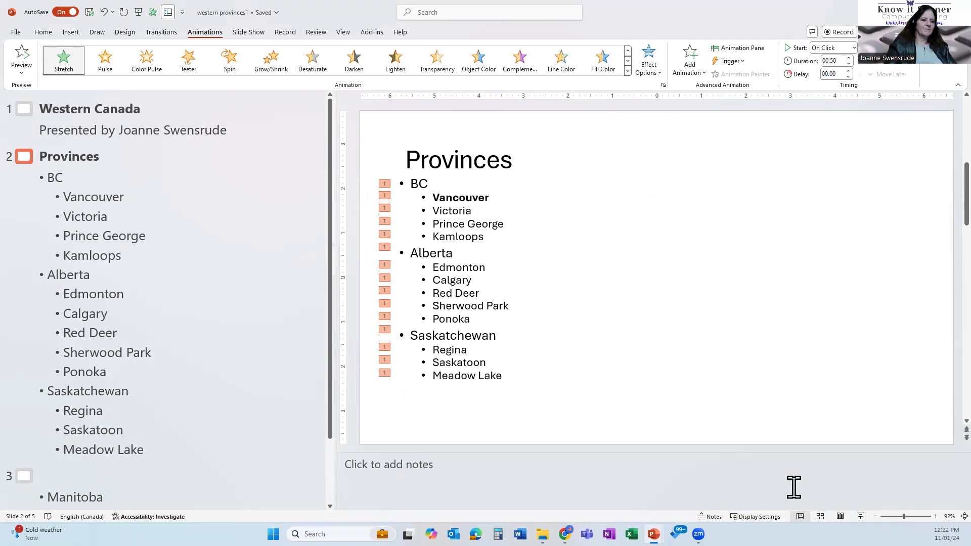
Play the Provinces slide's bullet animation twice in Reading View, returning to the Normal view each time
{"action": "left_click", "coordinate": [840, 516]}
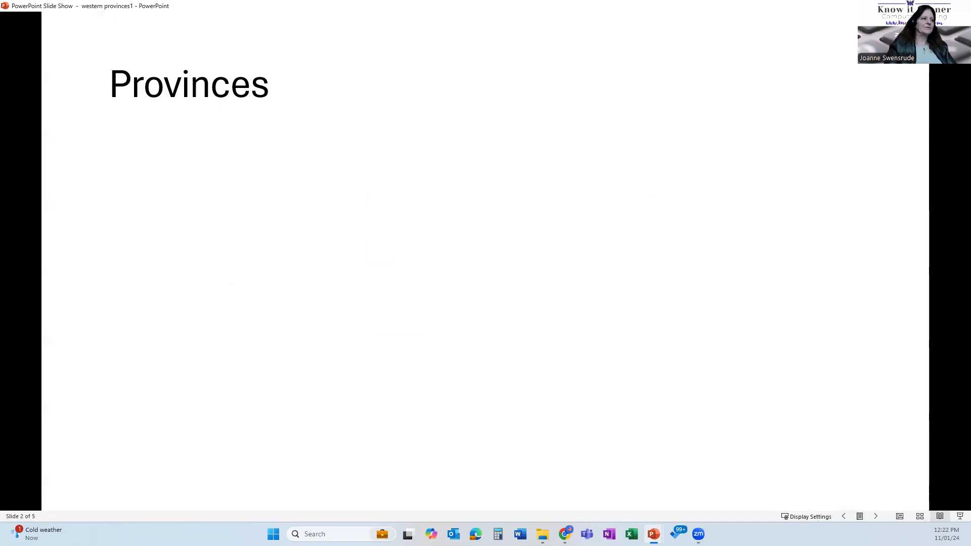
{"action": "left_click", "coordinate": [641, 399]}
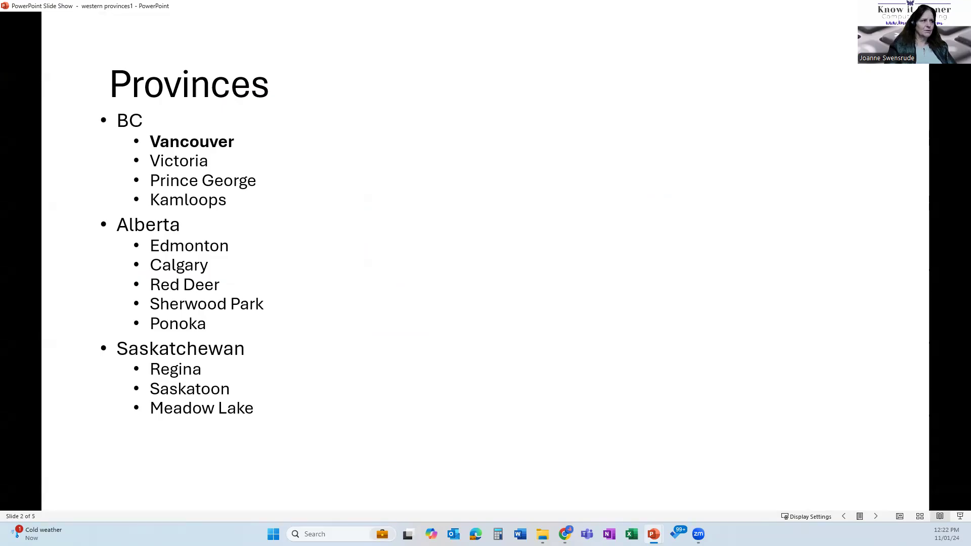
{"action": "key", "text": "Escape"}
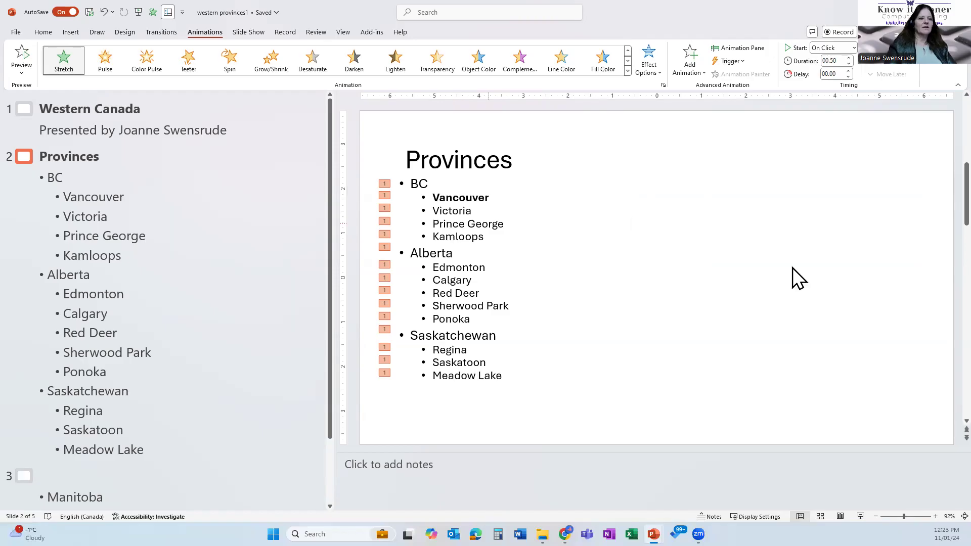
{"action": "left_click", "coordinate": [840, 516]}
{"action": "left_click", "coordinate": [676, 372]}
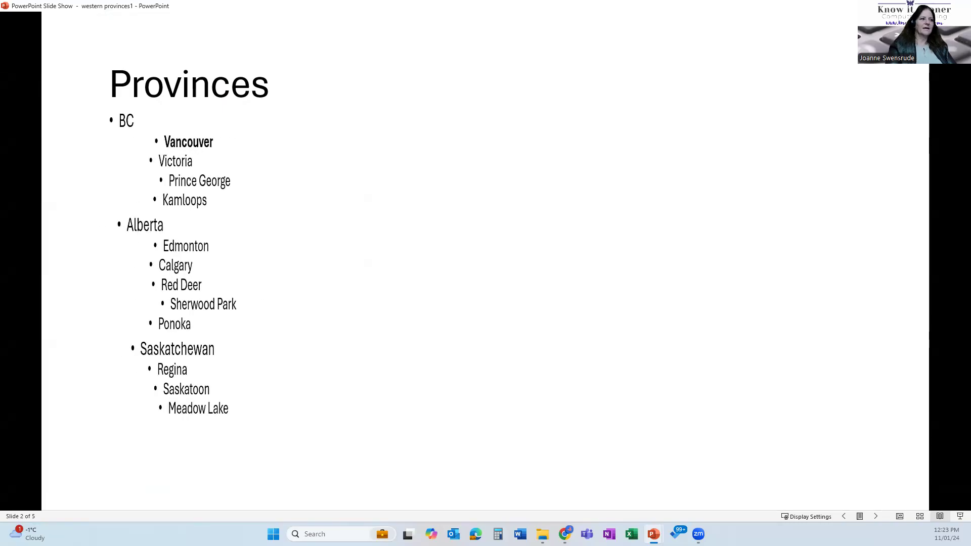
{"action": "key", "text": "Escape"}
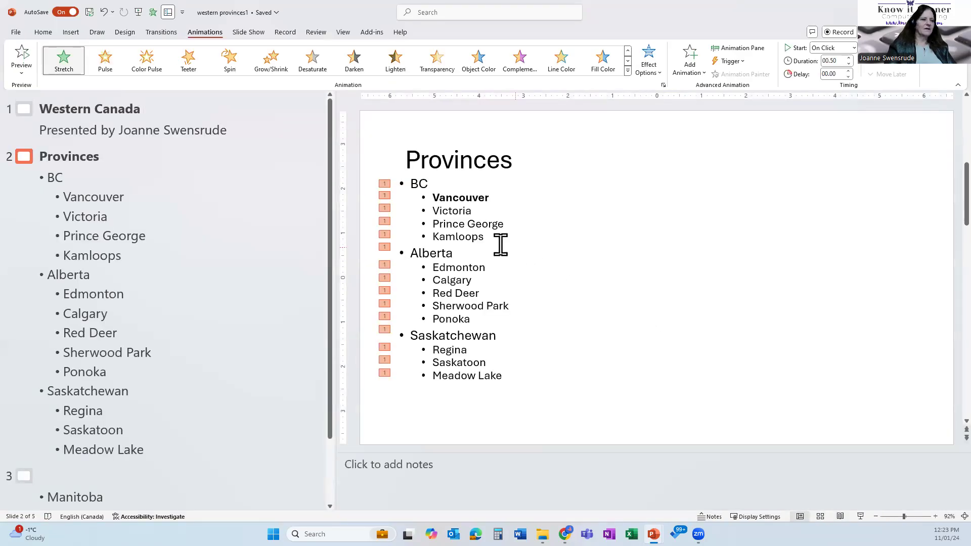
Select the bulleted text placeholder on the Provinces slide and set its Stretch animation sequence to By Paragraph
{"action": "left_click", "coordinate": [492, 238]}
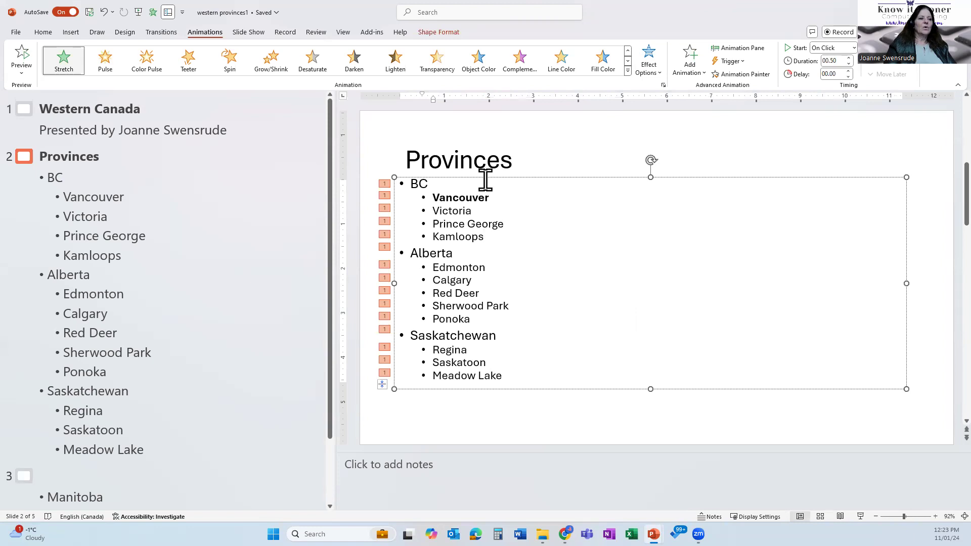
{"action": "left_click", "coordinate": [523, 178]}
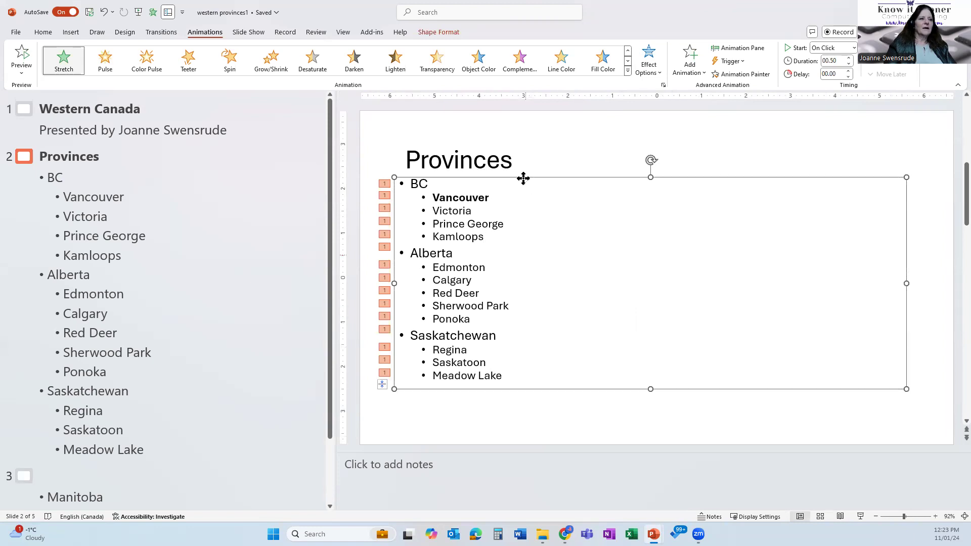
{"action": "left_click", "coordinate": [652, 62]}
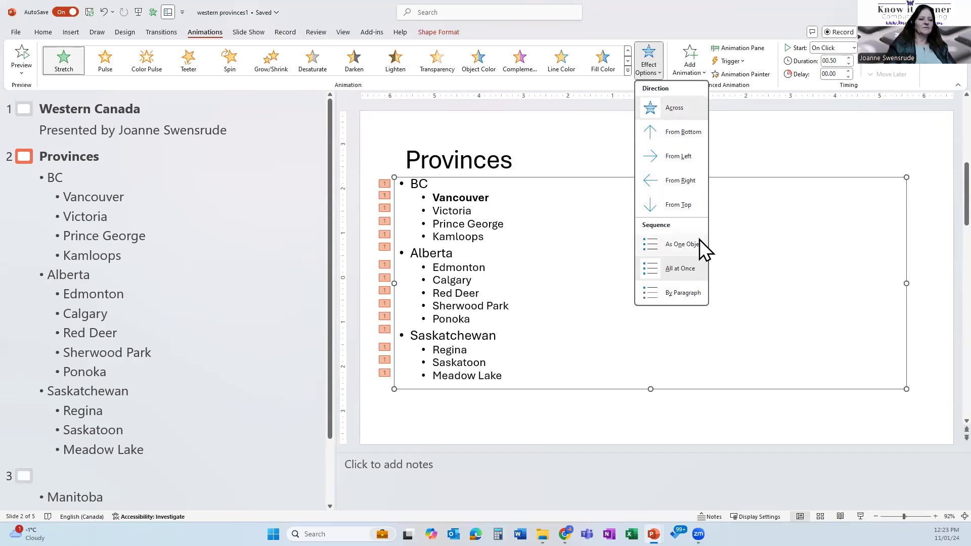
{"action": "left_click", "coordinate": [684, 293]}
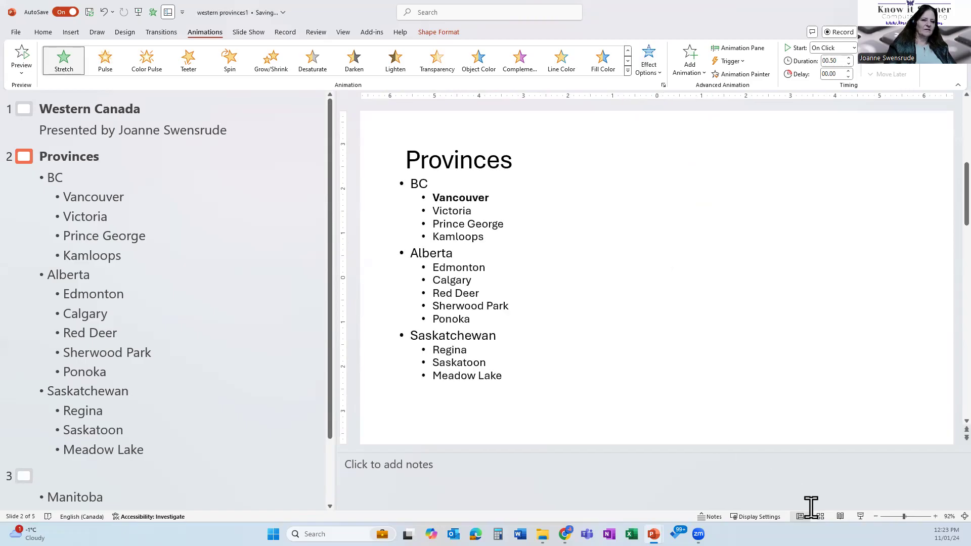
Play the Provinces slide in Reading View, revealing the Alberta and Saskatchewan groups one at a time, and exit
{"action": "key", "text": "shift+F5"}
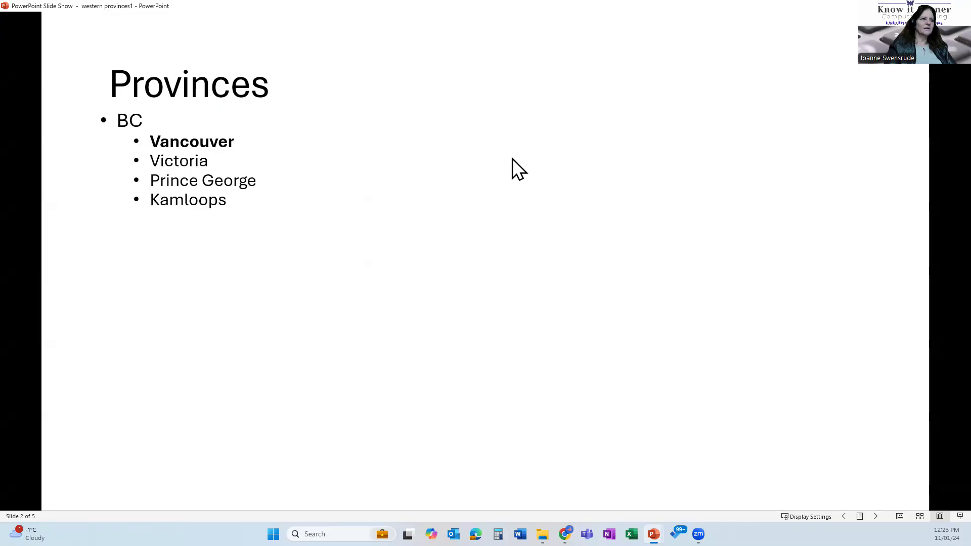
{"action": "key", "text": "space"}
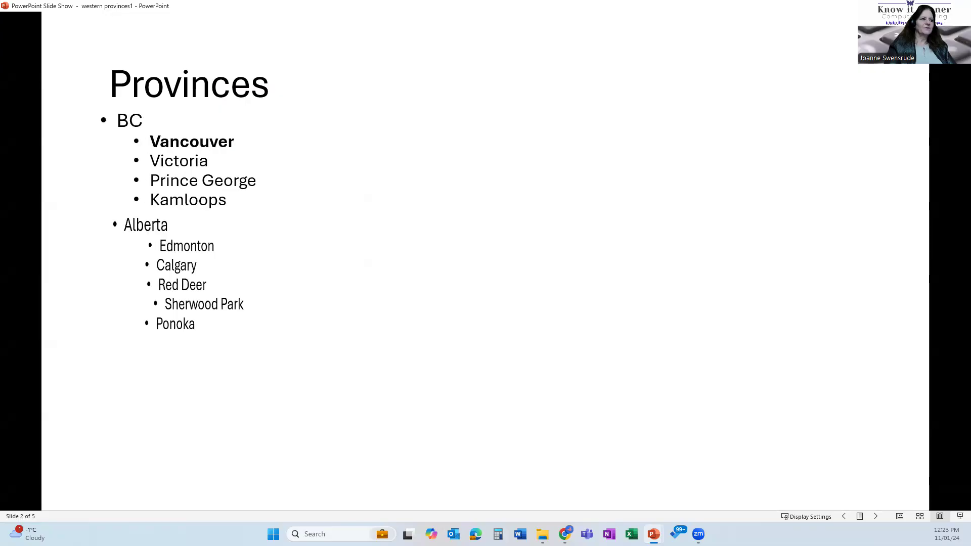
{"action": "key", "text": "space"}
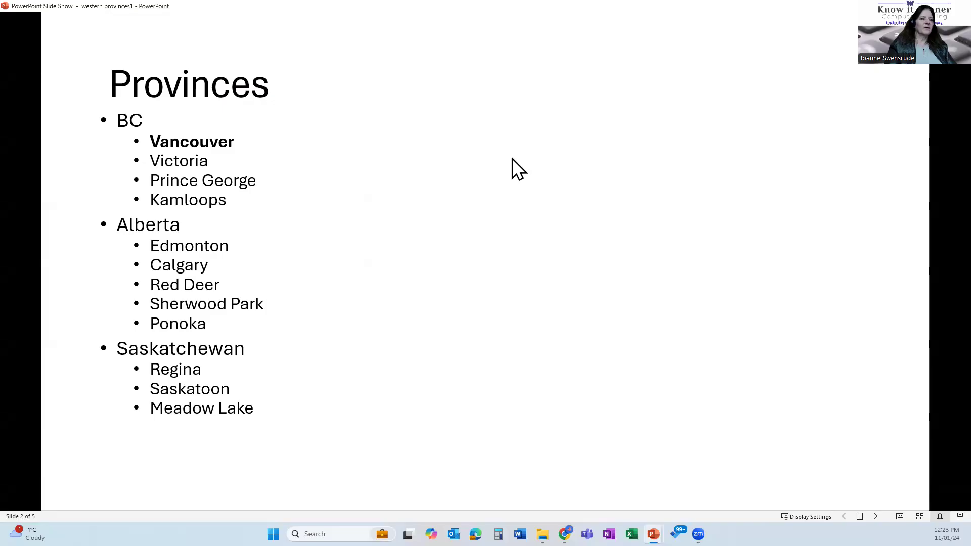
{"action": "key", "text": "Escape"}
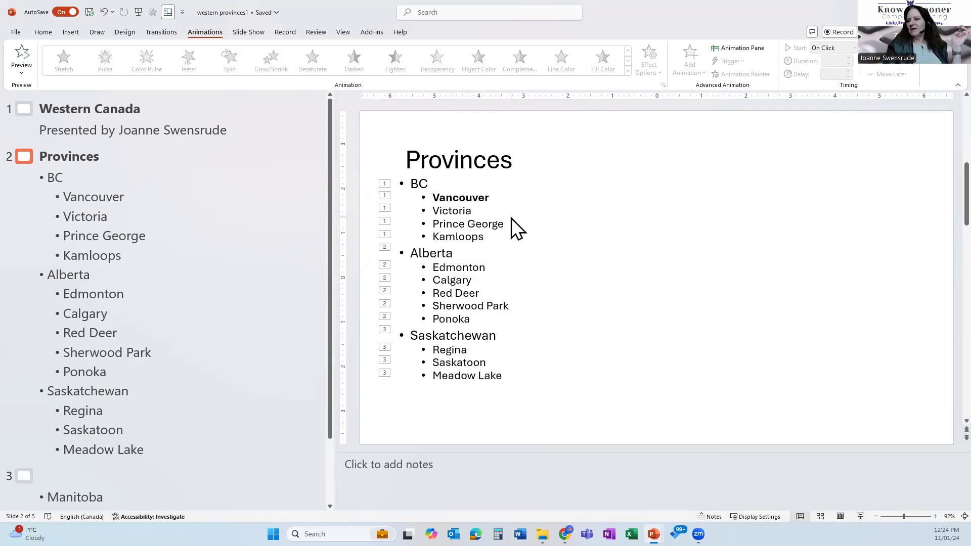
Play the Provinces slide's by-paragraph animation in Reading View, revealing the BC, Alberta and Saskatchewan groups in turn, and exit
{"action": "left_click", "coordinate": [484, 218]}
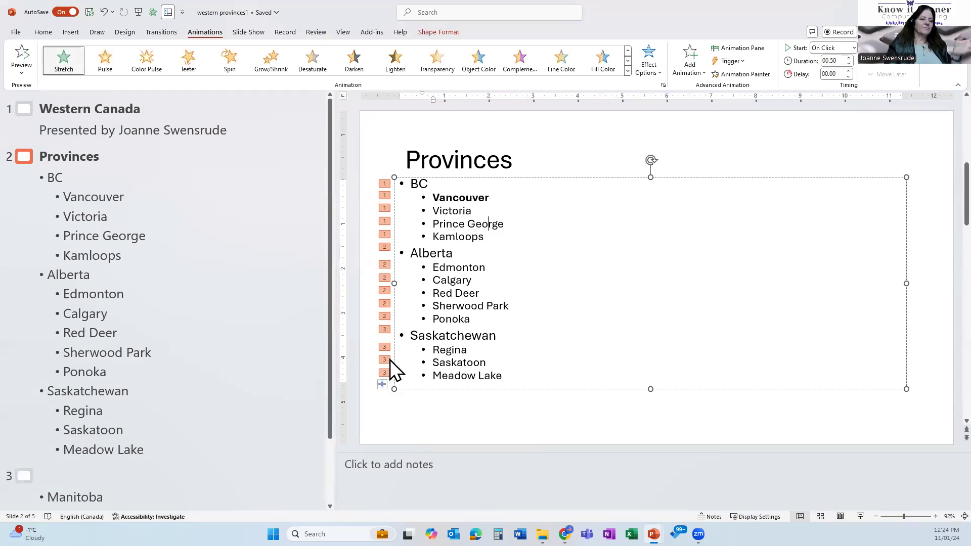
{"action": "left_click", "coordinate": [531, 177]}
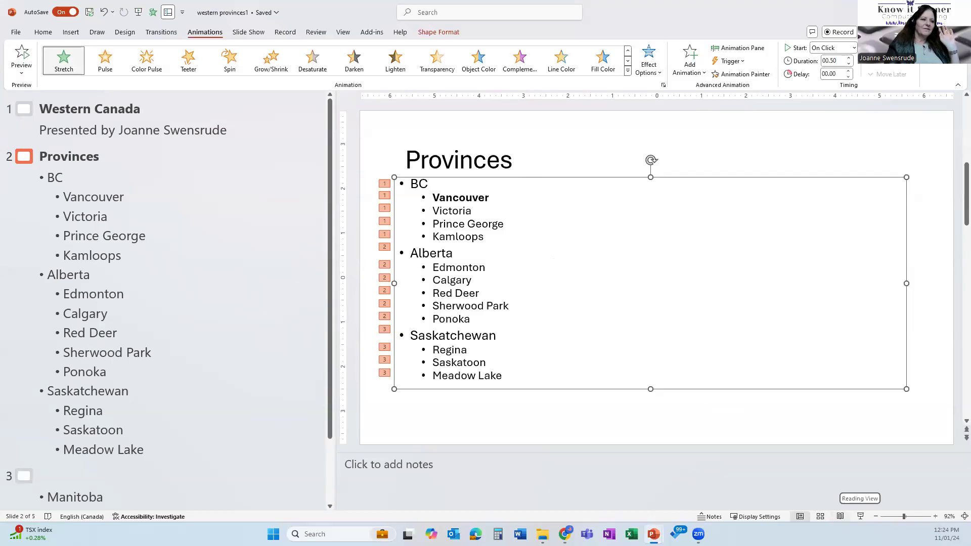
{"action": "left_click", "coordinate": [840, 516]}
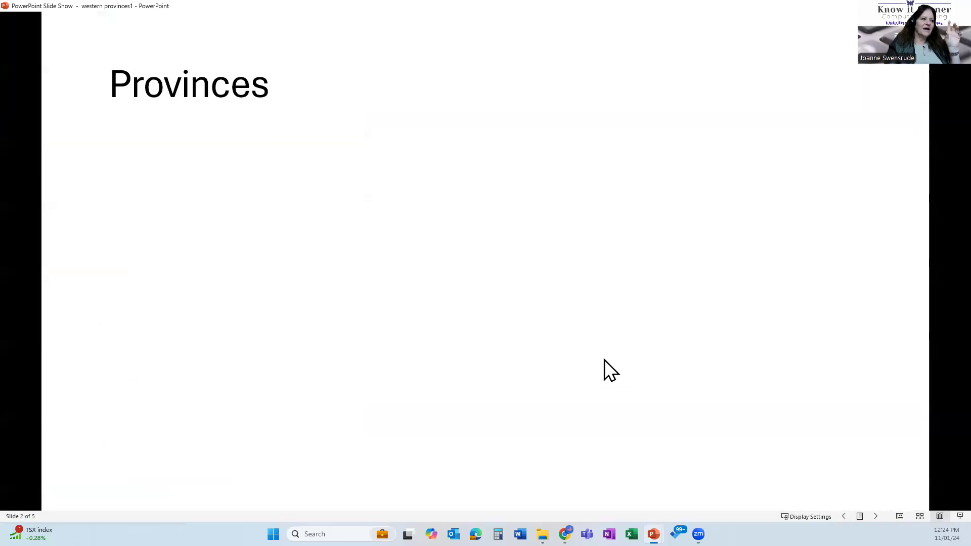
{"action": "left_click", "coordinate": [445, 202]}
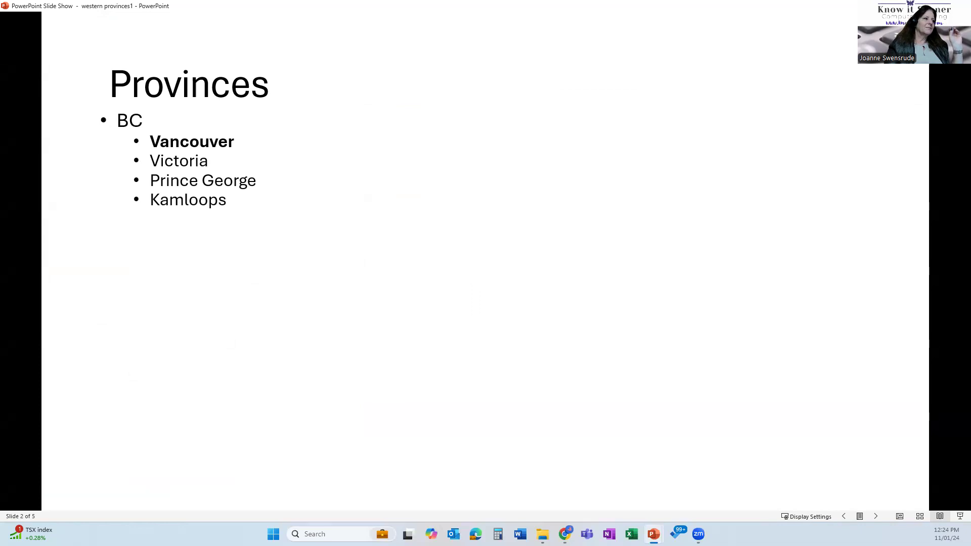
{"action": "key", "text": "Right"}
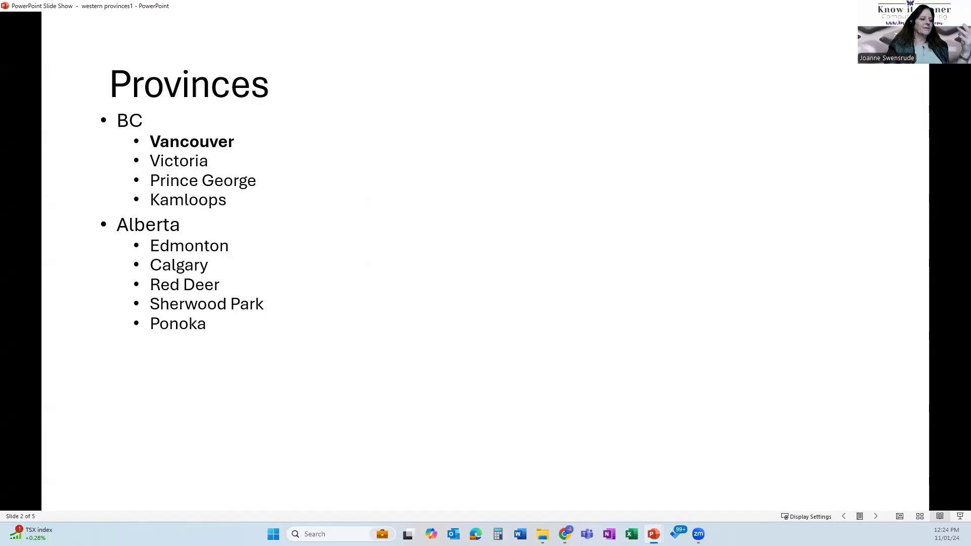
{"action": "left_click", "coordinate": [445, 202]}
{"action": "key", "text": "Escape"}
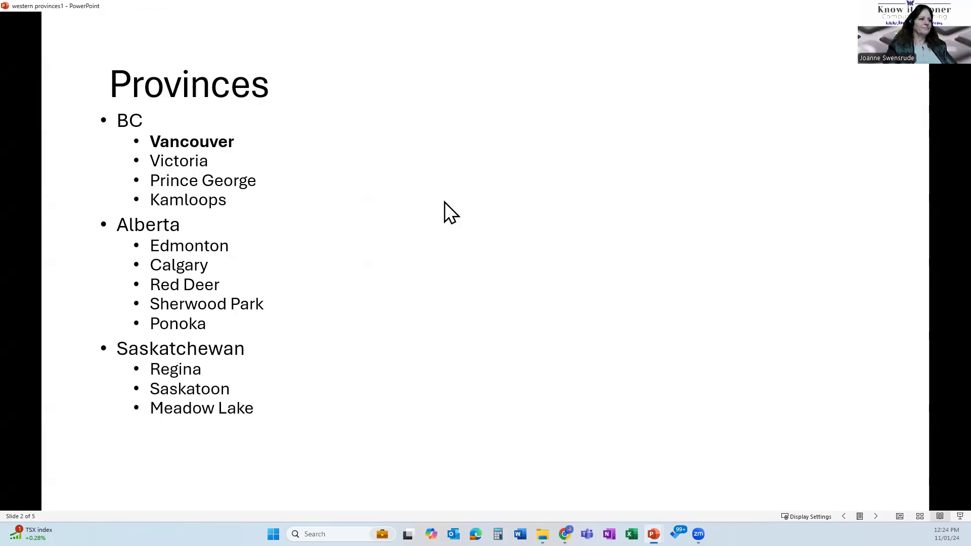
Select the bulleted text placeholder on the Provinces slide, show the Animation Pane, and restore the presentation window to a smaller, widened size
{"action": "left_click", "coordinate": [494, 210]}
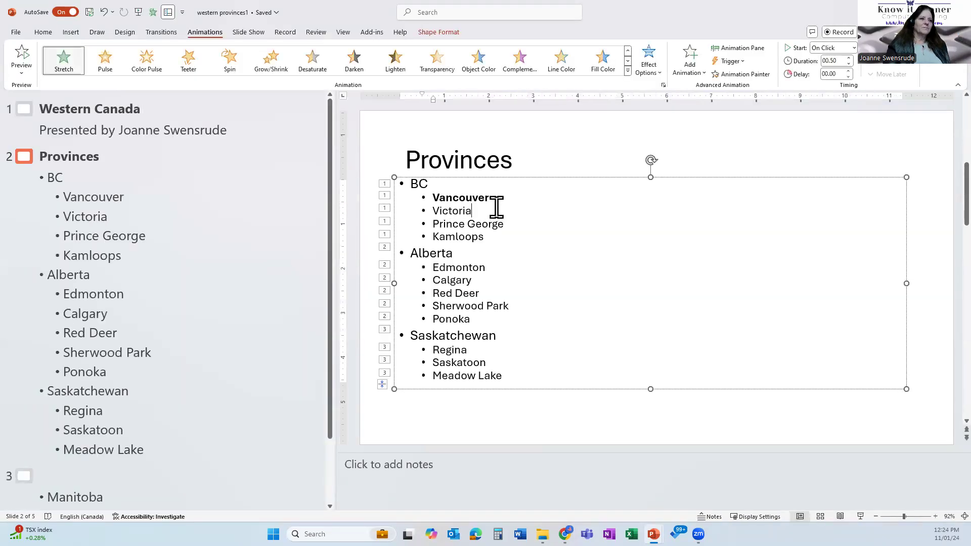
{"action": "left_click", "coordinate": [512, 177]}
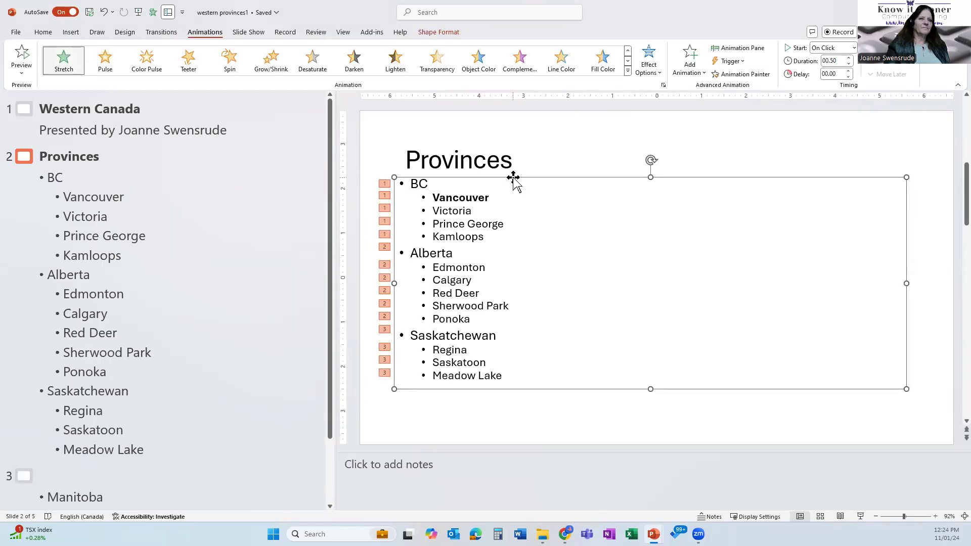
{"action": "right_click", "coordinate": [565, 176]}
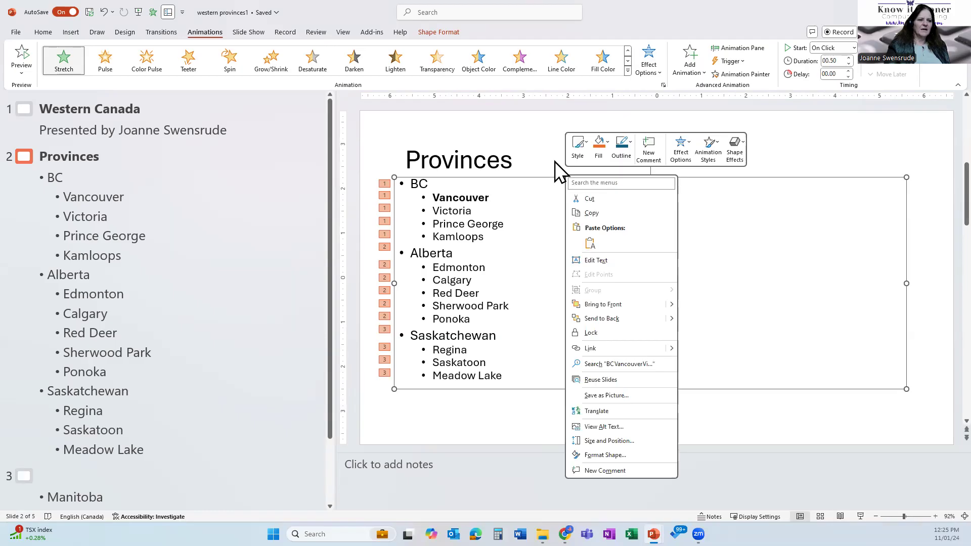
{"action": "key", "text": "Escape"}
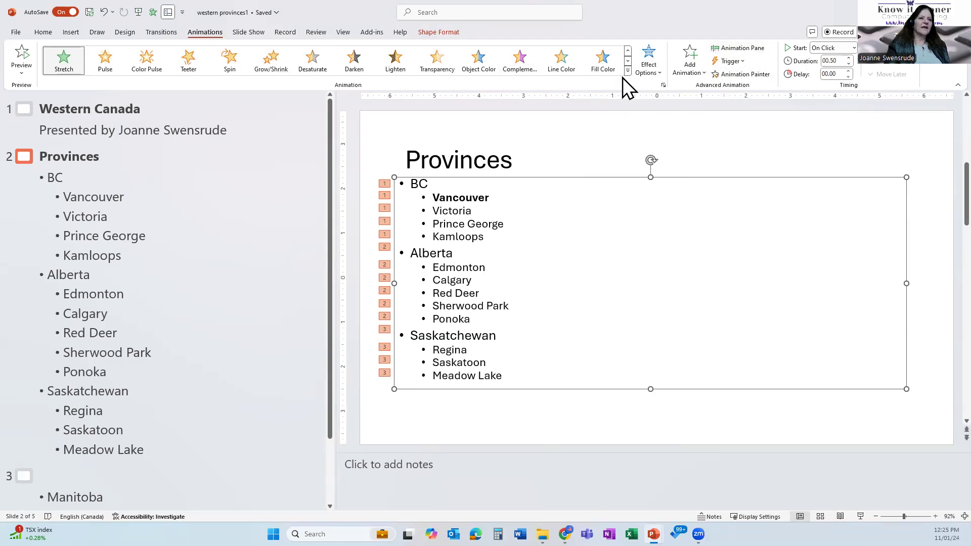
{"action": "left_click", "coordinate": [738, 48]}
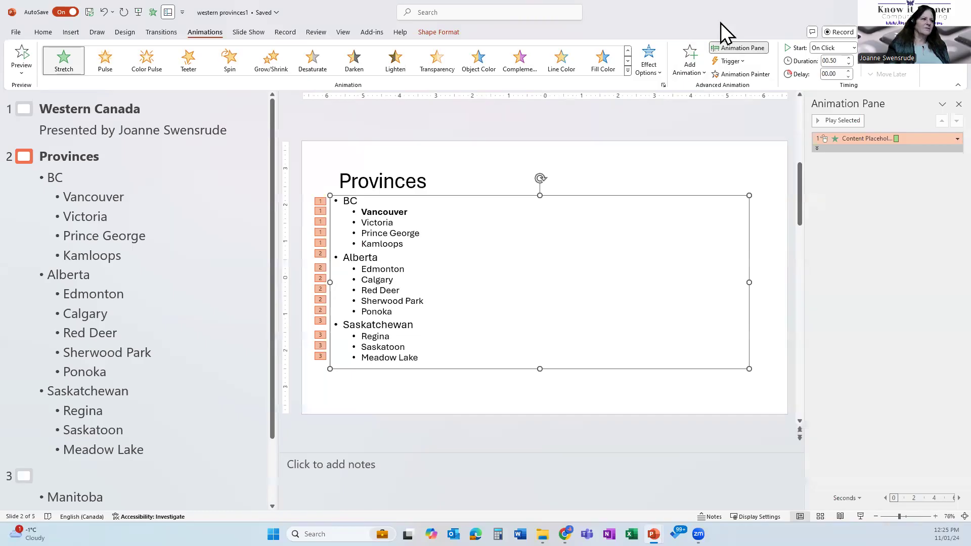
{"action": "double_click", "coordinate": [245, 16]}
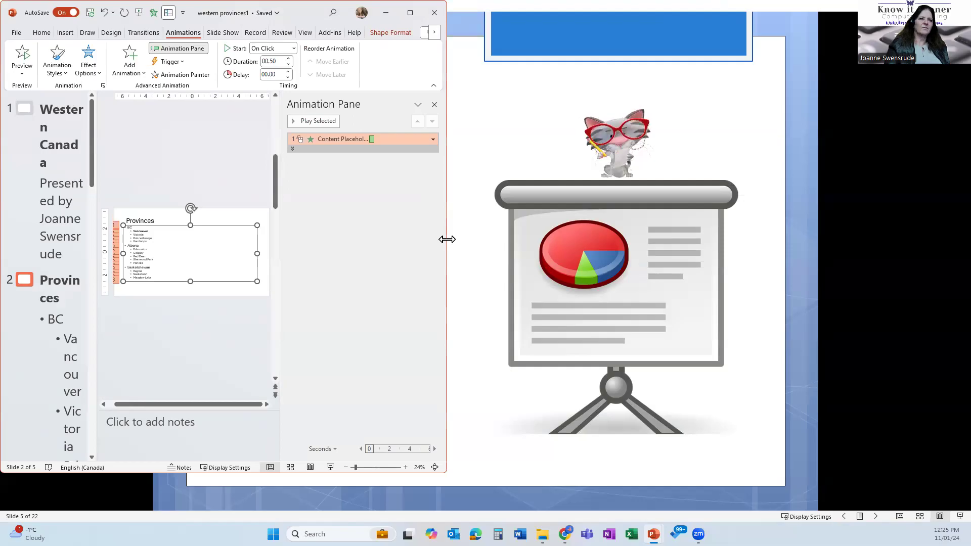
{"action": "left_click_drag", "start_coordinate": [447, 239], "coordinate": [802, 254]}
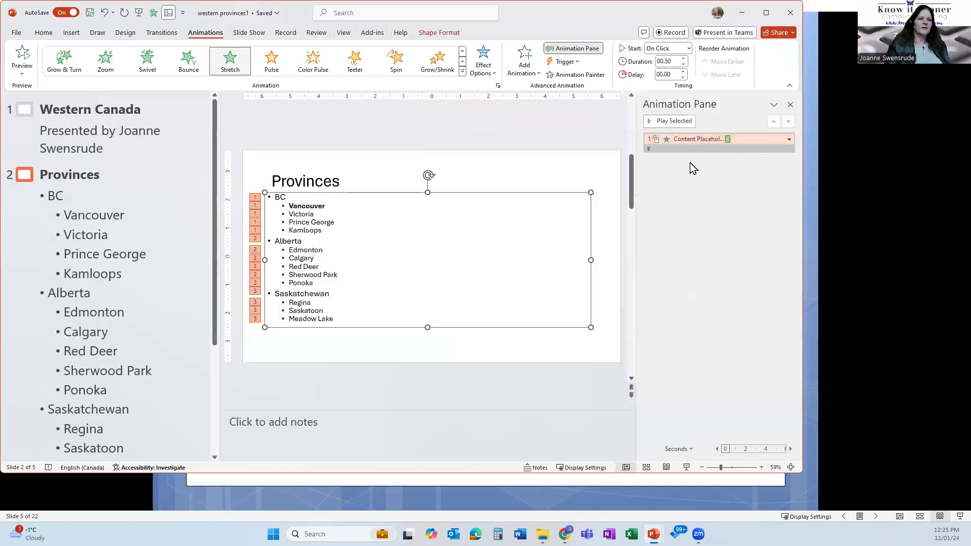
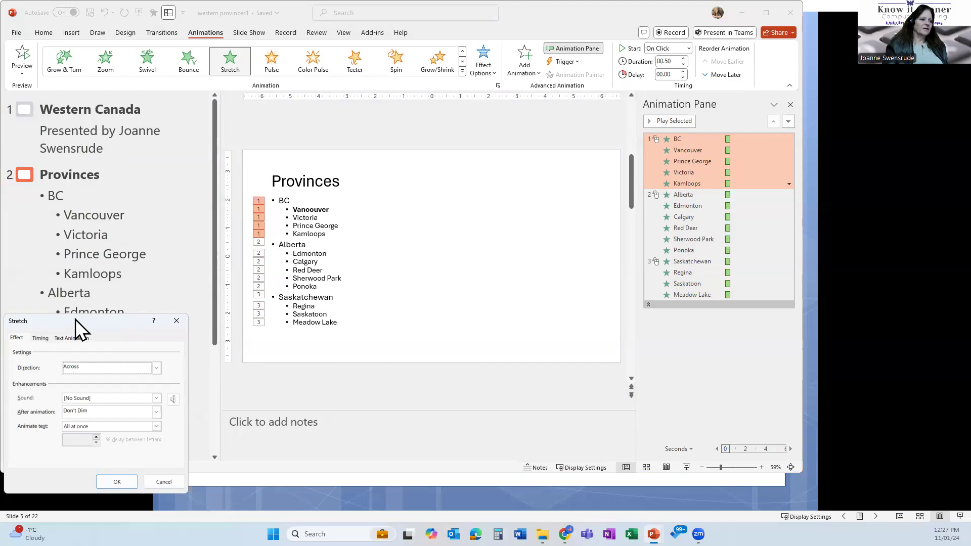
Reopen the effect options for the BC through Kamloops Stretch animations and set the After animation color to the light gray theme swatch
{"action": "left_click_drag", "start_coordinate": [75, 320], "coordinate": [528, 154]}
{"action": "left_click", "coordinate": [617, 316]}
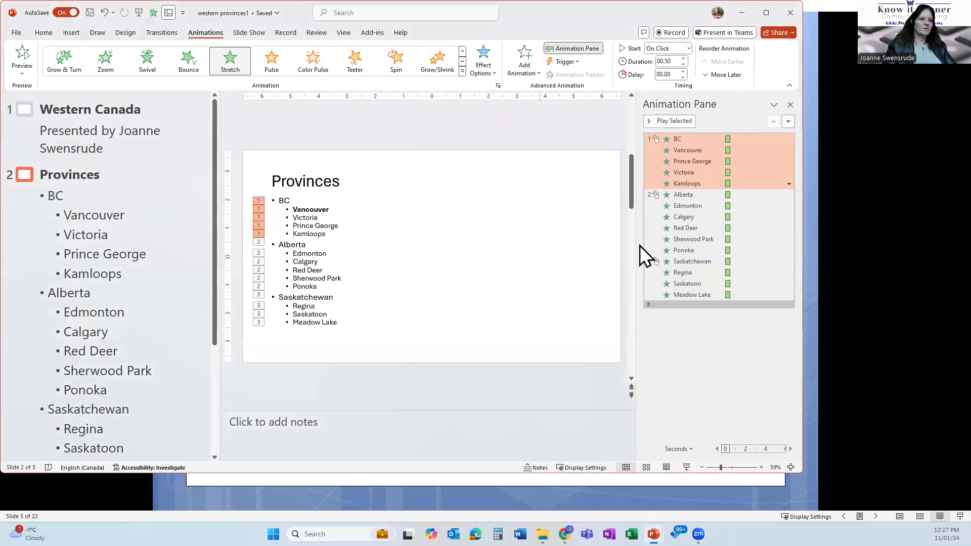
{"action": "left_click", "coordinate": [789, 183]}
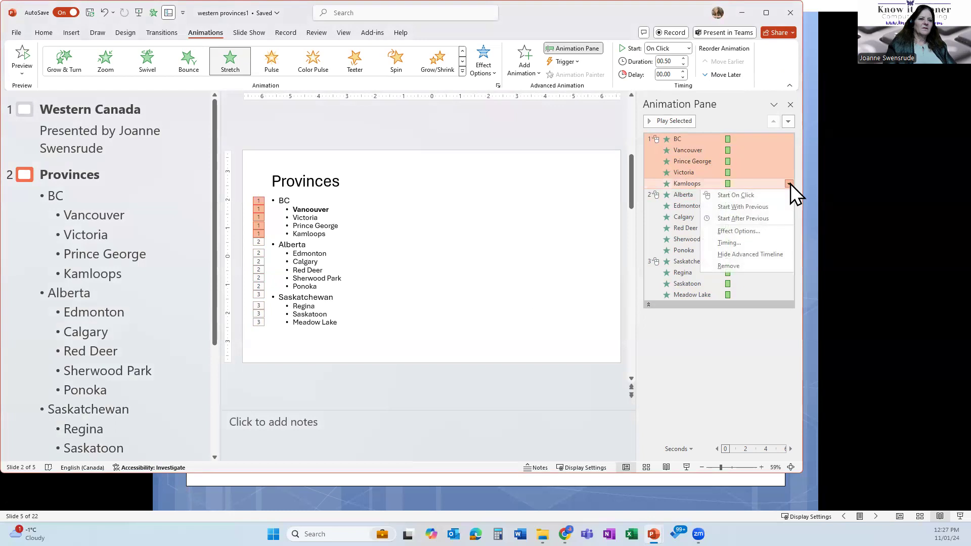
{"action": "left_click", "coordinate": [743, 232]}
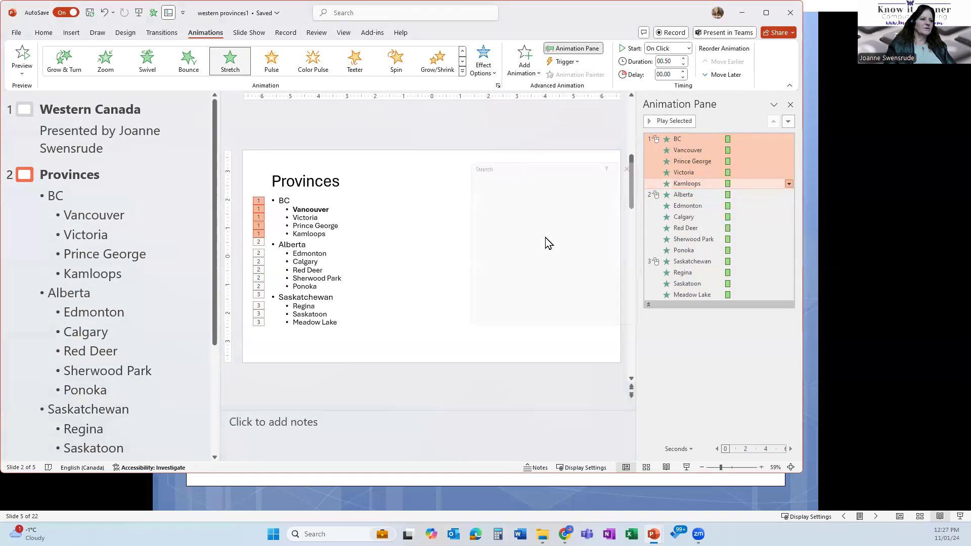
{"action": "left_click", "coordinate": [609, 247]}
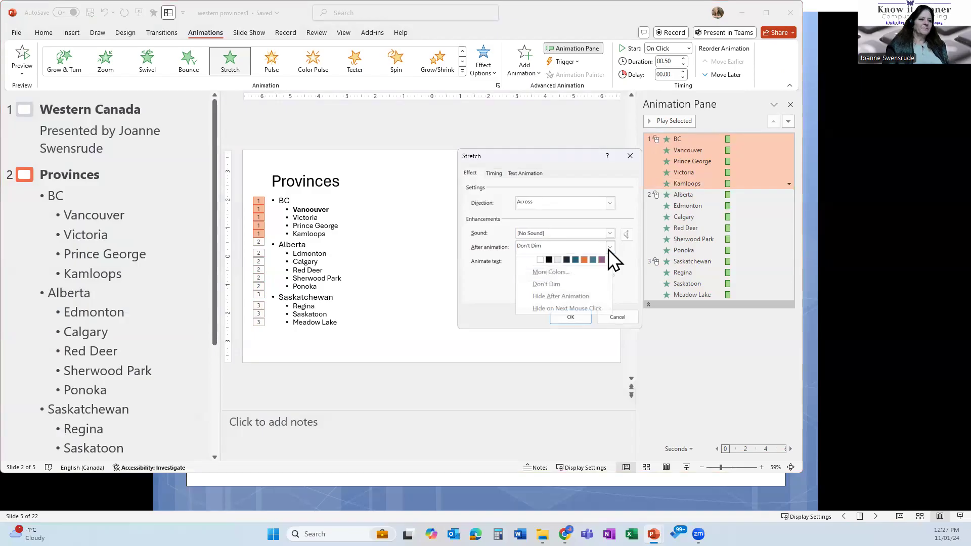
{"action": "left_click", "coordinate": [557, 259]}
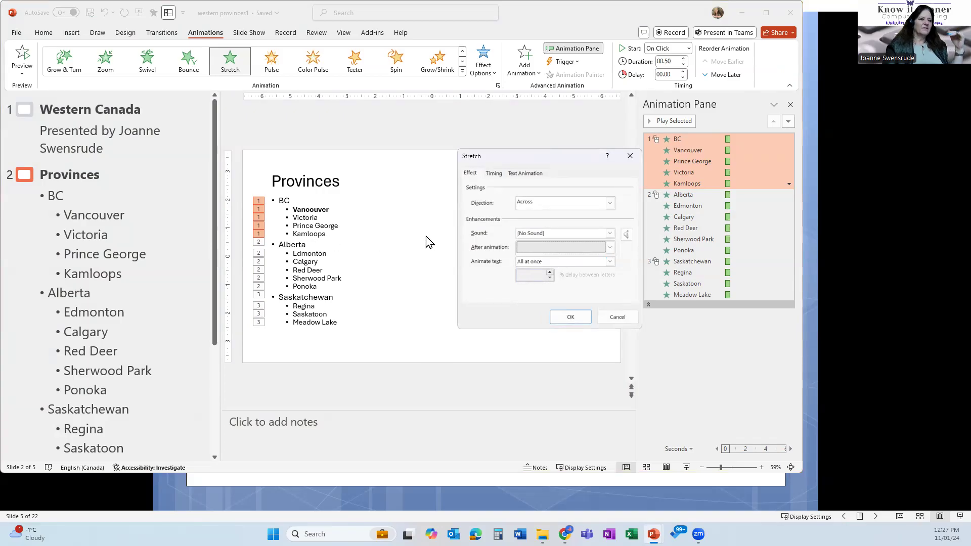
Review the After animation and Animate text choices, keep All at once, and apply the BC group's effect settings
{"action": "left_click", "coordinate": [610, 248]}
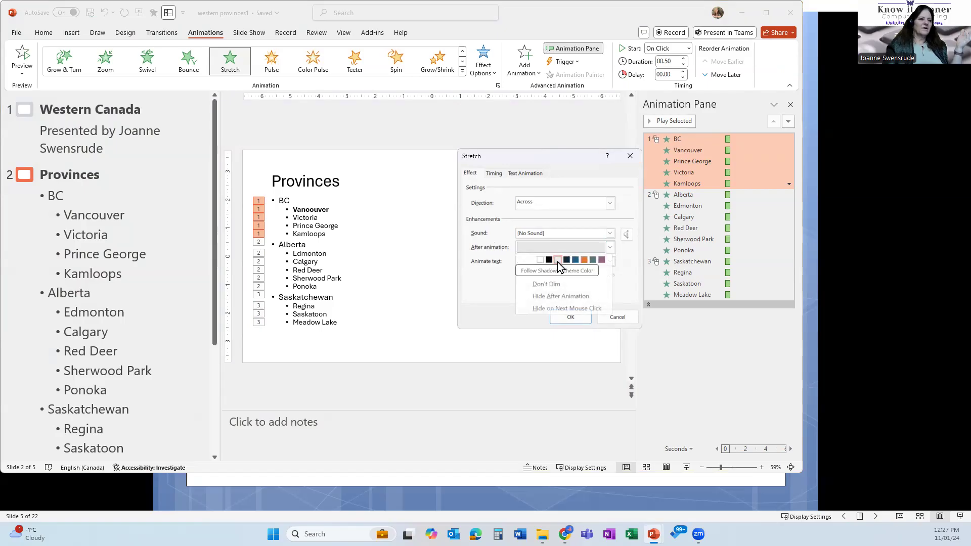
{"action": "left_click", "coordinate": [627, 261]}
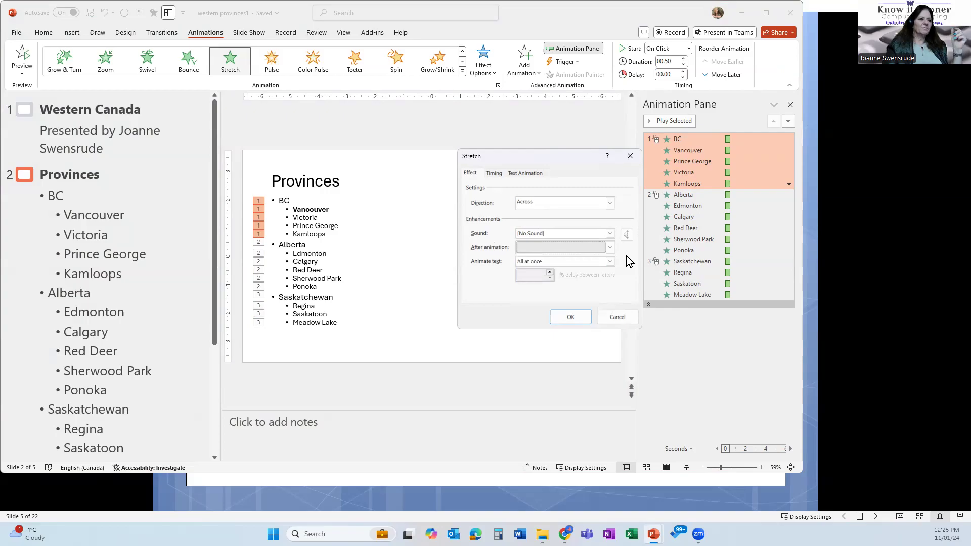
{"action": "left_click", "coordinate": [610, 262]}
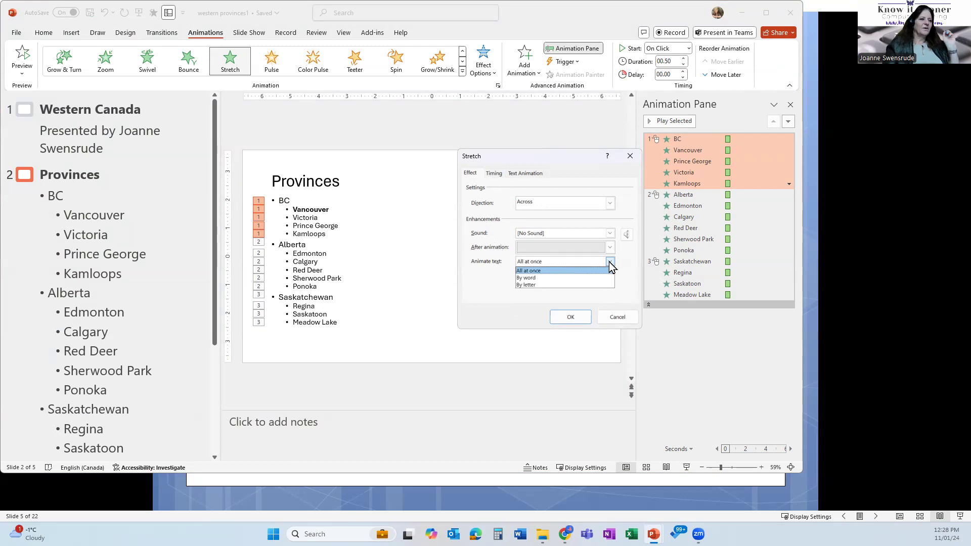
{"action": "left_click", "coordinate": [610, 262]}
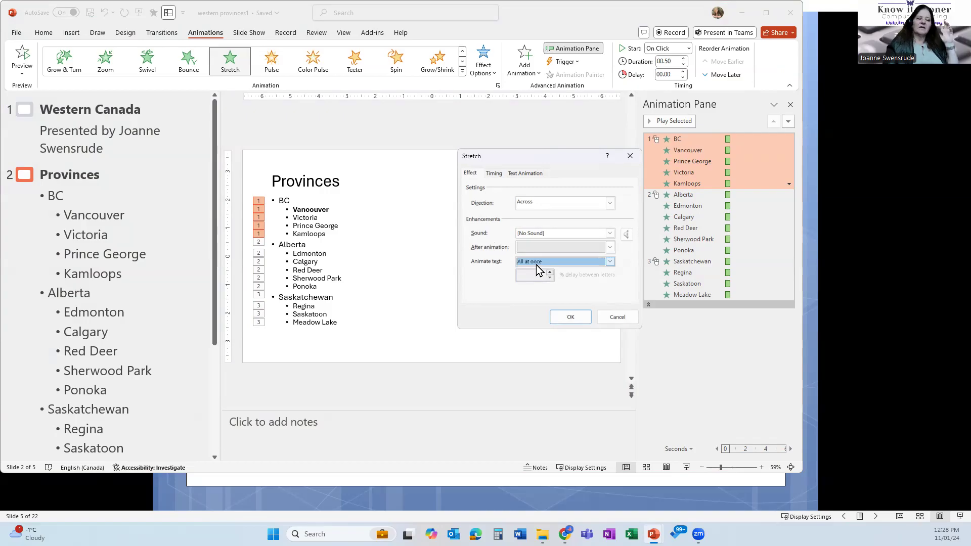
{"action": "left_click", "coordinate": [570, 317]}
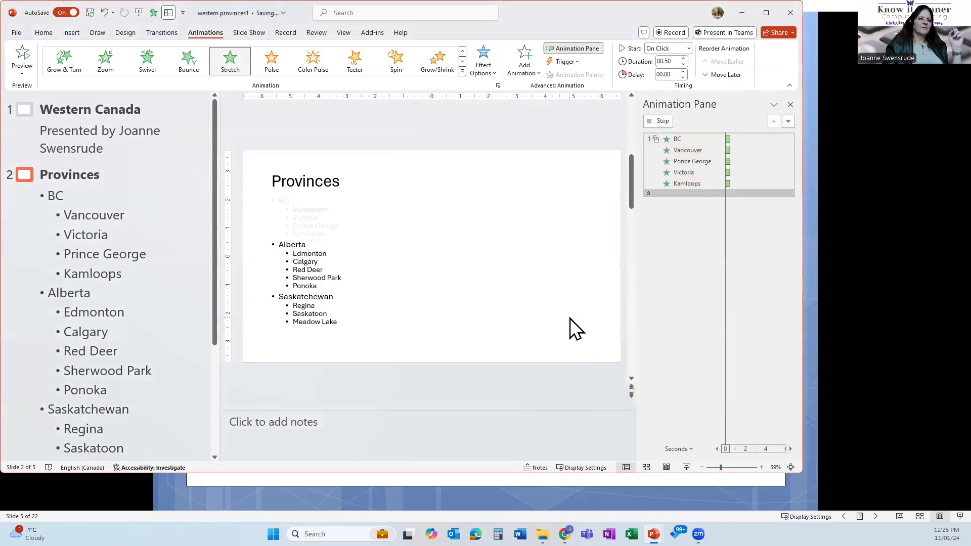
Play the Provinces slide in Reading View to check the BC group's dimming through the Alberta and Saskatchewan reveals, and exit
{"action": "left_click", "coordinate": [666, 467]}
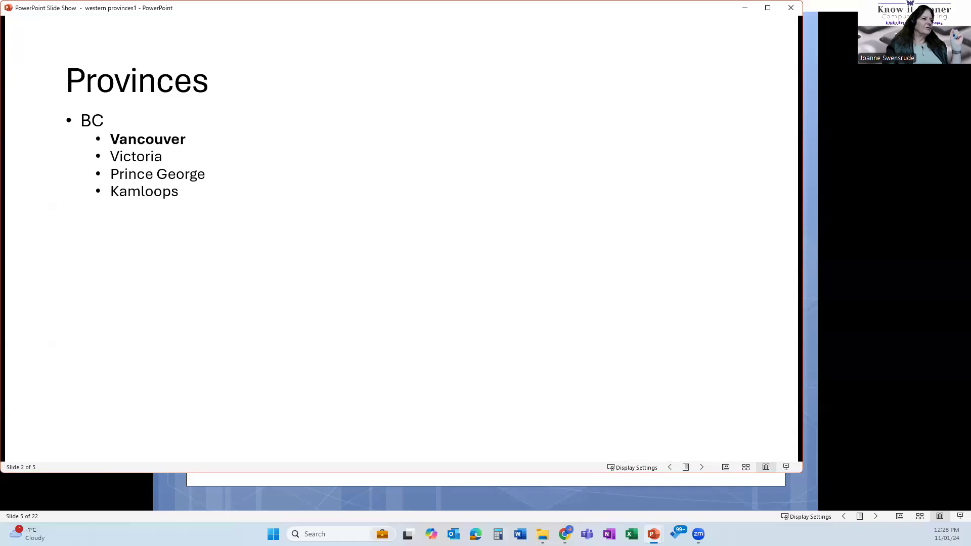
{"action": "key", "text": "Right"}
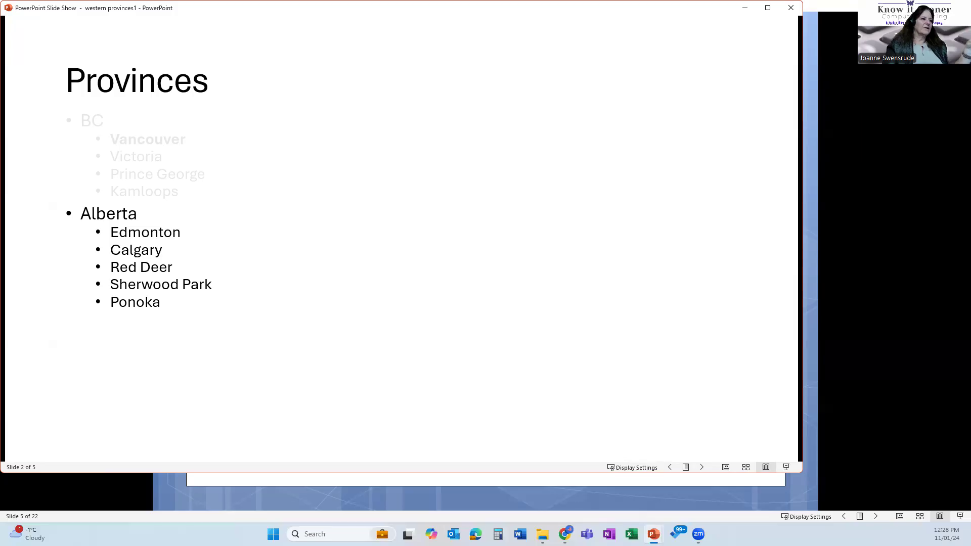
{"action": "key", "text": "space"}
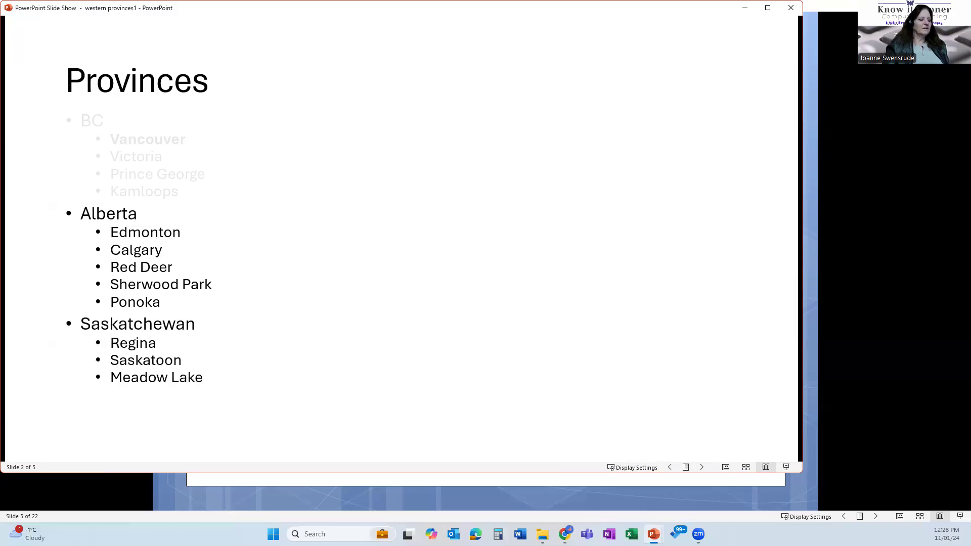
{"action": "key", "text": "Escape"}
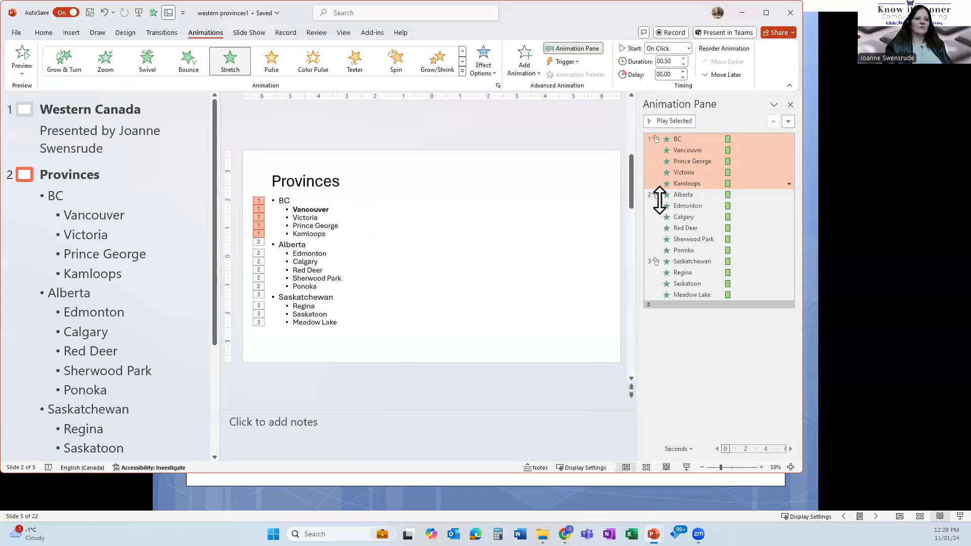
Open the effect options for the Alberta through Ponoka Stretch animations and set the After animation color to the light gray theme swatch
{"action": "left_click", "coordinate": [683, 195]}
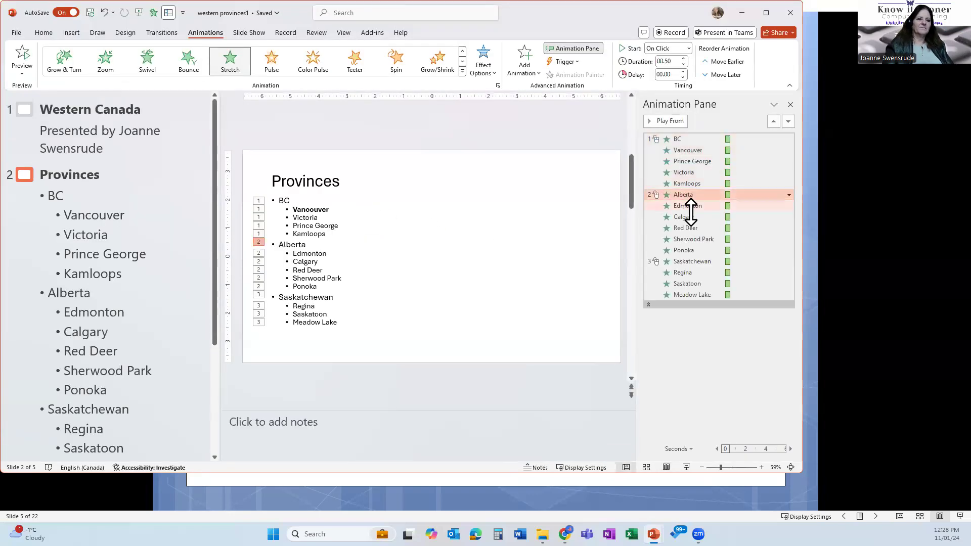
{"action": "left_click", "coordinate": [687, 250], "text": "shift"}
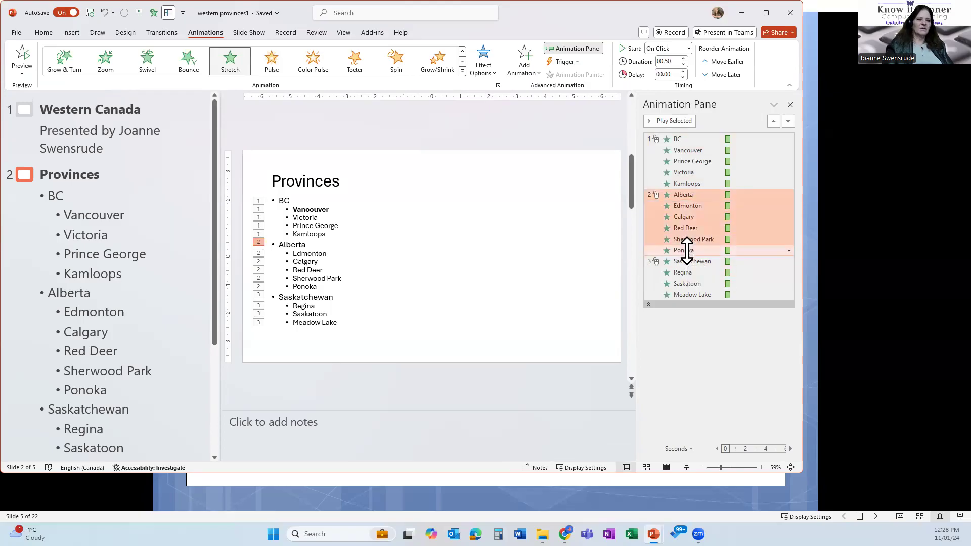
{"action": "left_click", "coordinate": [788, 250]}
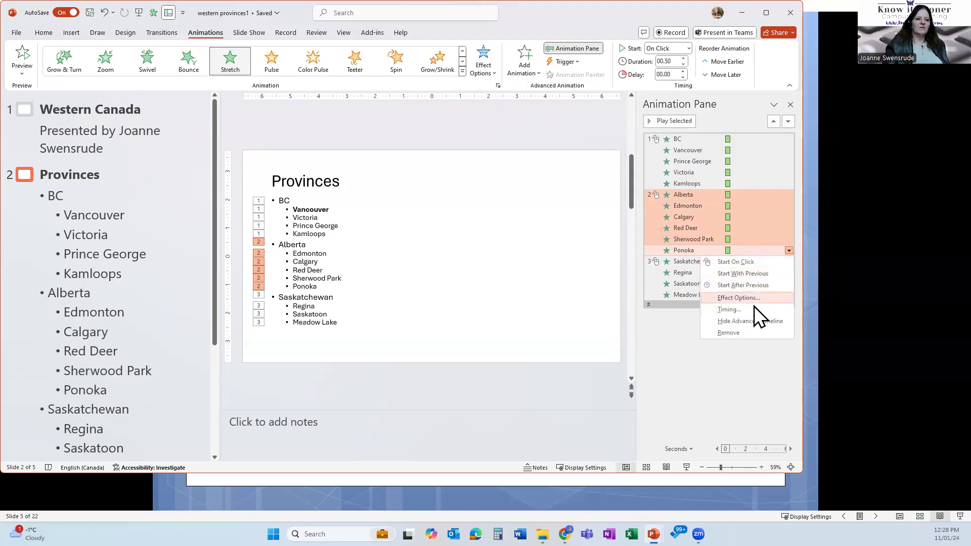
{"action": "left_click", "coordinate": [746, 298]}
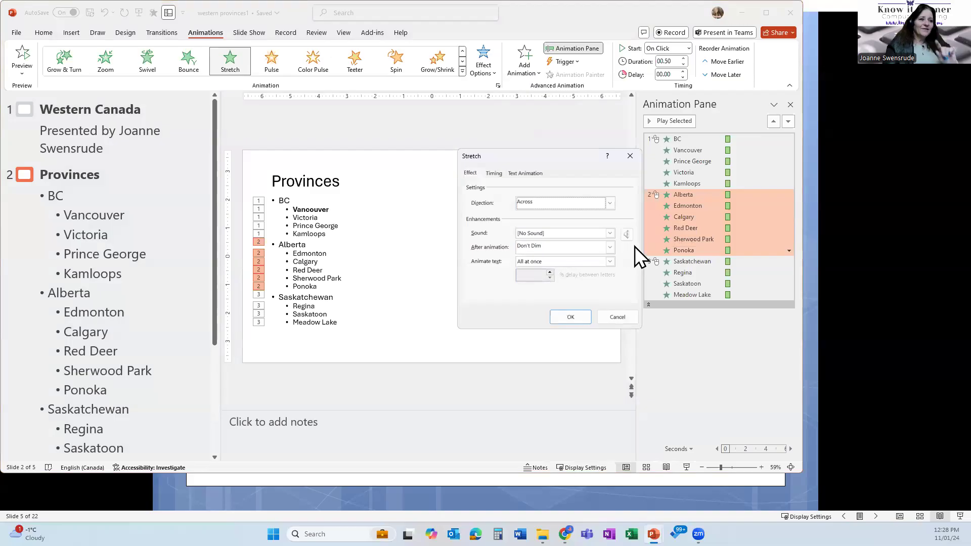
{"action": "left_click", "coordinate": [608, 247]}
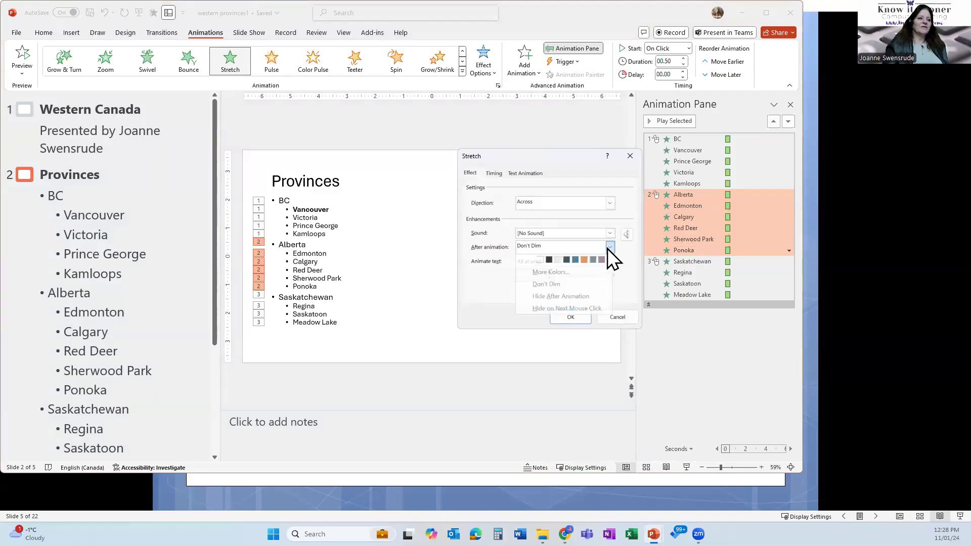
{"action": "left_click", "coordinate": [555, 259]}
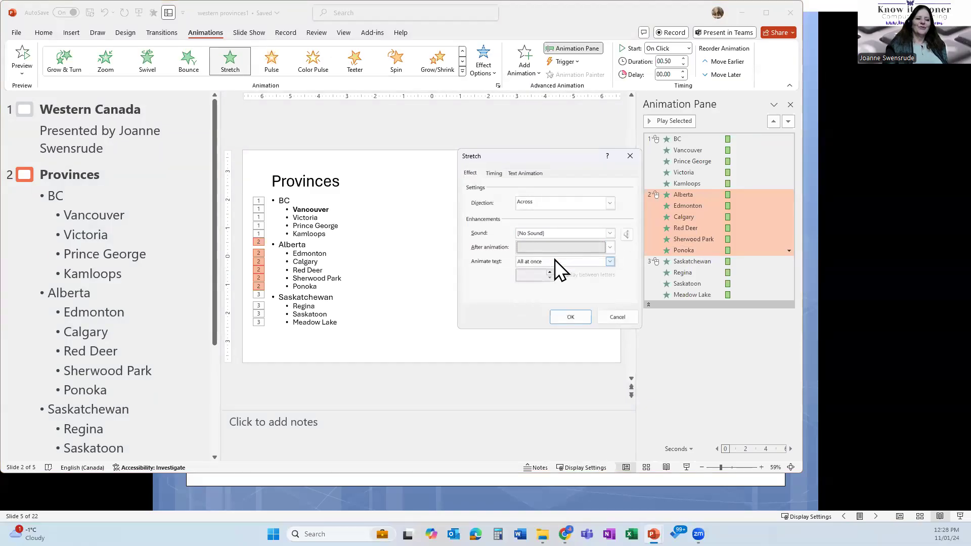
Review the Timing, Text Animation and Effect settings for the Alberta group and apply its effect options
{"action": "left_click", "coordinate": [494, 173]}
{"action": "left_click", "coordinate": [525, 174]}
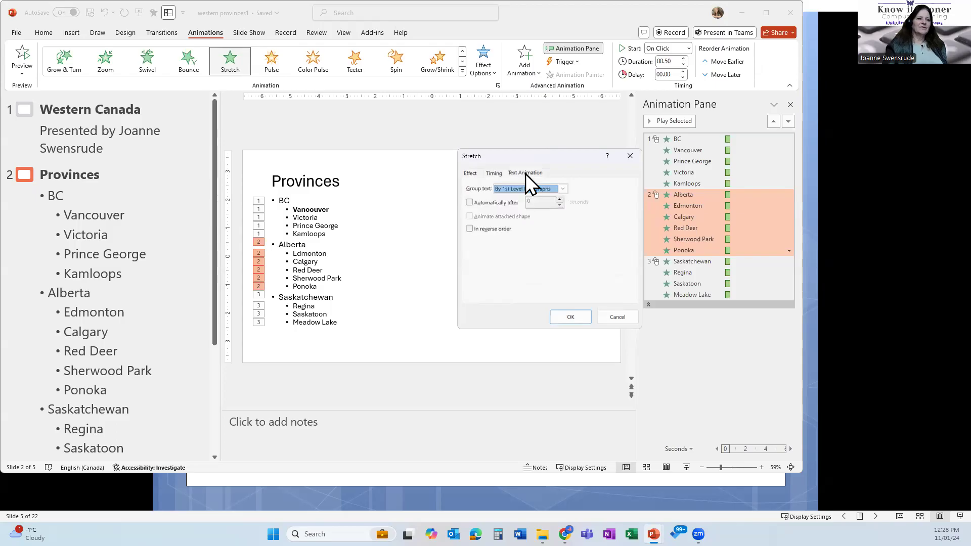
{"action": "left_click", "coordinate": [495, 172]}
{"action": "left_click", "coordinate": [472, 174]}
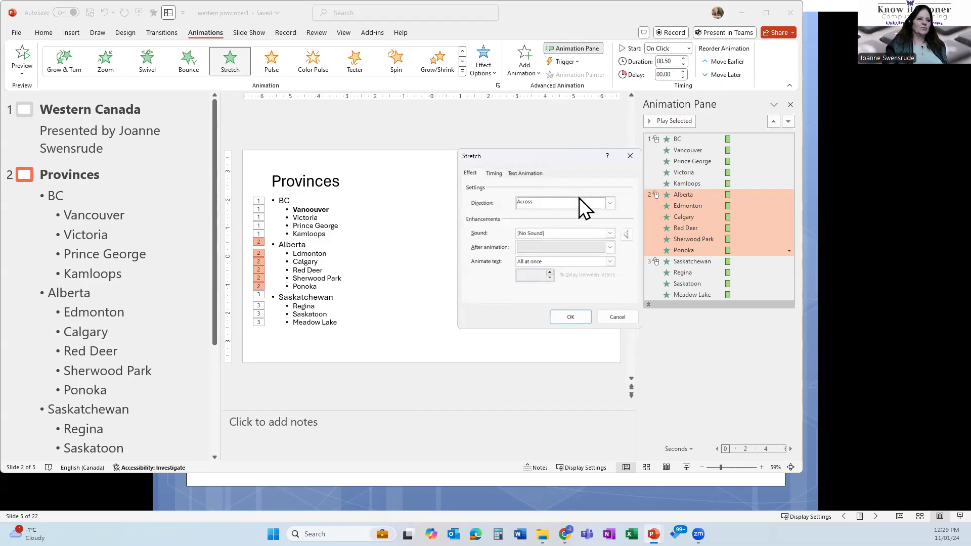
{"action": "left_click", "coordinate": [571, 317]}
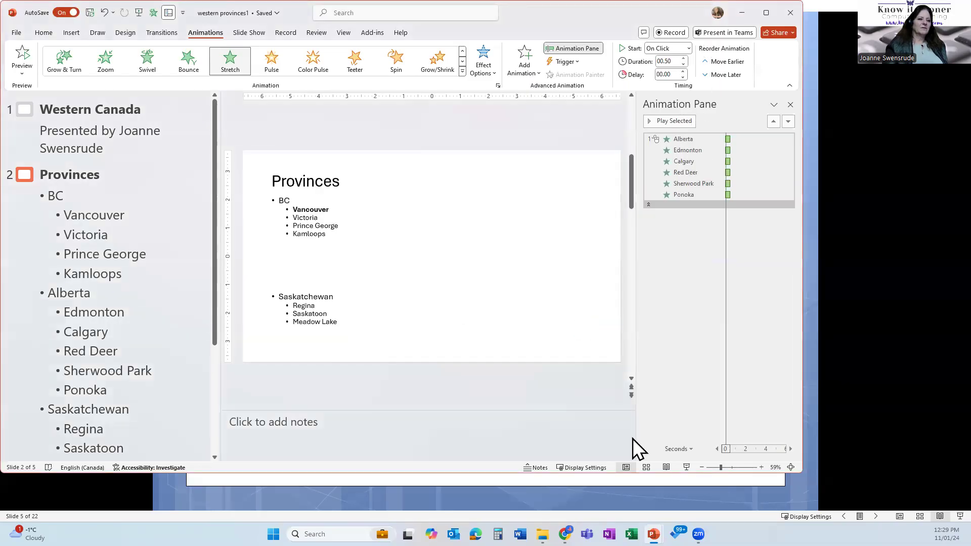
Play the Provinces slide in Reading View through the Saskatchewan reveal to check the Alberta group's dimming, and exit
{"action": "left_click", "coordinate": [666, 466]}
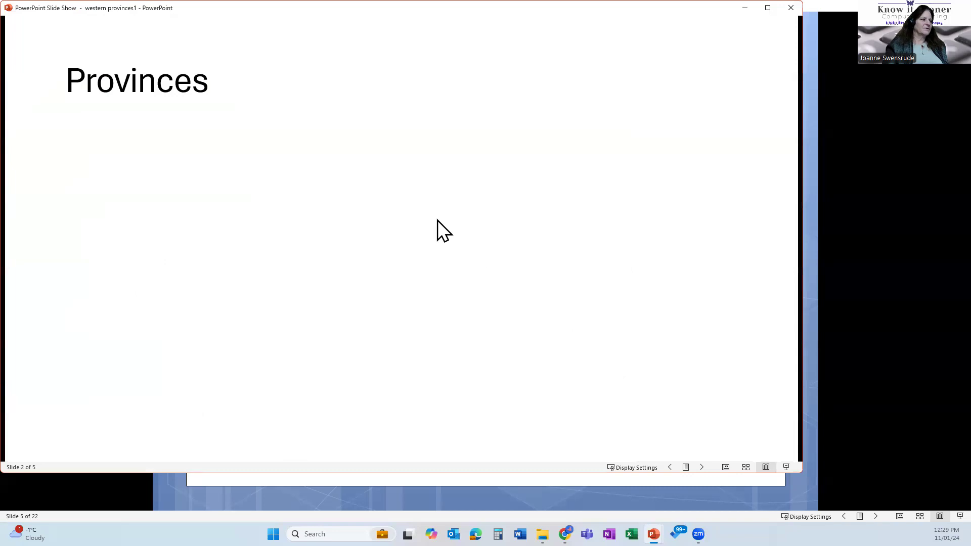
{"action": "left_click", "coordinate": [438, 220]}
{"action": "left_click", "coordinate": [437, 220]}
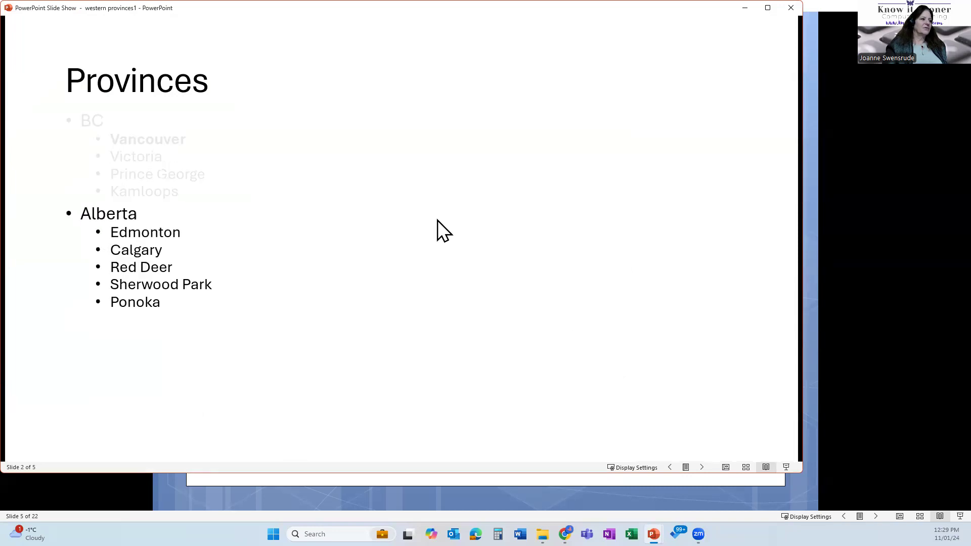
{"action": "left_click", "coordinate": [438, 220]}
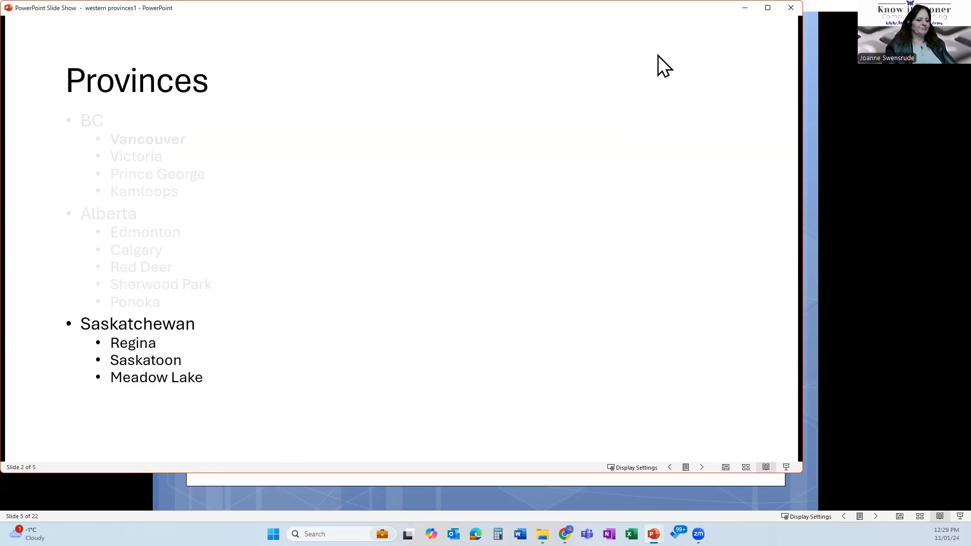
{"action": "key", "text": "Escape"}
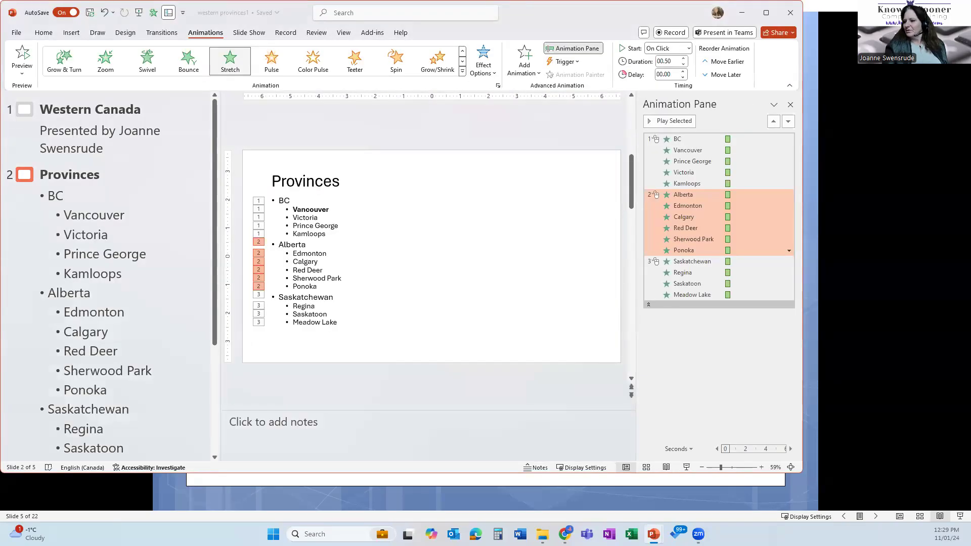
Narrow the outline pane to enlarge the Provinces slide and activate its bulleted text placeholder
{"action": "left_click", "coordinate": [474, 225]}
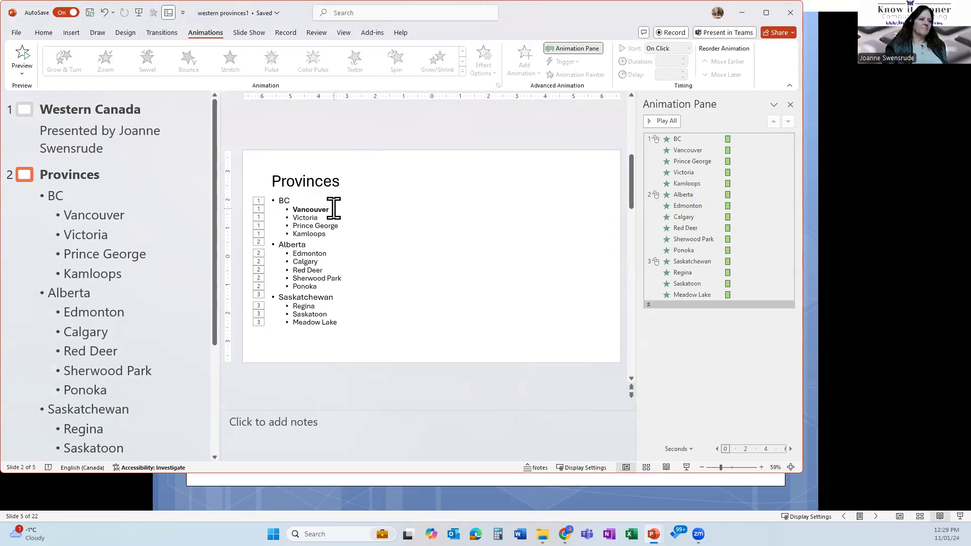
{"action": "left_click_drag", "start_coordinate": [221, 221], "coordinate": [81, 221]}
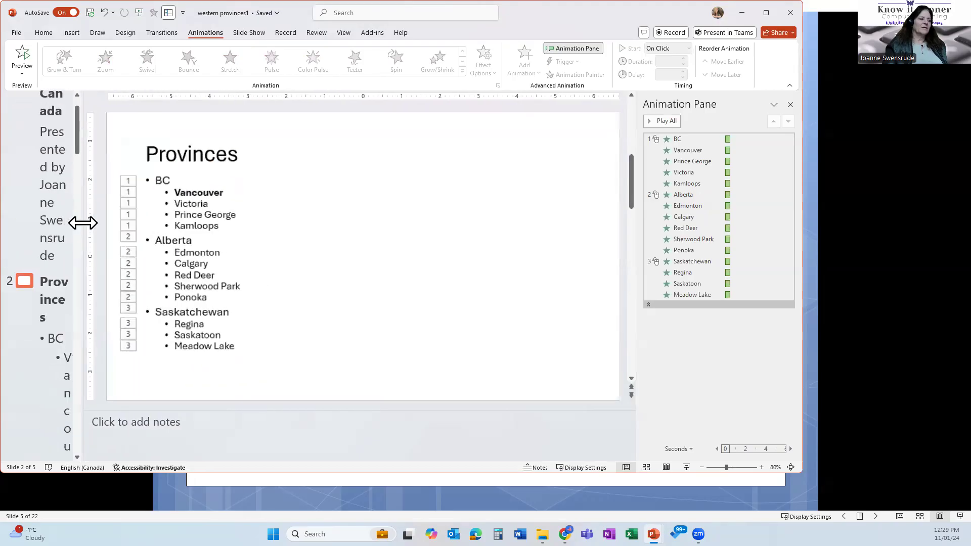
{"action": "left_click", "coordinate": [178, 178]}
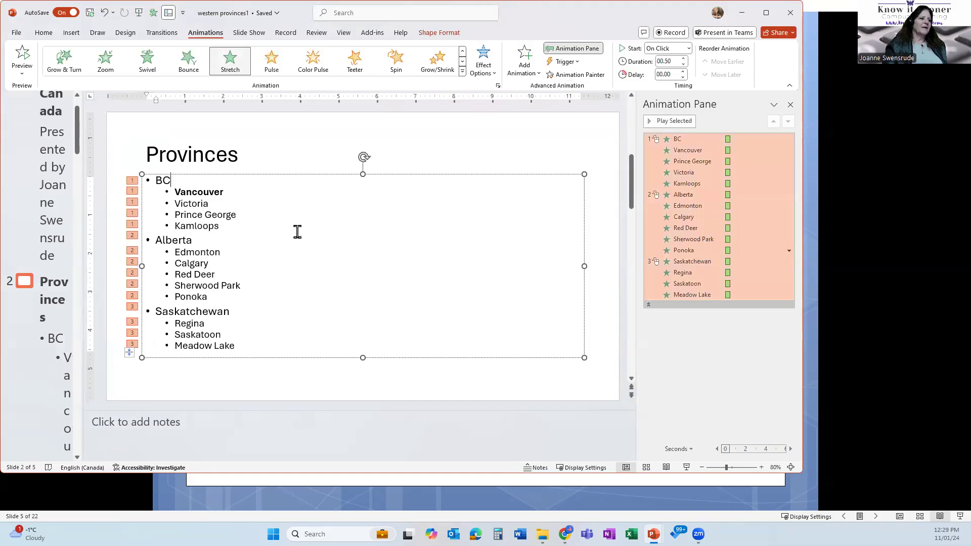
{"action": "left_click", "coordinate": [233, 200]}
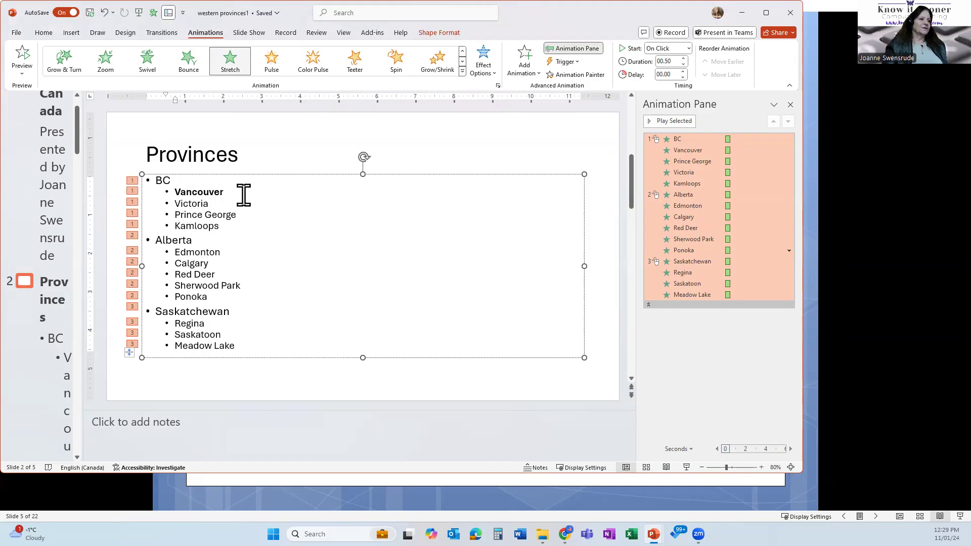
Move the Prince George animation below Victoria in the animation order and set Victoria's animation to Start On Click
{"action": "left_click", "coordinate": [698, 174]}
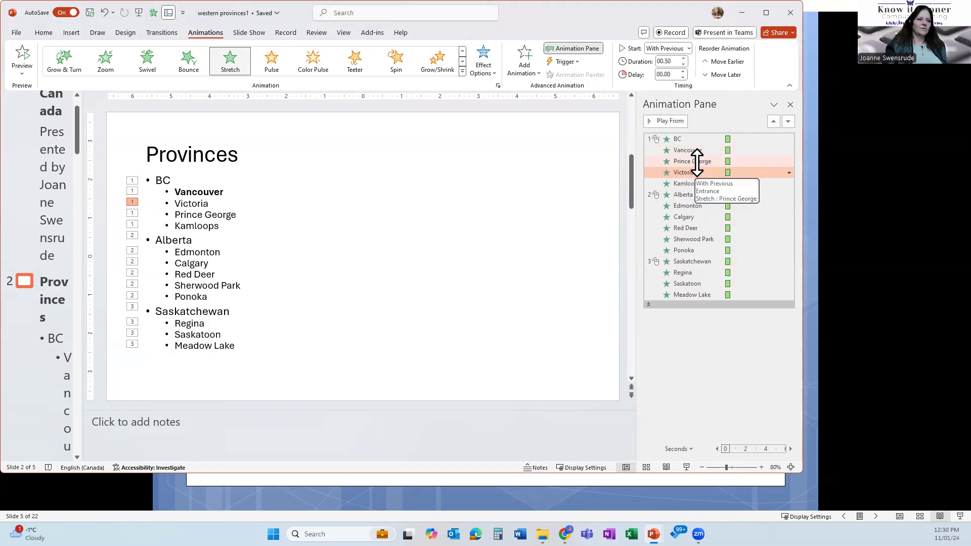
{"action": "mouse_move", "coordinate": [702, 162]}
{"action": "left_mouse_down"}
{"action": "mouse_move", "coordinate": [705, 187]}
{"action": "mouse_move", "coordinate": [700, 172]}
{"action": "left_mouse_up"}
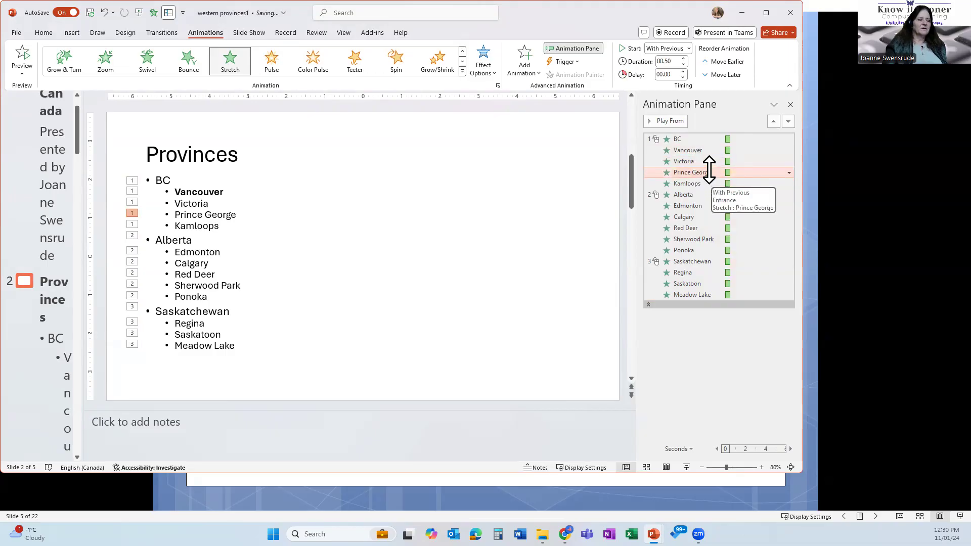
{"action": "left_click", "coordinate": [705, 162]}
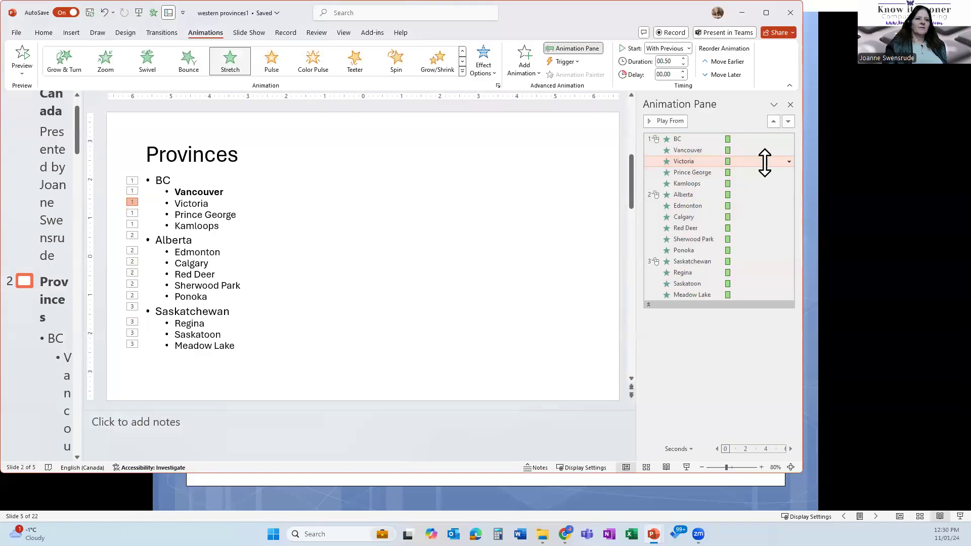
{"action": "left_click", "coordinate": [789, 162]}
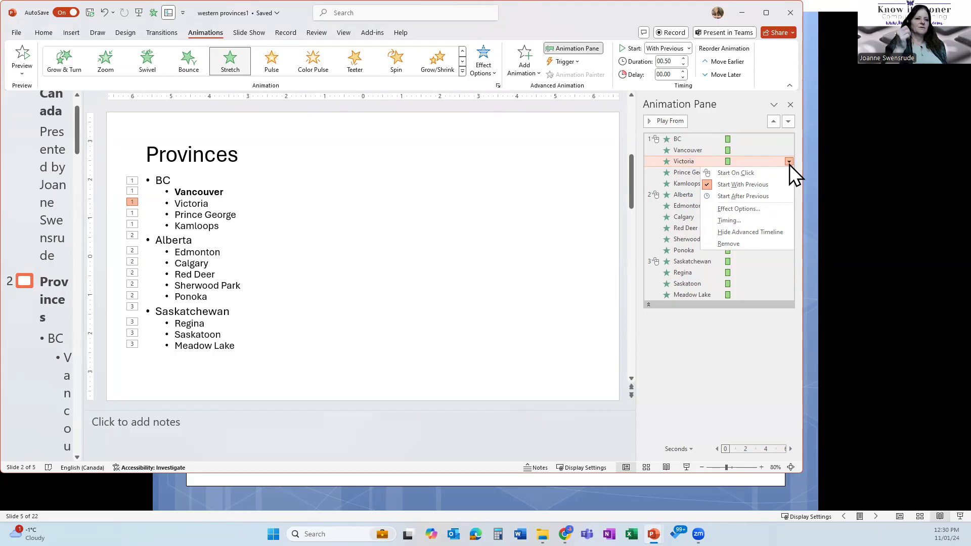
{"action": "left_click", "coordinate": [717, 174]}
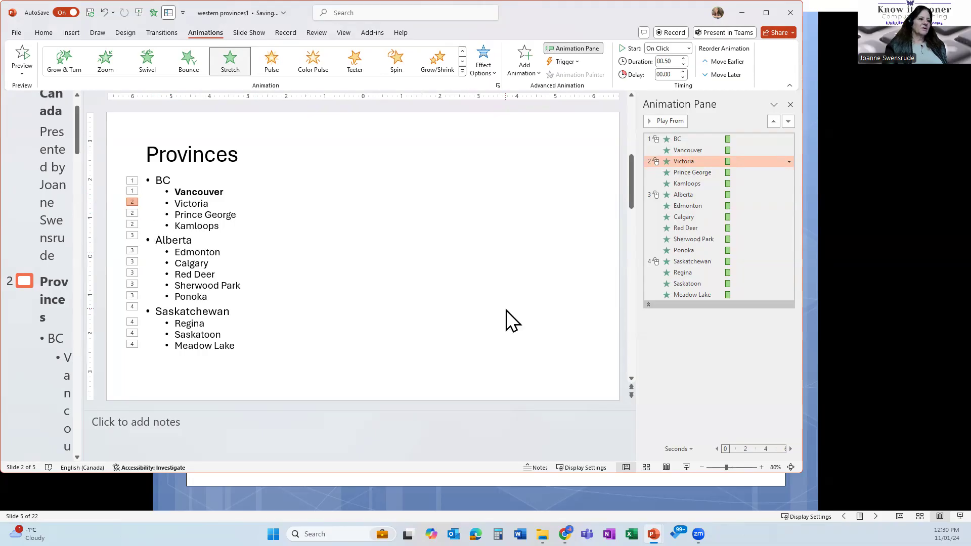
Play the Provinces slide in Reading View to check Victoria's separate click reveal within the BC group, and exit
{"action": "left_click", "coordinate": [667, 467]}
{"action": "left_click", "coordinate": [493, 332]}
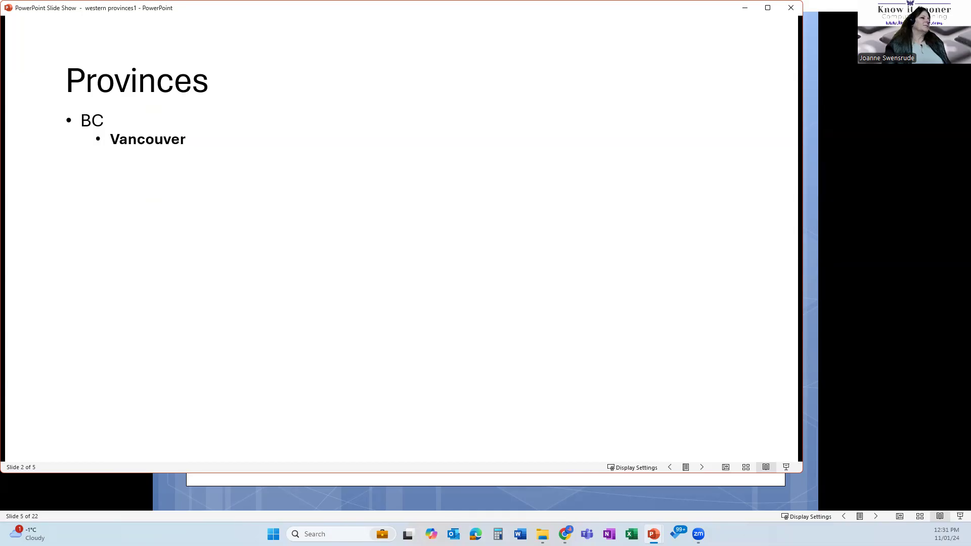
{"action": "left_click", "coordinate": [463, 287]}
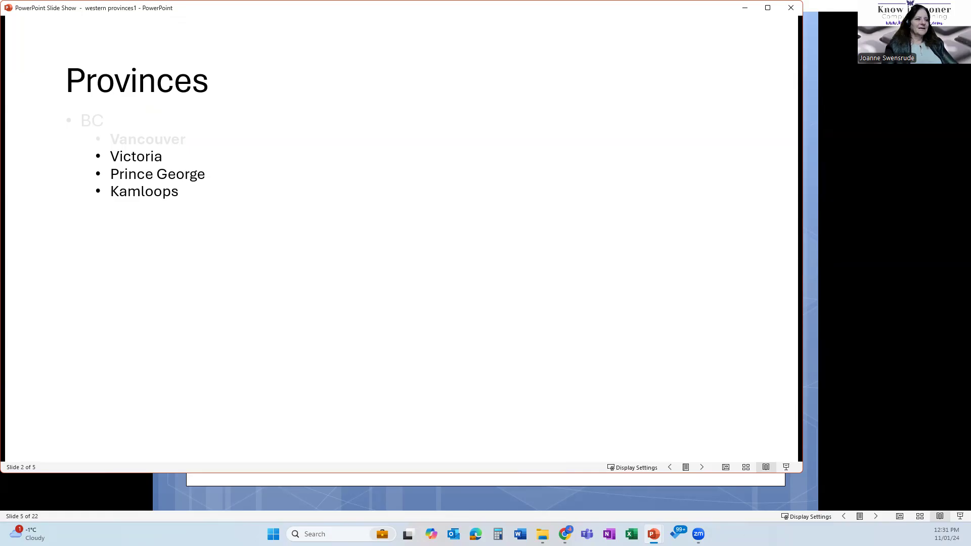
{"action": "key", "text": "Escape"}
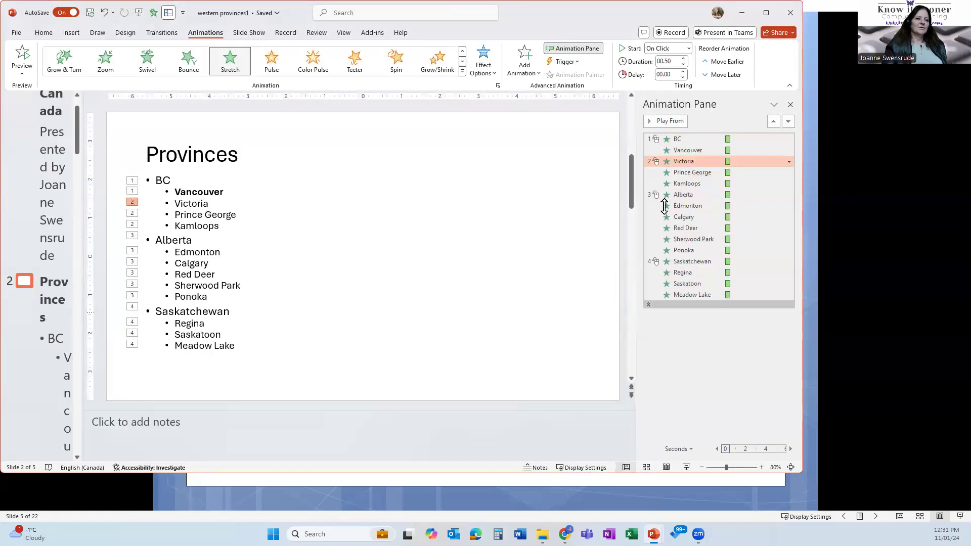
Set the Prince George and Kamloops animations to start On Click
{"action": "left_click", "coordinate": [682, 172]}
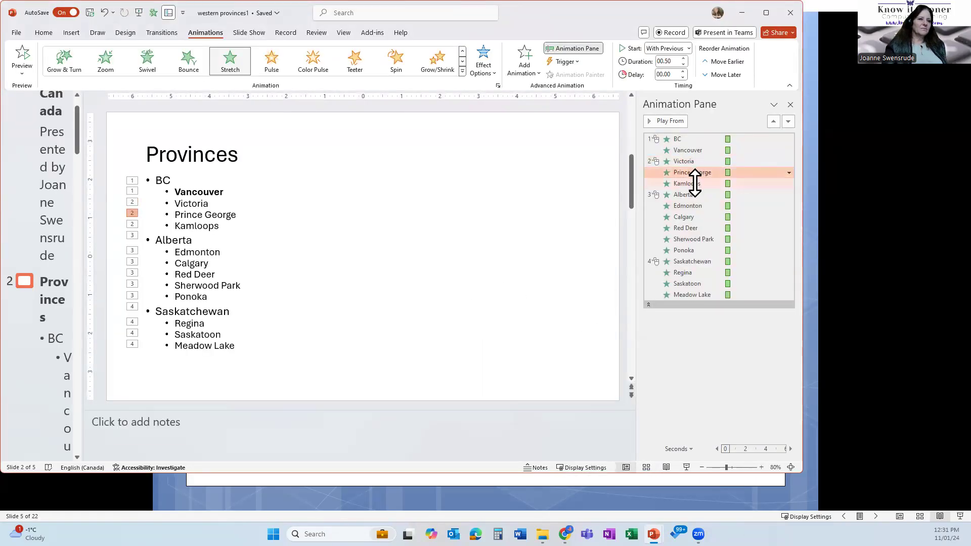
{"action": "left_click", "coordinate": [693, 183], "text": "shift"}
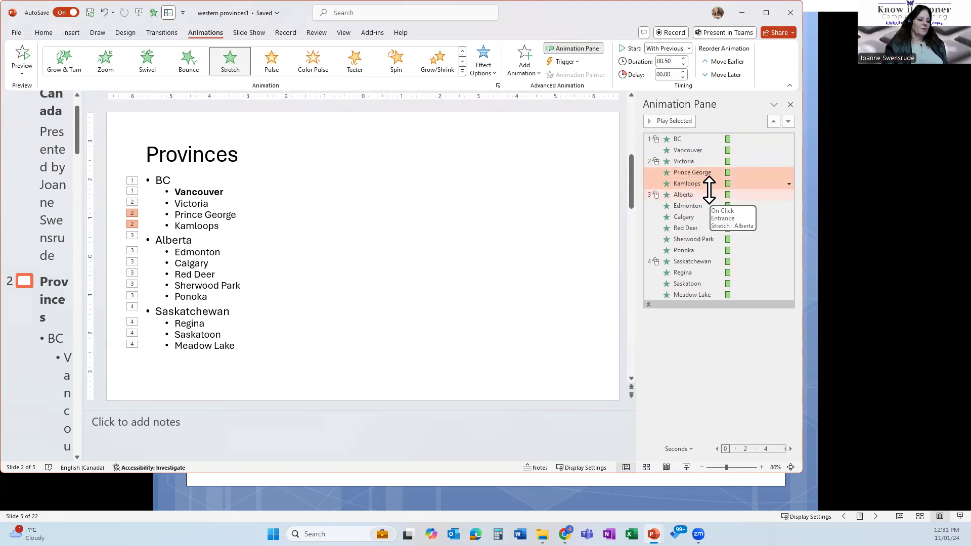
{"action": "left_click", "coordinate": [688, 48]}
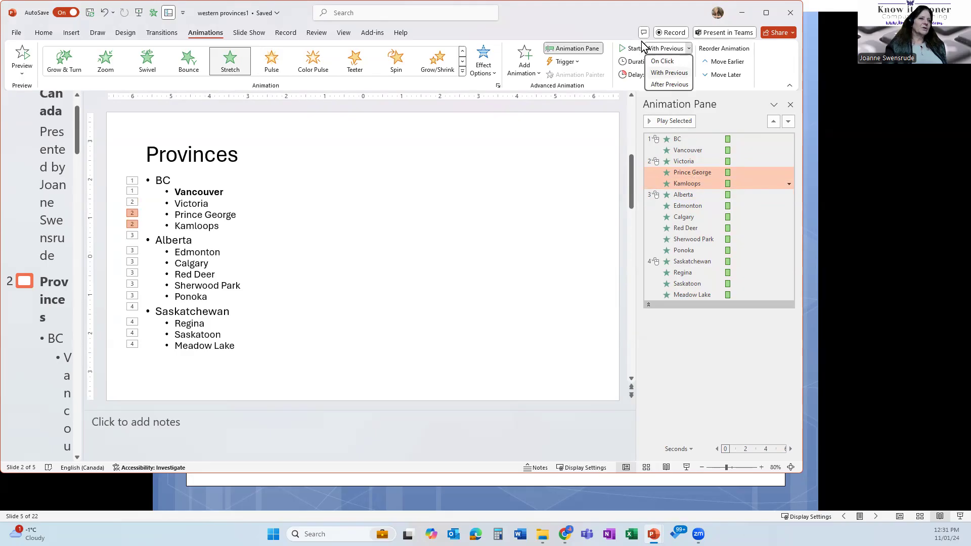
{"action": "left_click", "coordinate": [678, 61]}
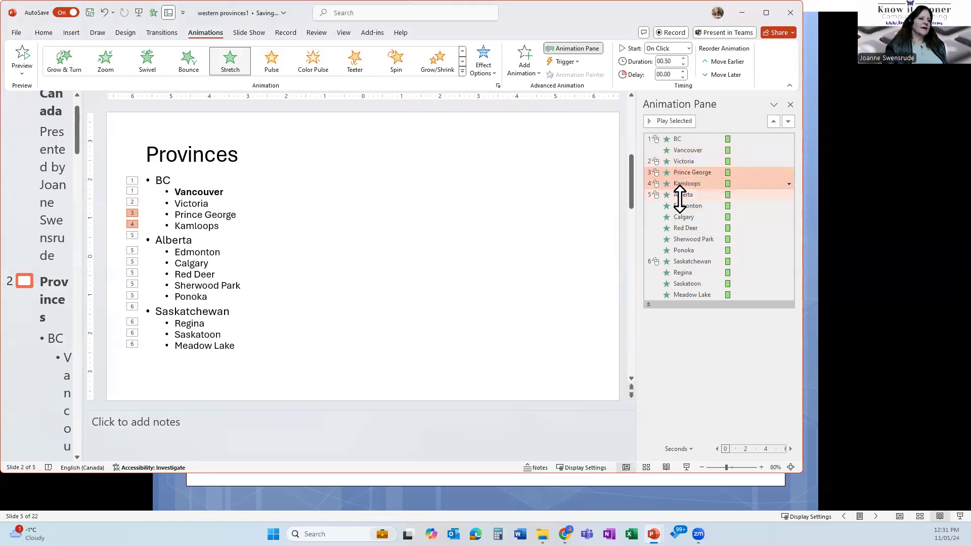
Play the Provinces slide in Reading View through each BC city's click reveal to the Alberta group, and exit
{"action": "left_click", "coordinate": [665, 467]}
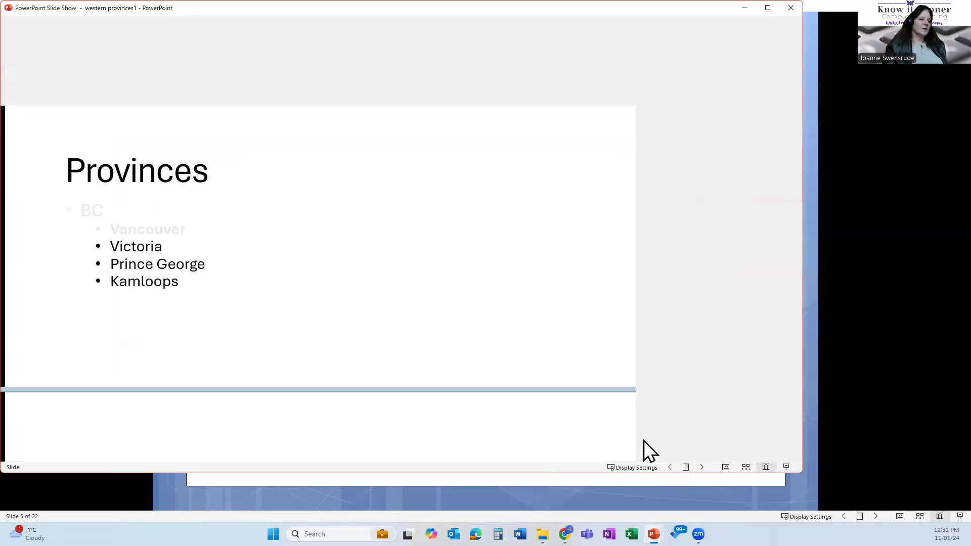
{"action": "left_click", "coordinate": [427, 311]}
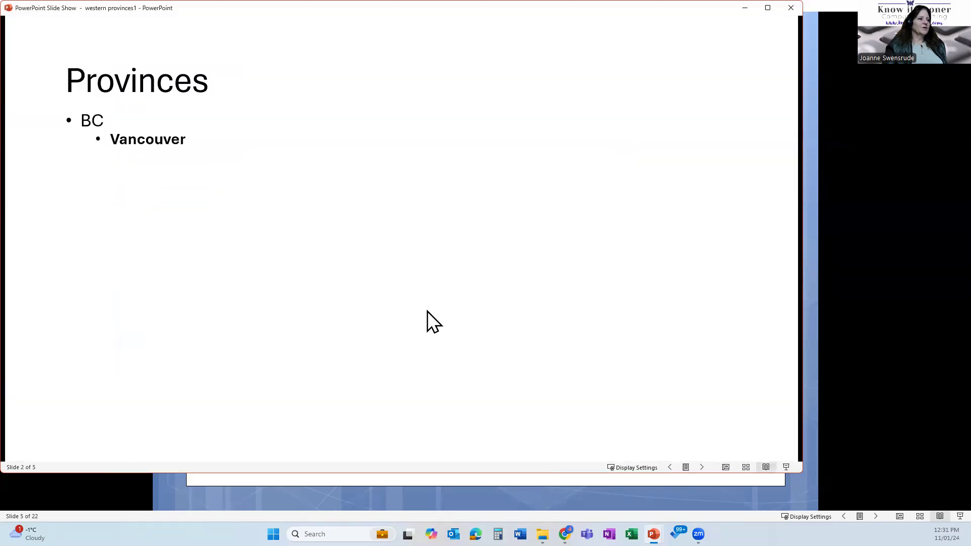
{"action": "left_click", "coordinate": [427, 311]}
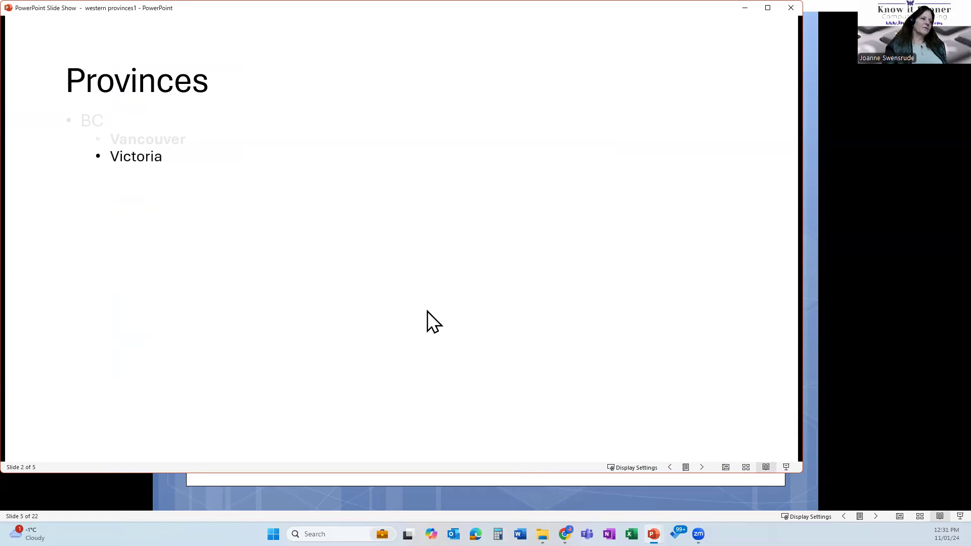
{"action": "left_click", "coordinate": [427, 311]}
{"action": "left_click", "coordinate": [426, 311]}
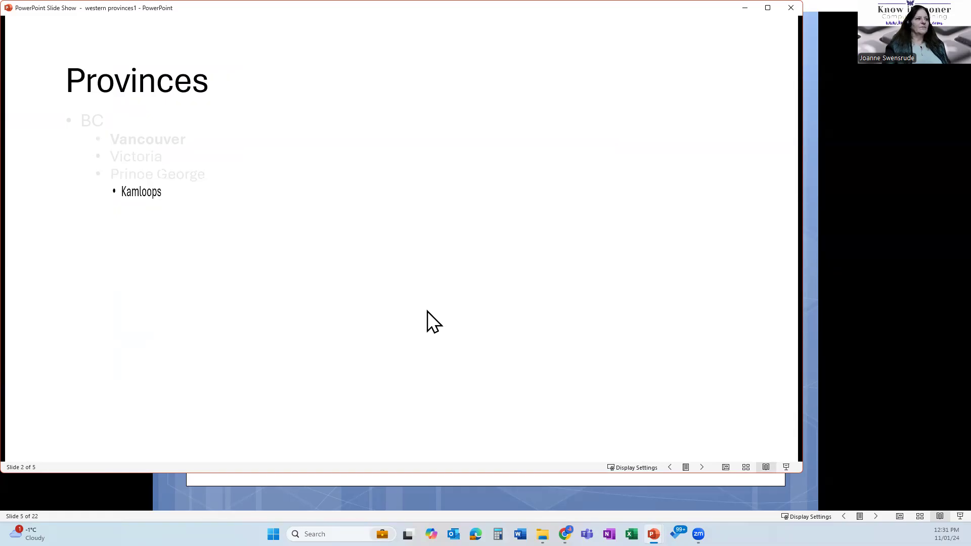
{"action": "left_click", "coordinate": [427, 311]}
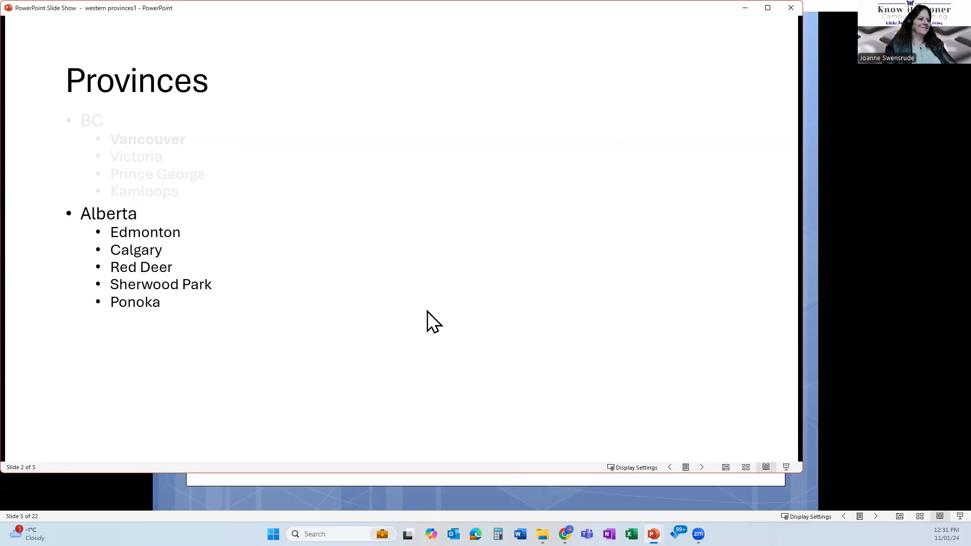
{"action": "key", "text": "Escape"}
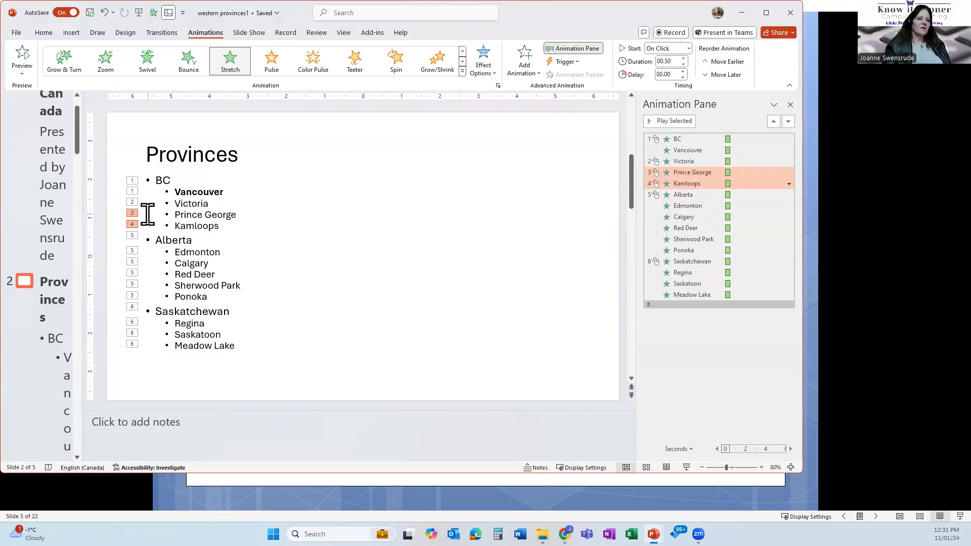
Set the Kamloops animation to start After Previous
{"action": "left_click_drag", "start_coordinate": [650, 183], "coordinate": [655, 129]}
{"action": "left_click", "coordinate": [690, 52]}
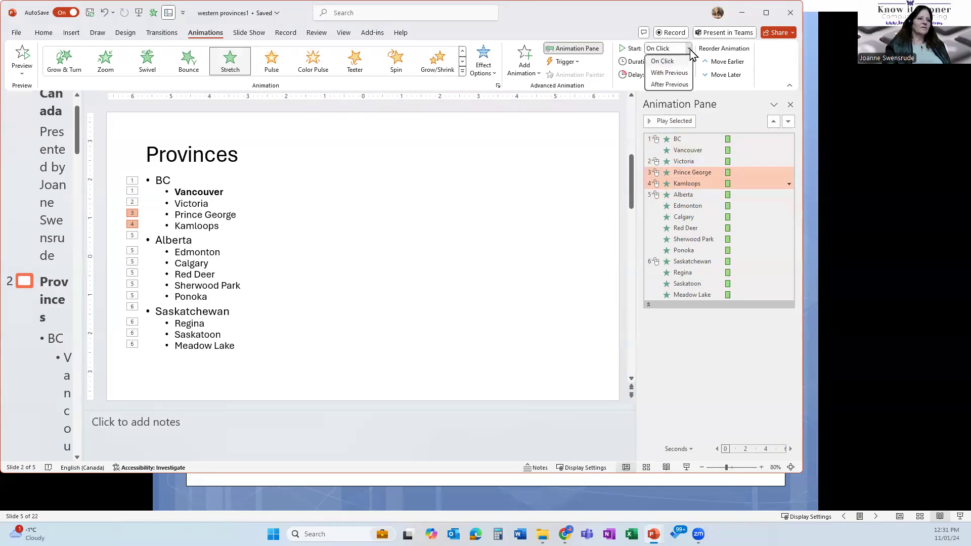
{"action": "left_click", "coordinate": [690, 49]}
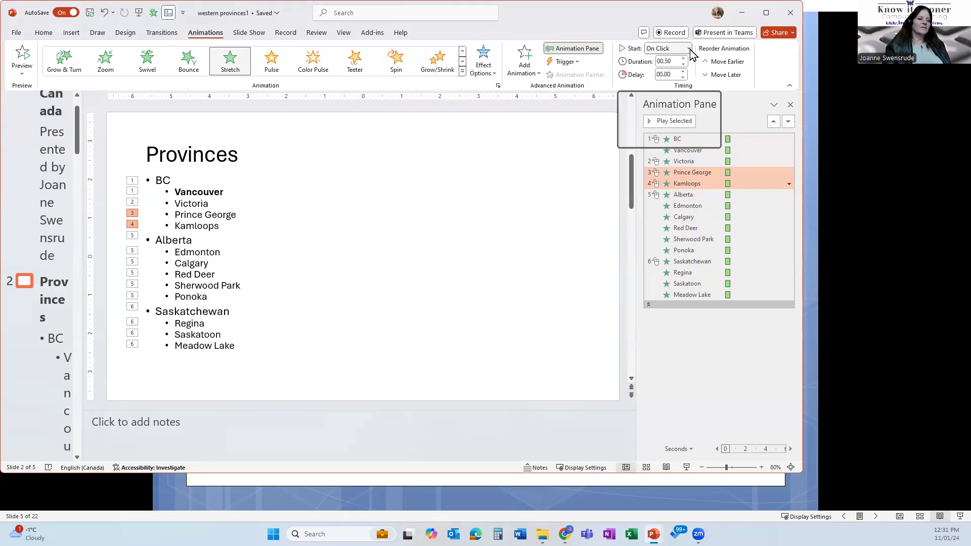
{"action": "left_click", "coordinate": [679, 183]}
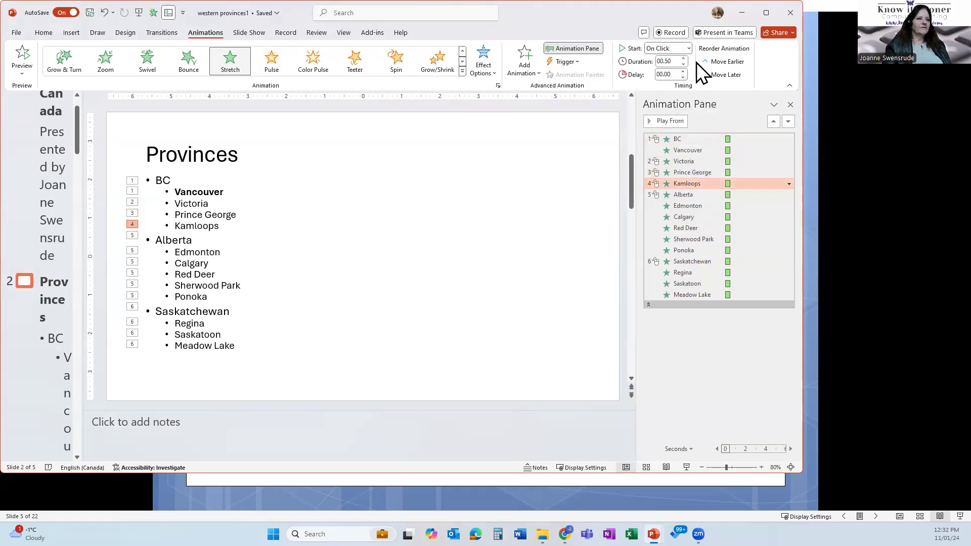
{"action": "left_click", "coordinate": [688, 47]}
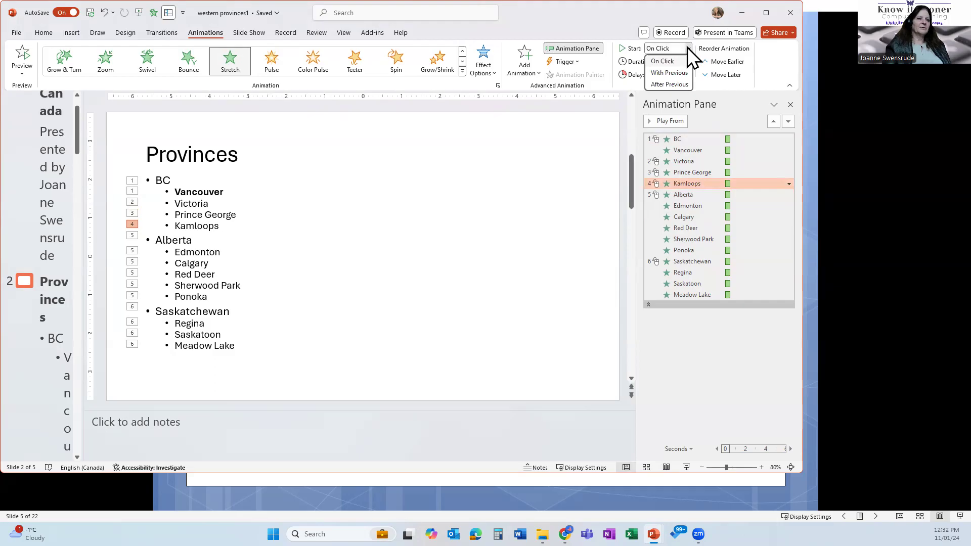
{"action": "left_click", "coordinate": [678, 85]}
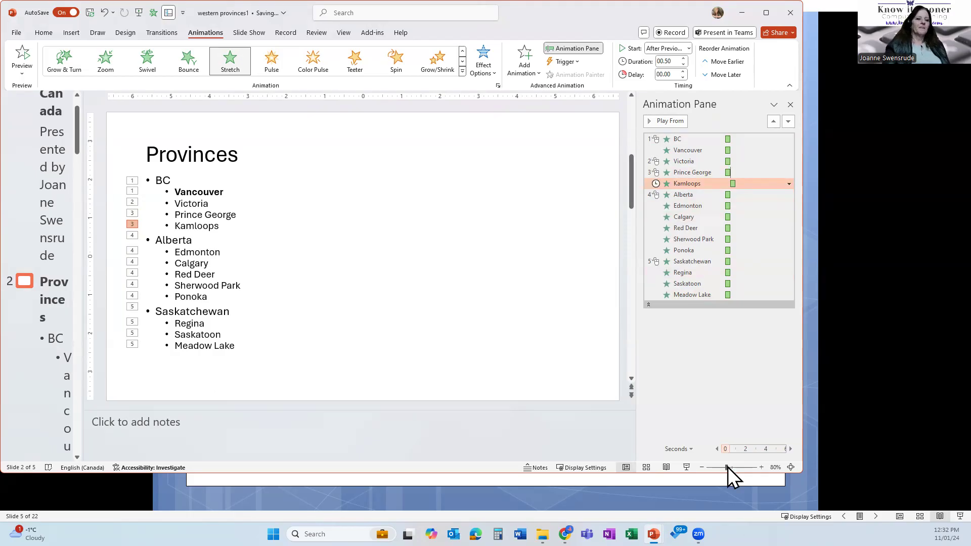
Play the Provinces slide in Reading View through the BC cities, go back to Victoria, replay the Prince George and Kamloops reveals, and exit
{"action": "left_click", "coordinate": [667, 467]}
{"action": "left_click", "coordinate": [388, 257]}
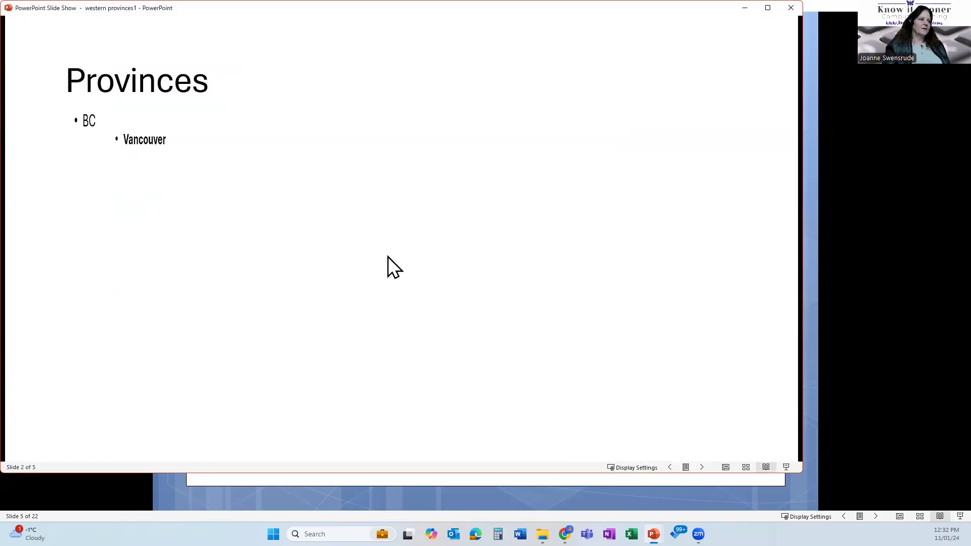
{"action": "left_click", "coordinate": [494, 241]}
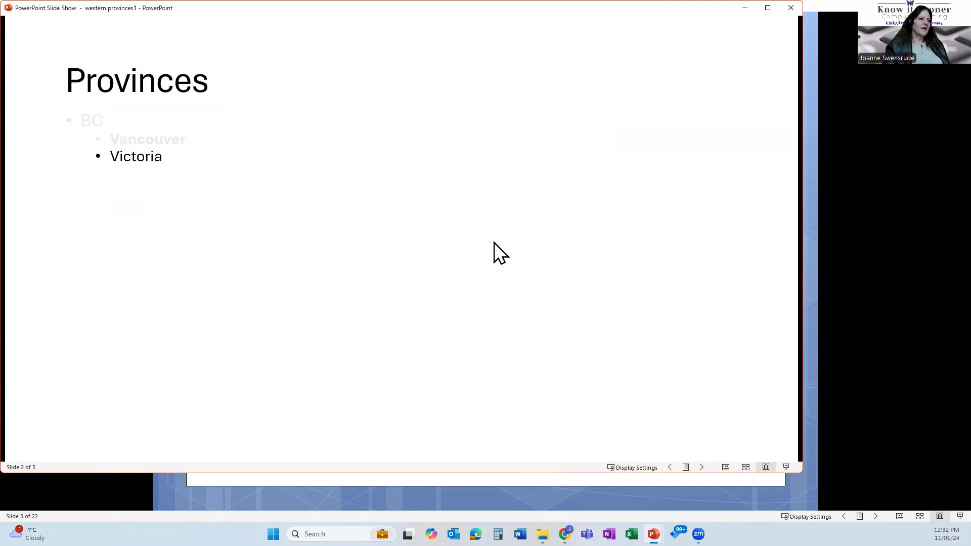
{"action": "key", "text": "Right"}
{"action": "key", "text": "Right"}
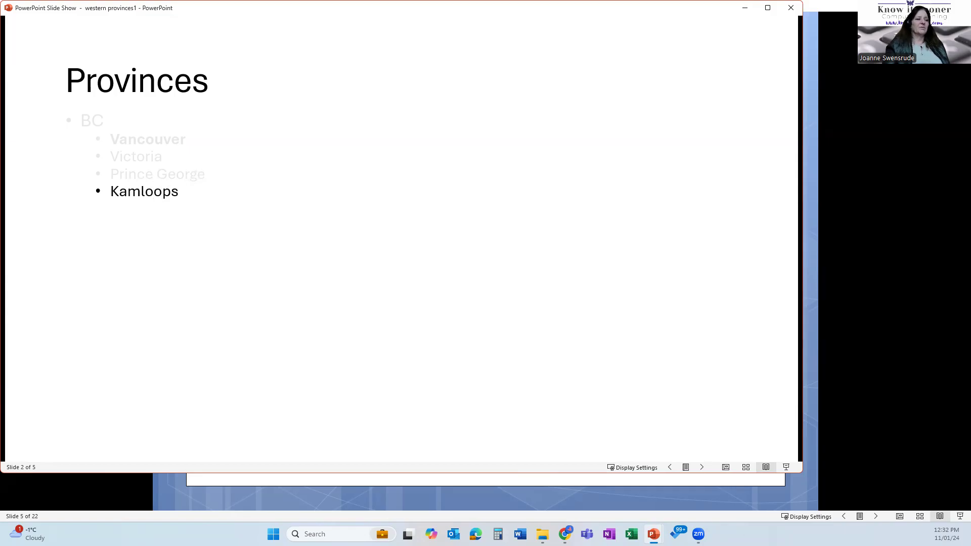
{"action": "scroll", "coordinate": [187, 177], "scroll_direction": "up", "scroll_amount": 3}
{"action": "left_click", "coordinate": [187, 176]}
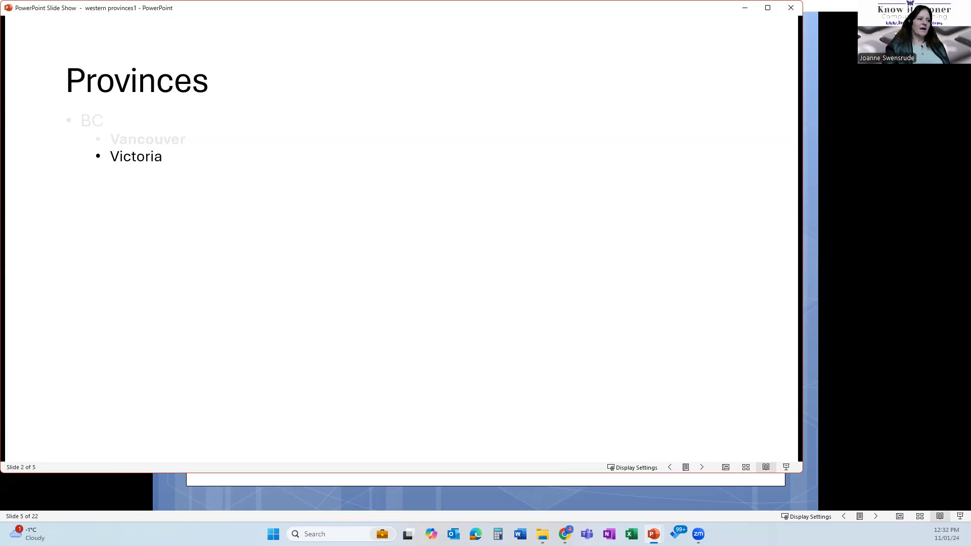
{"action": "key", "text": "Right"}
{"action": "key", "text": "Right"}
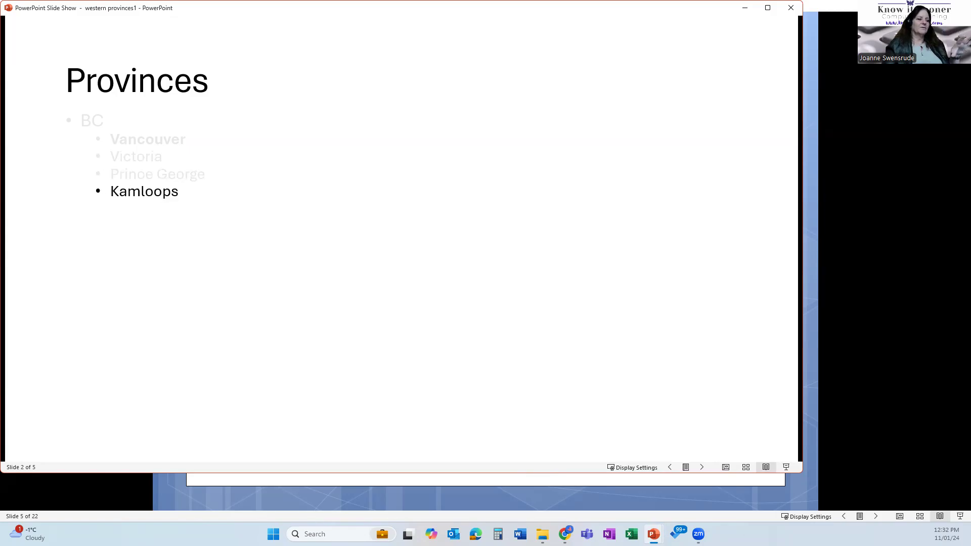
{"action": "key", "text": "Escape"}
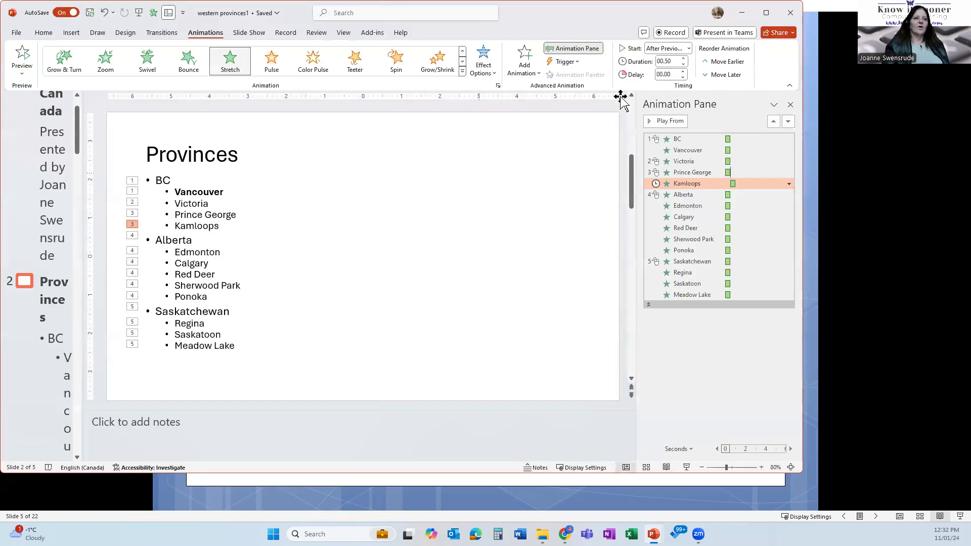
{"action": "left_click", "coordinate": [689, 49]}
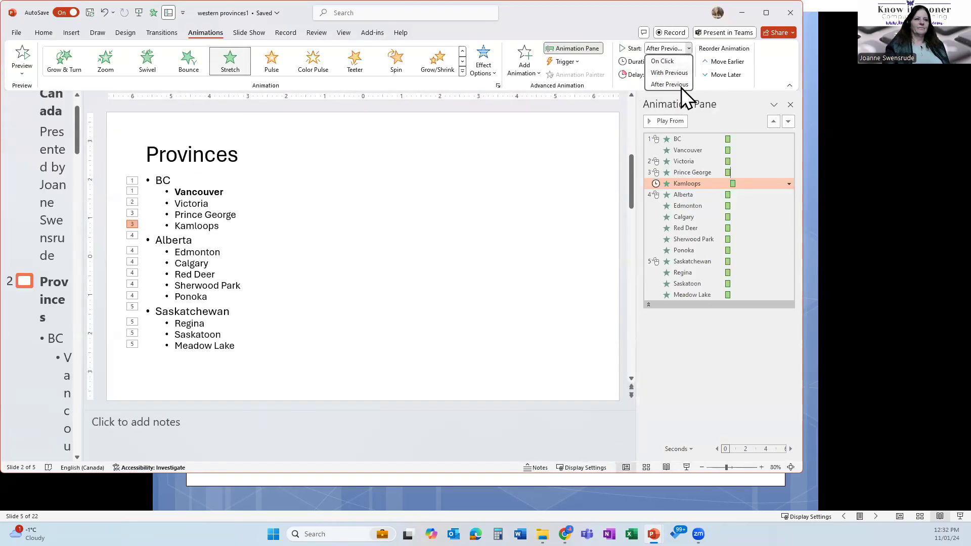
{"action": "left_click", "coordinate": [550, 219]}
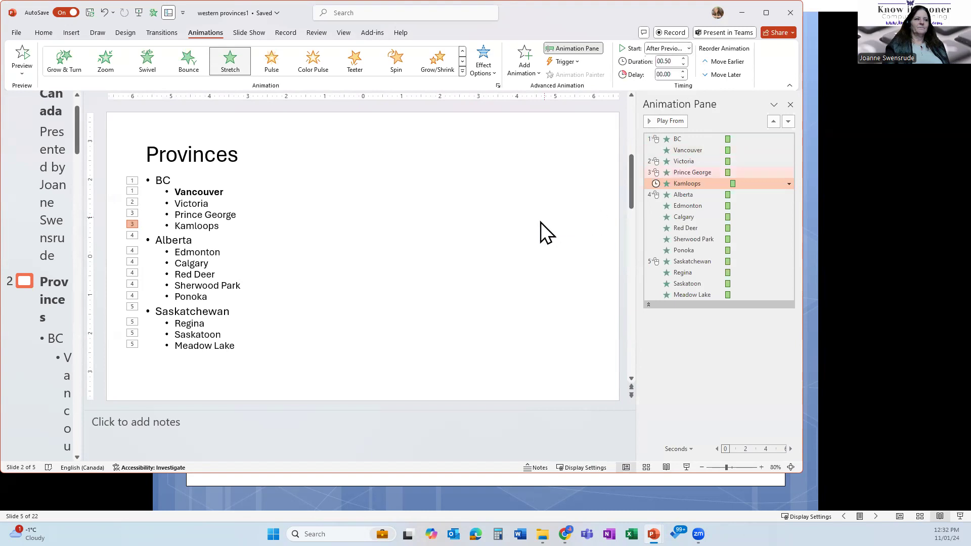
{"action": "left_click", "coordinate": [253, 274]}
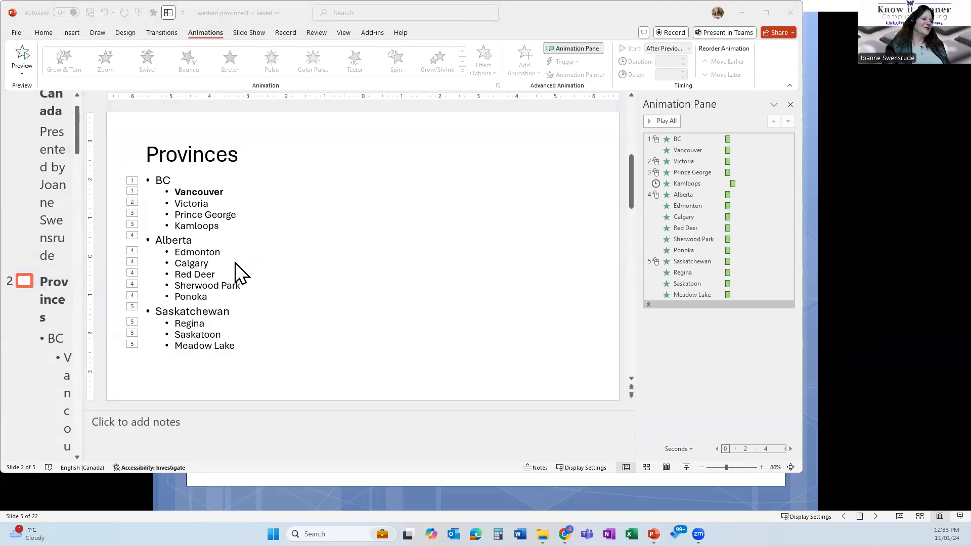
{"action": "left_click", "coordinate": [207, 254]}
{"action": "double_click", "coordinate": [208, 250]}
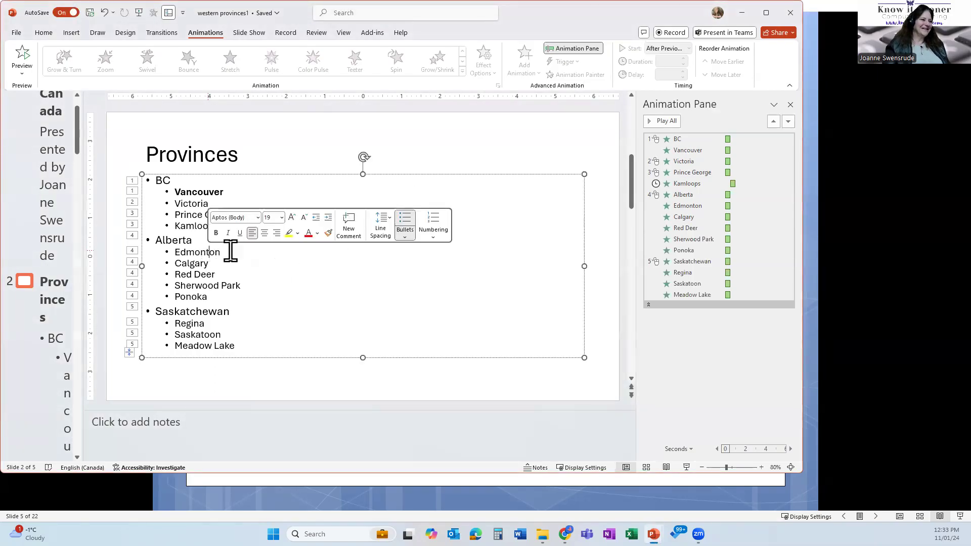
{"action": "left_click", "coordinate": [231, 252]}
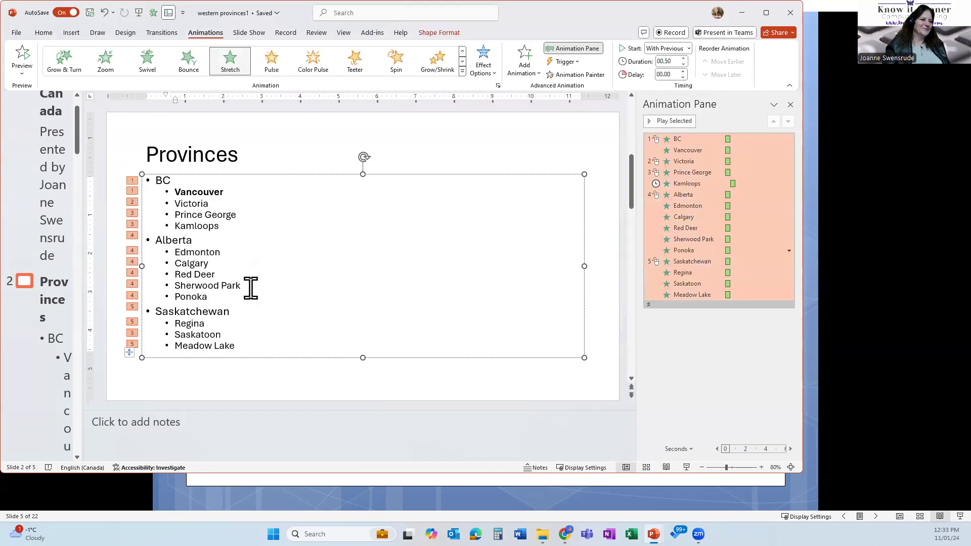
{"action": "left_click", "coordinate": [252, 284]}
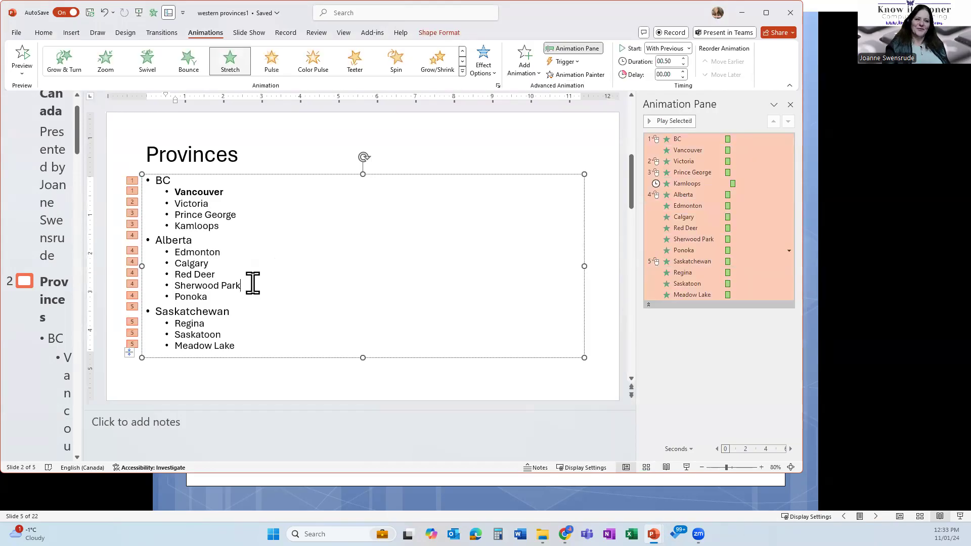
{"action": "key", "text": "Down"}
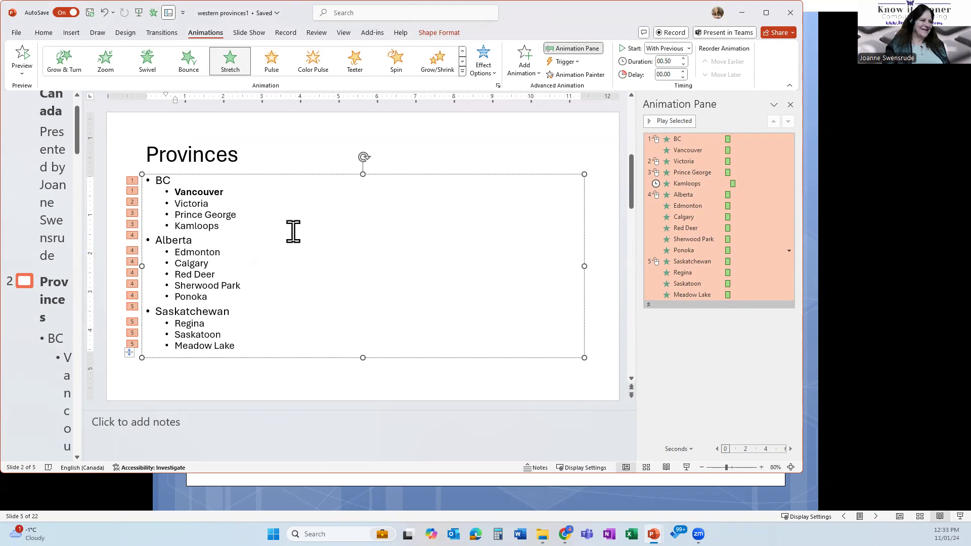
{"action": "left_click", "coordinate": [232, 247]}
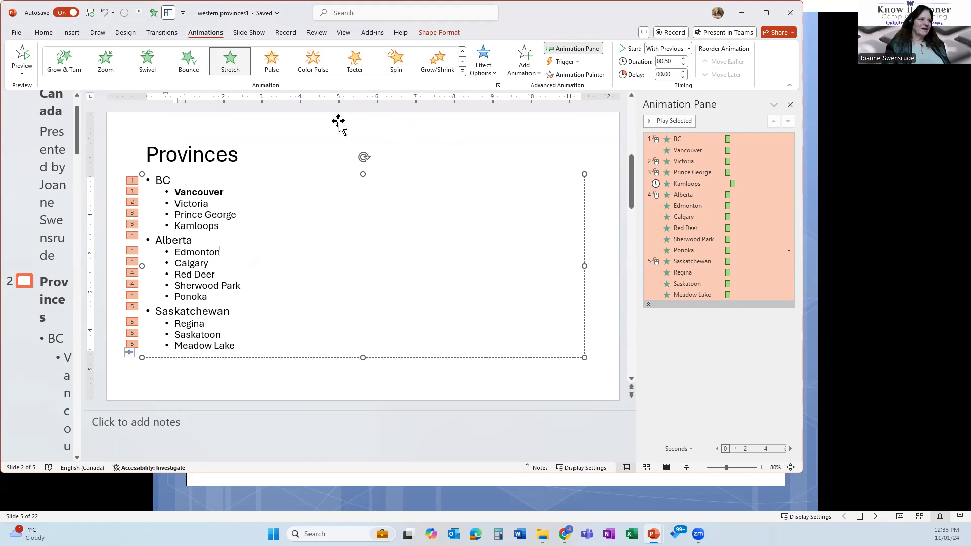
{"action": "left_click", "coordinate": [306, 121]}
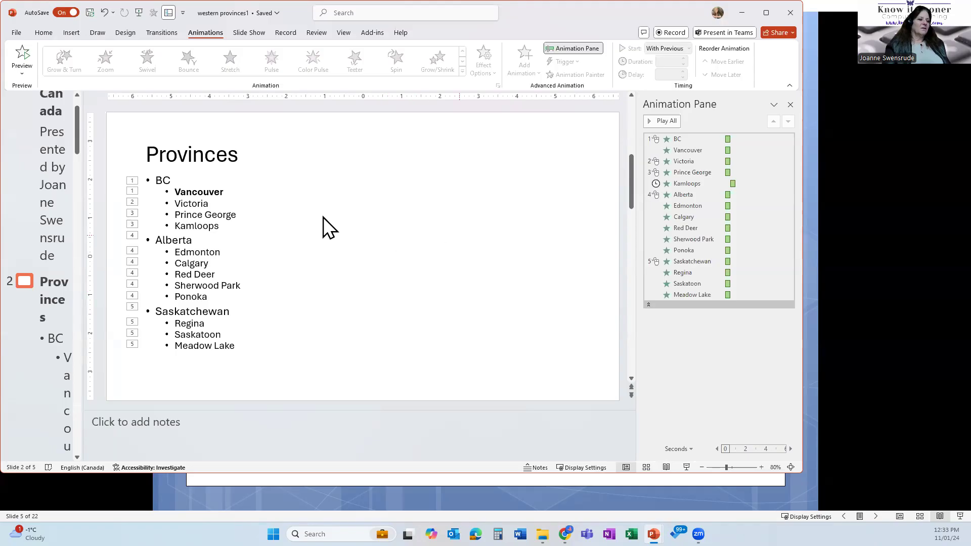
Reorder the animations so the Saskatchewan group plays first, the Alberta group second and the BC group last
{"action": "left_click", "coordinate": [692, 138]}
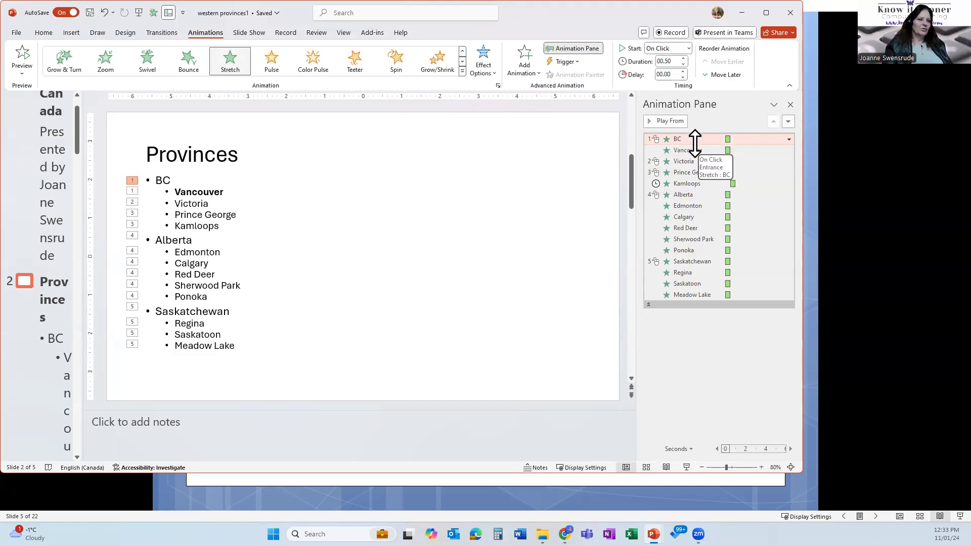
{"action": "left_click", "coordinate": [689, 184], "text": "shift"}
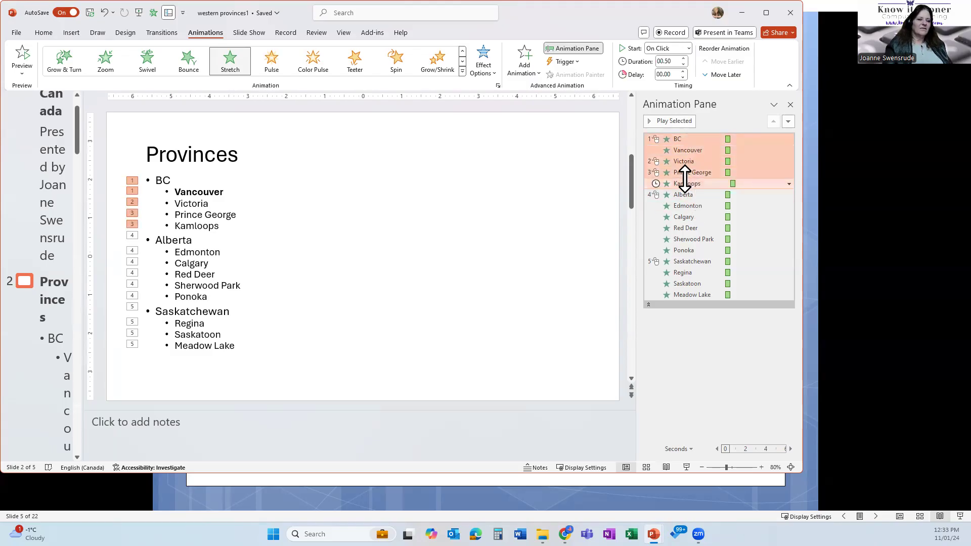
{"action": "left_click_drag", "start_coordinate": [684, 178], "coordinate": [692, 301]}
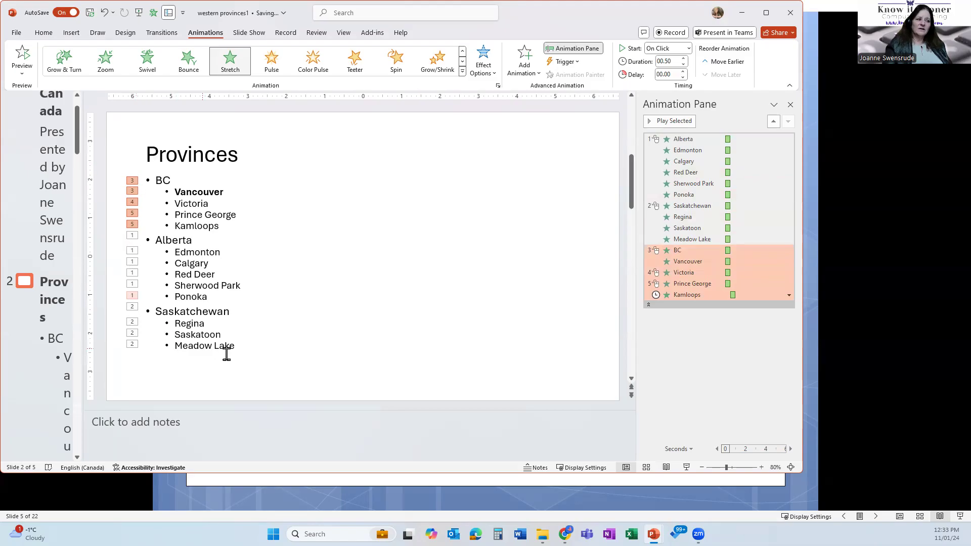
{"action": "left_click_drag", "start_coordinate": [696, 137], "coordinate": [699, 246]}
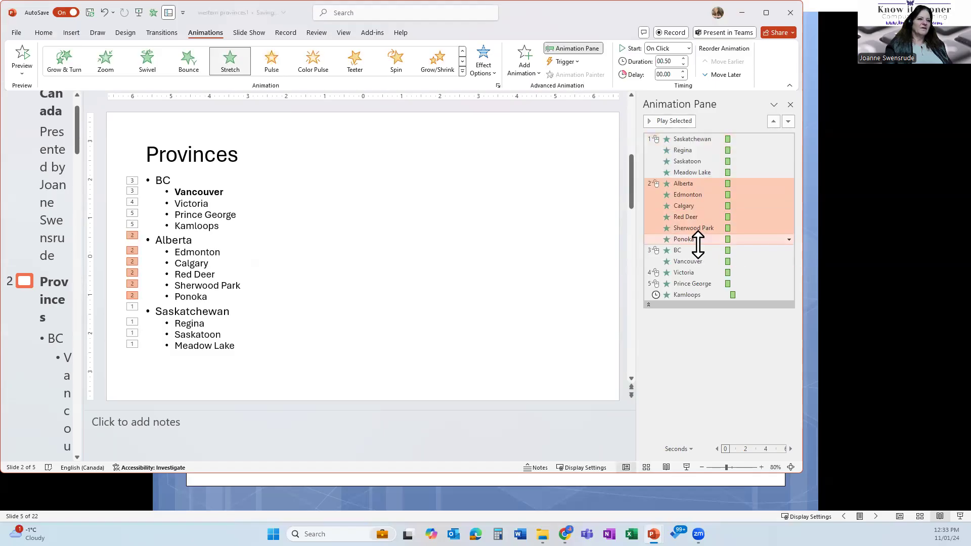
{"action": "left_click", "coordinate": [475, 184]}
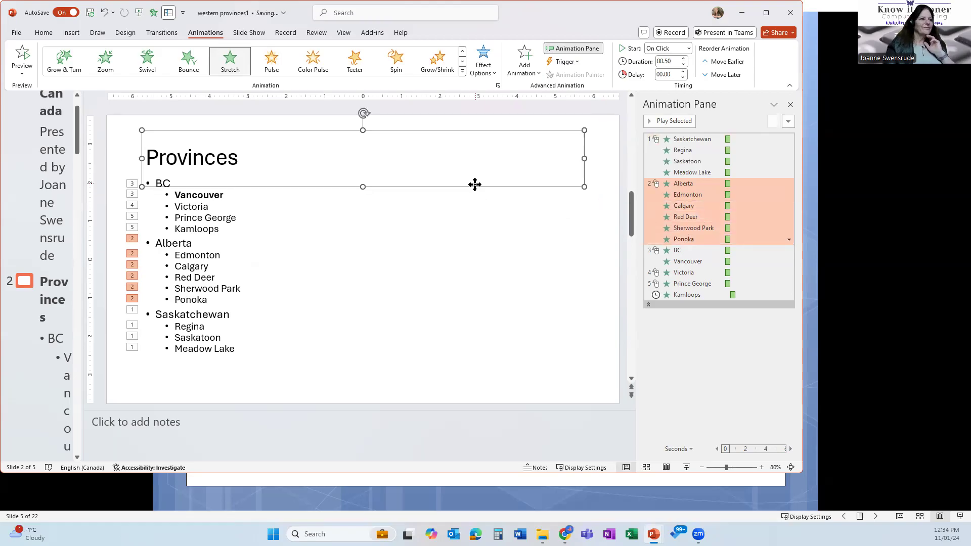
{"action": "left_click", "coordinate": [443, 272]}
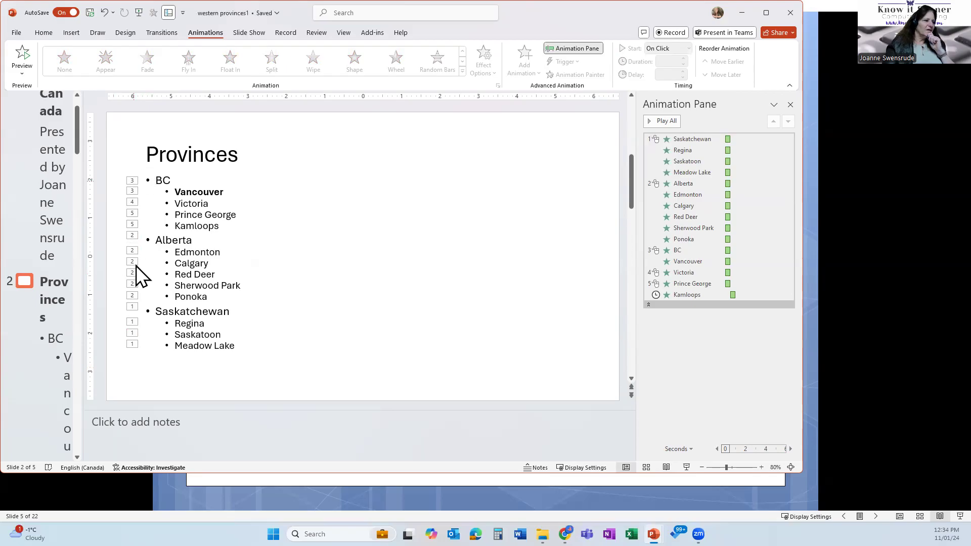
Play the Provinces slide in Reading View to check the reversed order from Saskatchewan through Alberta to BC, and exit
{"action": "left_click", "coordinate": [667, 468]}
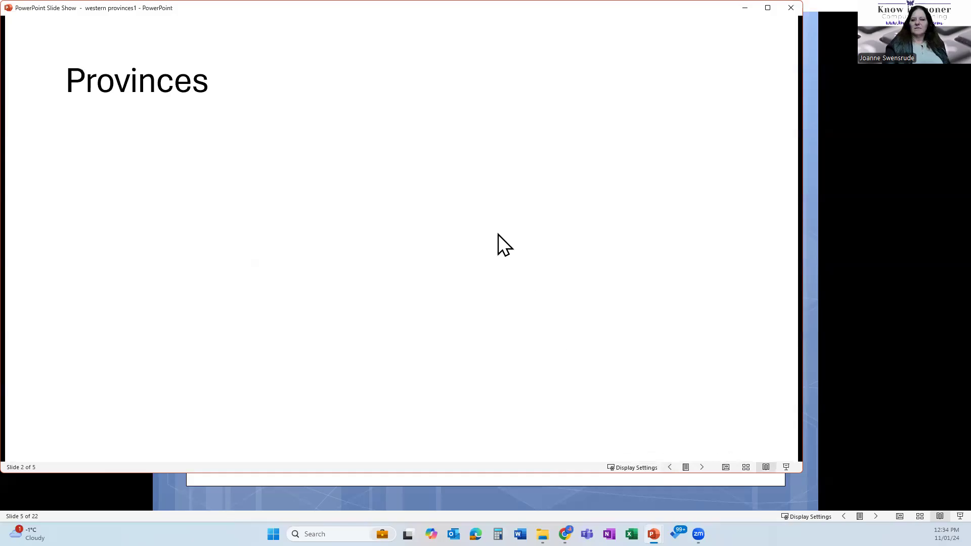
{"action": "left_click", "coordinate": [488, 189]}
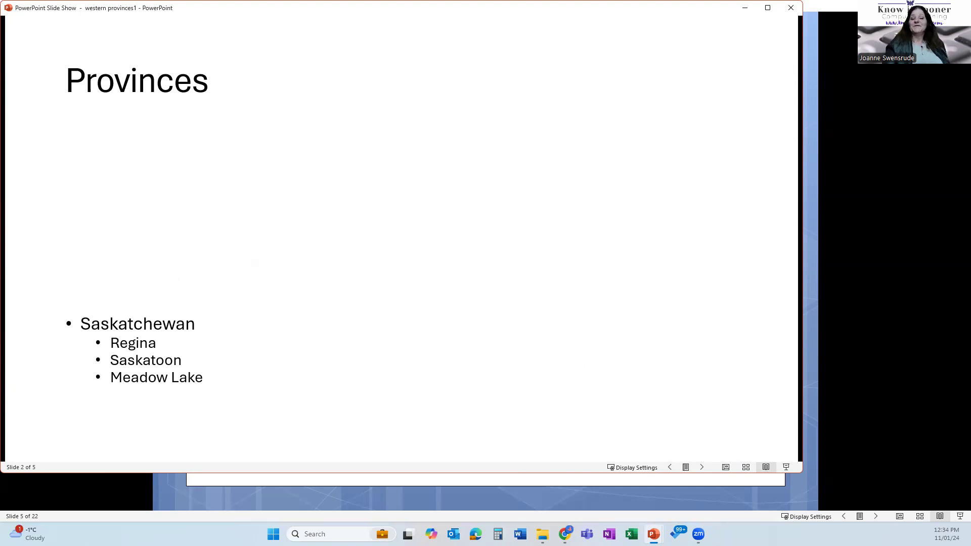
{"action": "key", "text": "Right"}
{"action": "key", "text": "Right"}
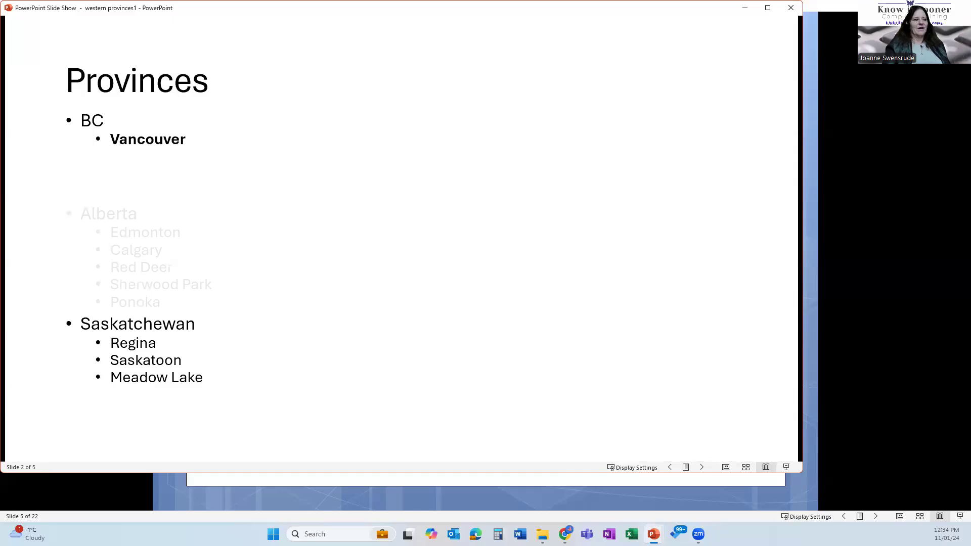
{"action": "key", "text": "Right"}
{"action": "key", "text": "Right"}
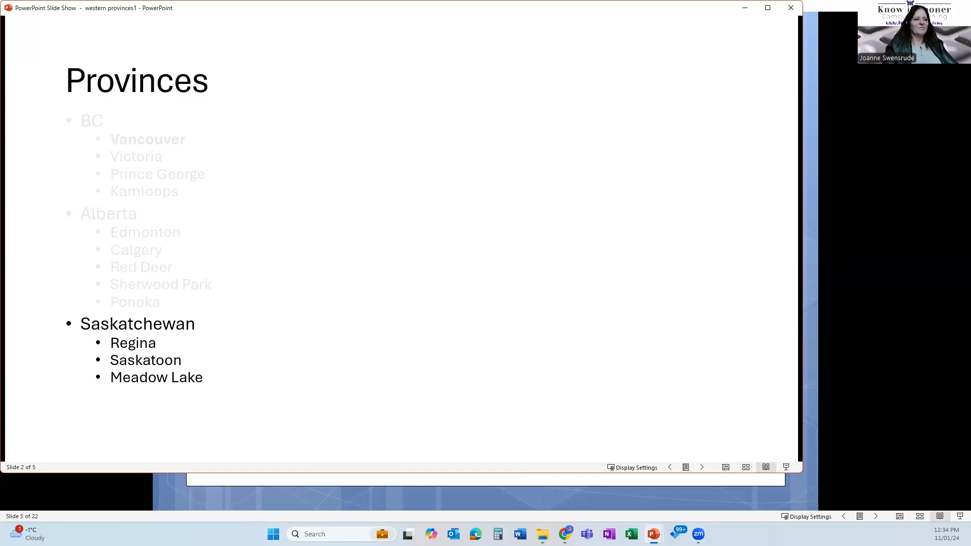
{"action": "key", "text": "Escape"}
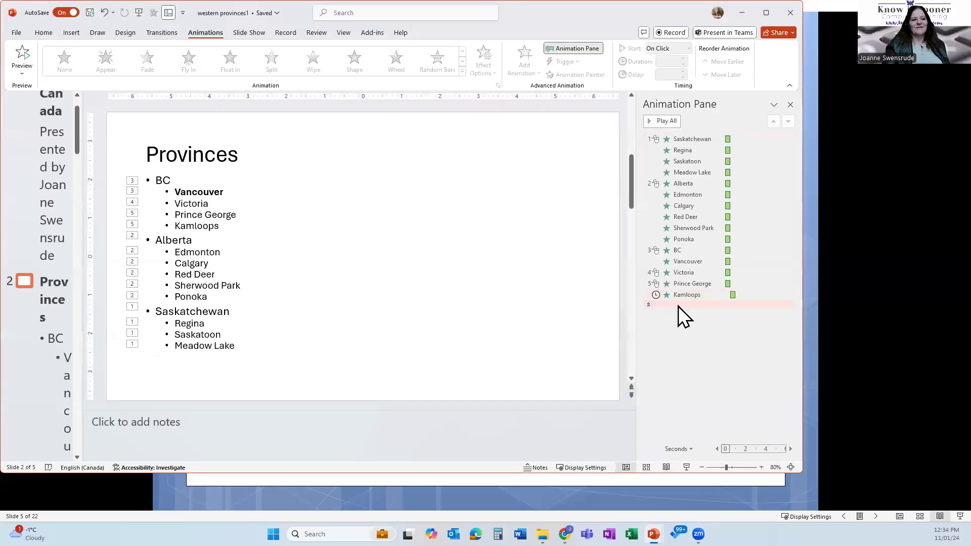
Restore the BC, Alberta, Saskatchewan animation order by moving Saskatchewan and its cities to the end and the BC group to the beginning
{"action": "left_click_drag", "start_coordinate": [697, 139], "coordinate": [705, 310]}
{"action": "left_click", "coordinate": [699, 139]}
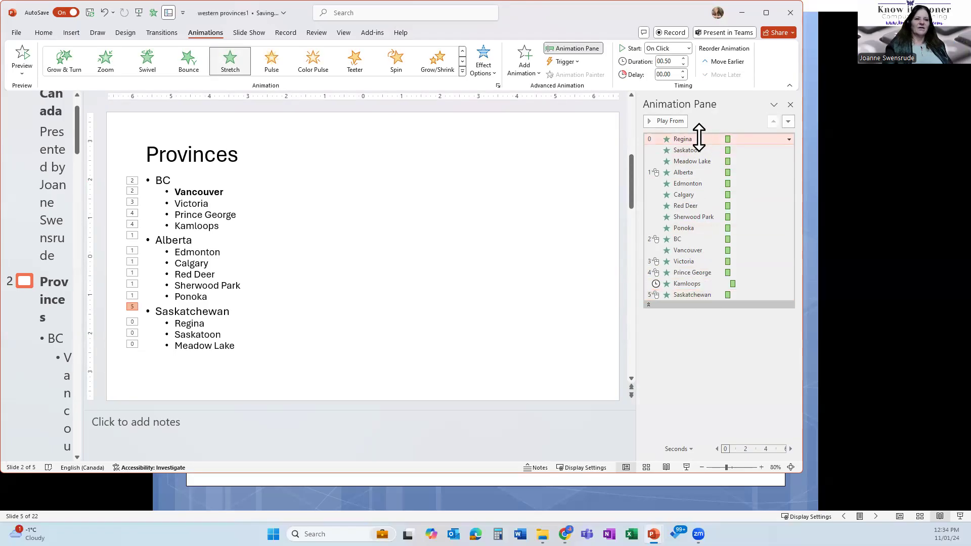
{"action": "left_click", "coordinate": [699, 160], "text": "shift"}
{"action": "left_click_drag", "start_coordinate": [697, 156], "coordinate": [695, 303]}
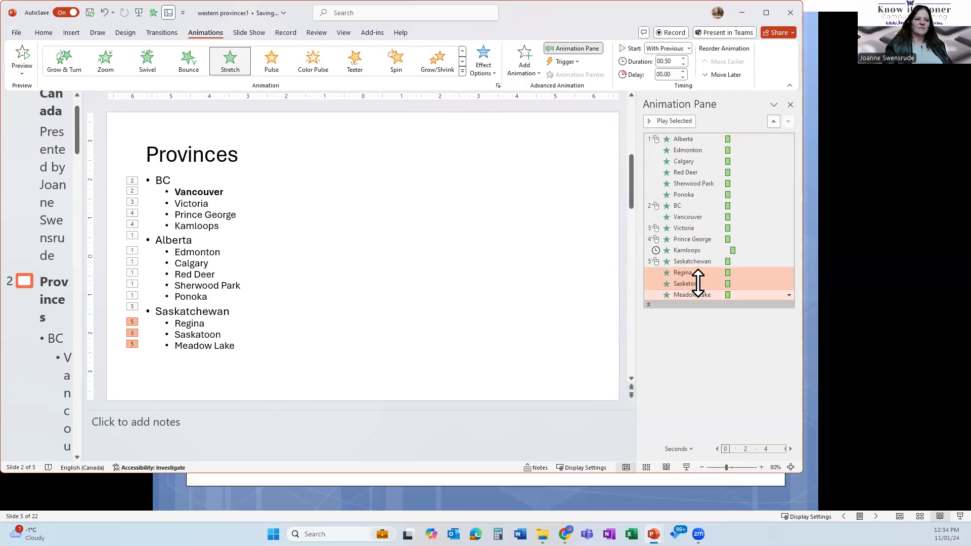
{"action": "left_click", "coordinate": [696, 250]}
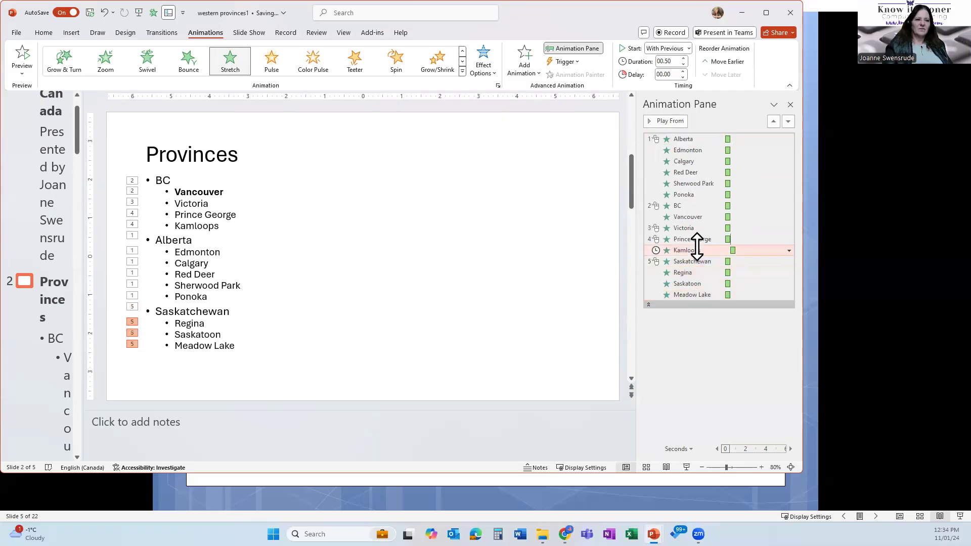
{"action": "left_click", "coordinate": [697, 206], "text": "shift"}
{"action": "left_click_drag", "start_coordinate": [697, 205], "coordinate": [705, 137]}
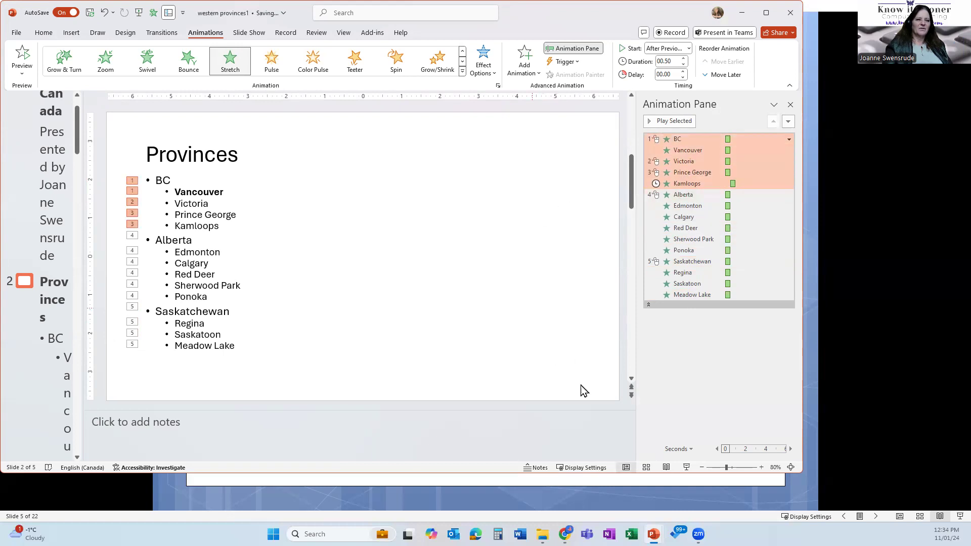
Play the Provinces slide in Reading View through to the Manitoba slide to check the restored BC, Alberta, Saskatchewan order, and exit
{"action": "left_click", "coordinate": [664, 468]}
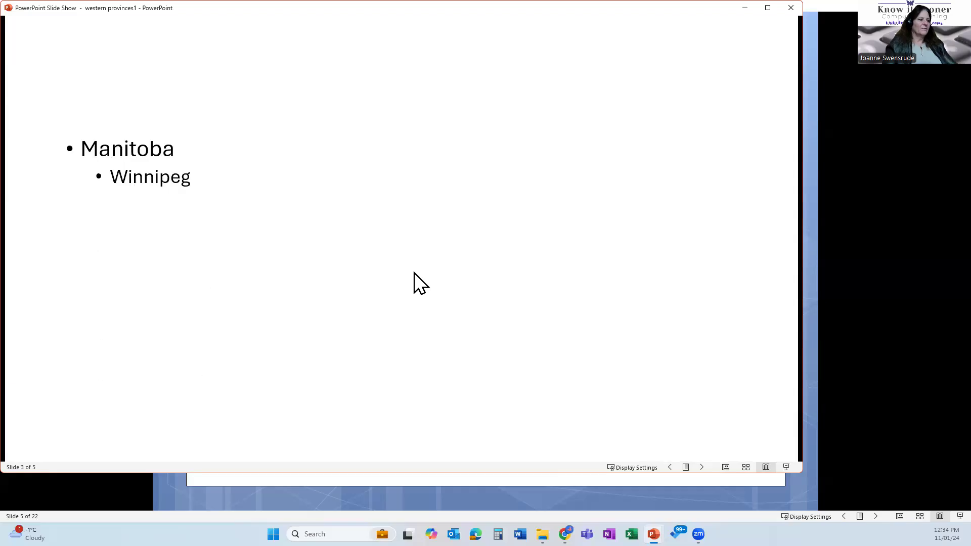
{"action": "key", "text": "Escape"}
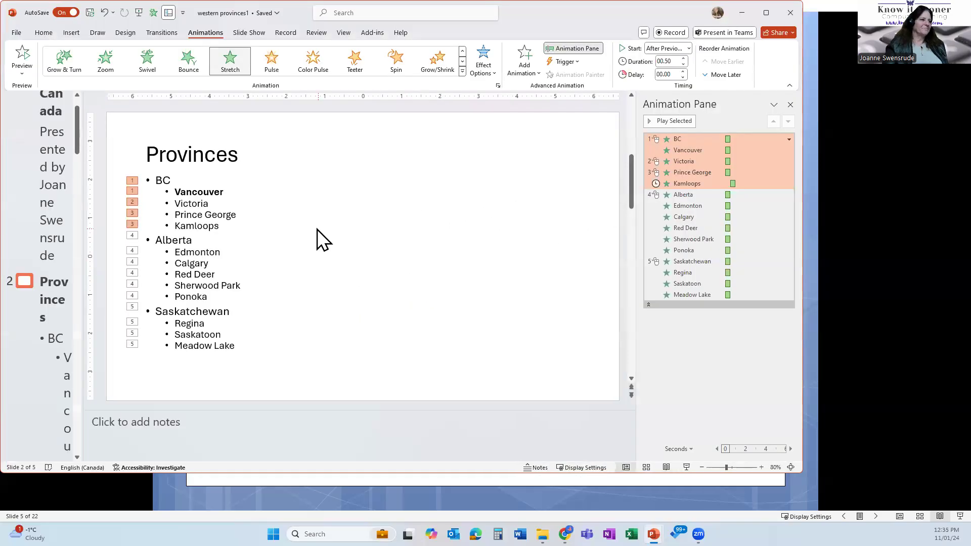
{"action": "left_click", "coordinate": [316, 227]}
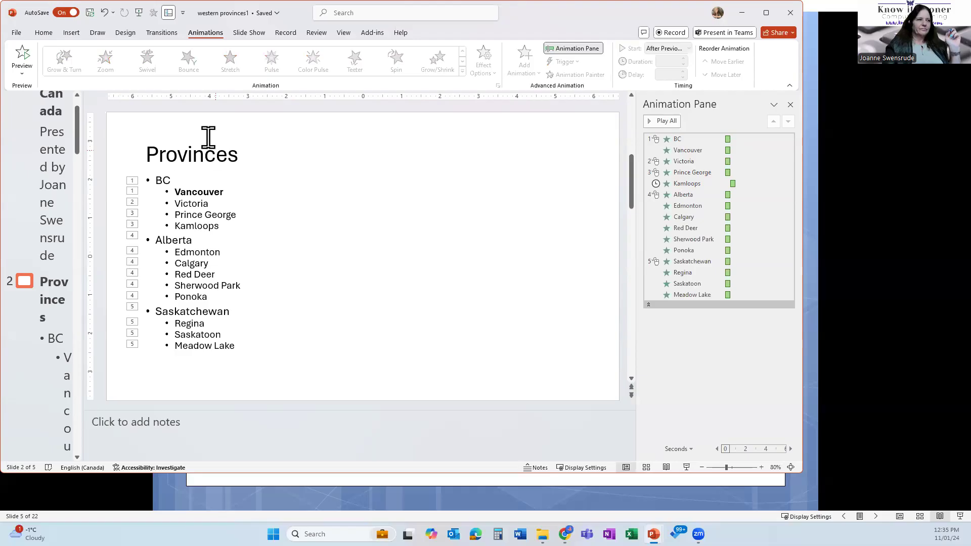
Search the stock icons for "boat" and insert the solid cruise ship icon on the Provinces slide
{"action": "left_click", "coordinate": [77, 32]}
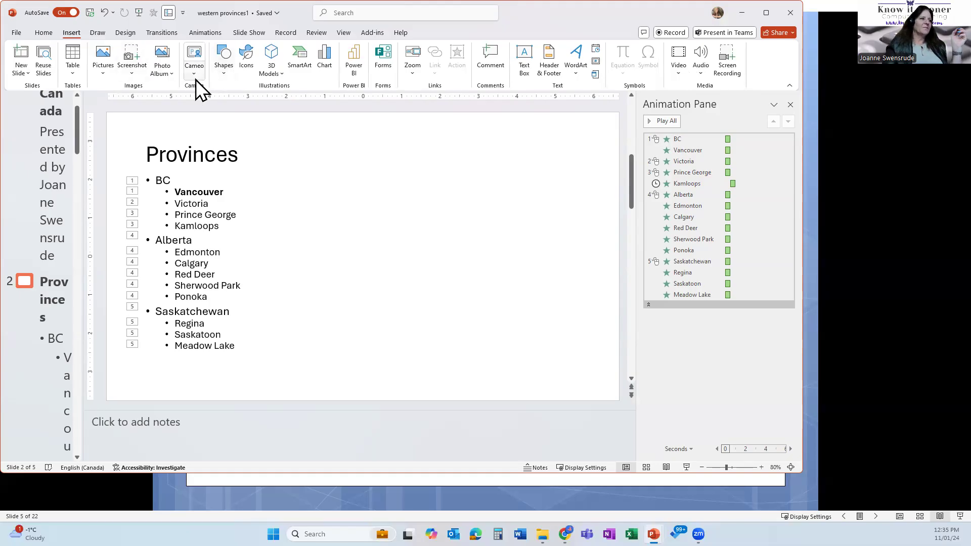
{"action": "left_click", "coordinate": [247, 62]}
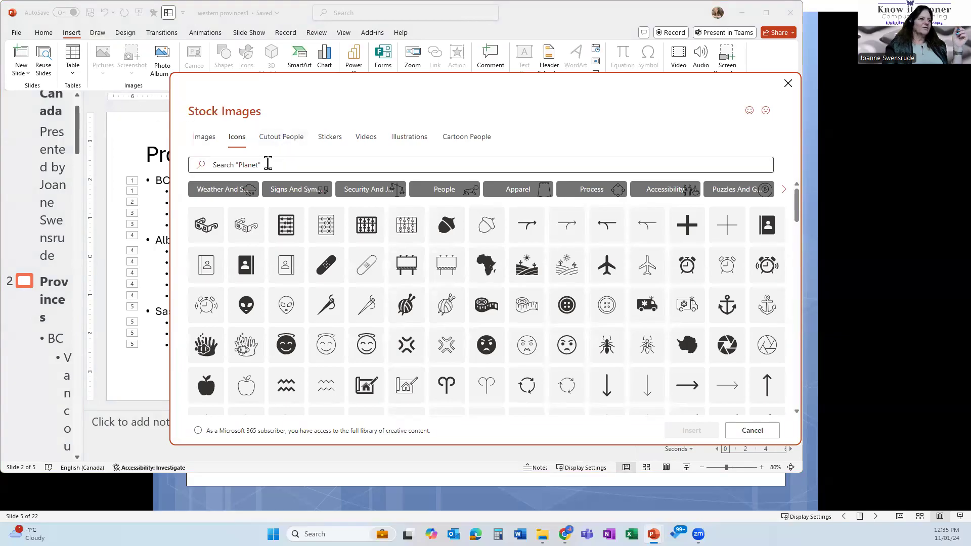
{"action": "left_click", "coordinate": [229, 138]}
{"action": "left_click", "coordinate": [254, 164]}
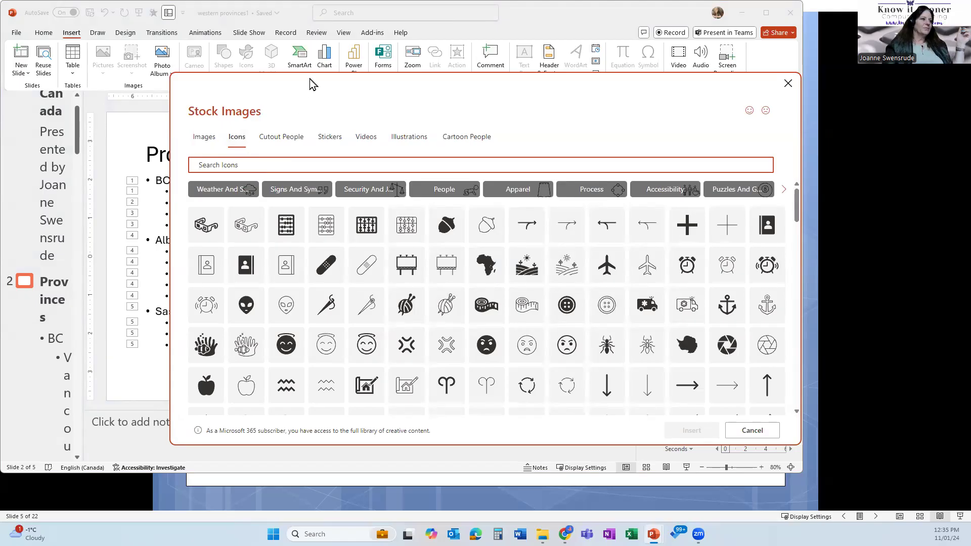
{"action": "left_click_drag", "start_coordinate": [312, 84], "coordinate": [389, 50]}
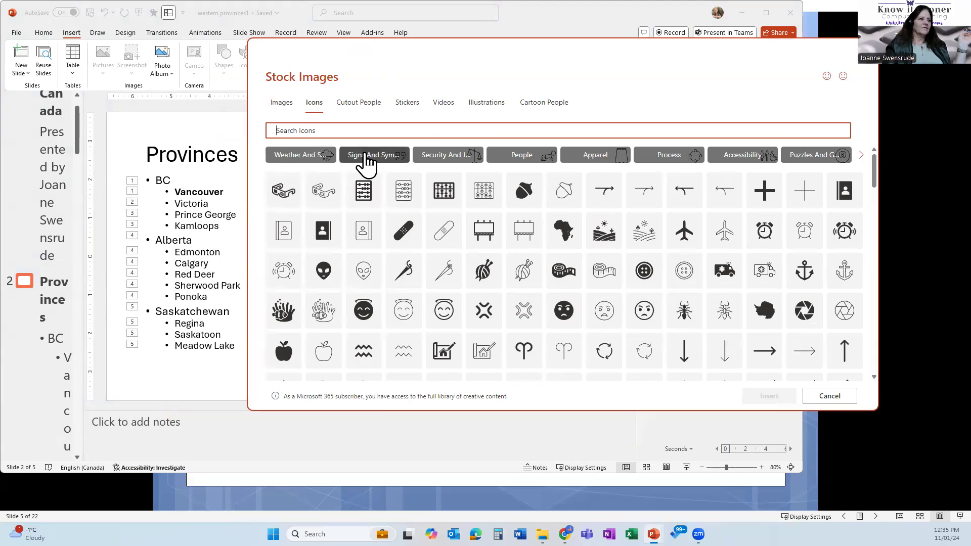
{"action": "type", "text": "boat"}
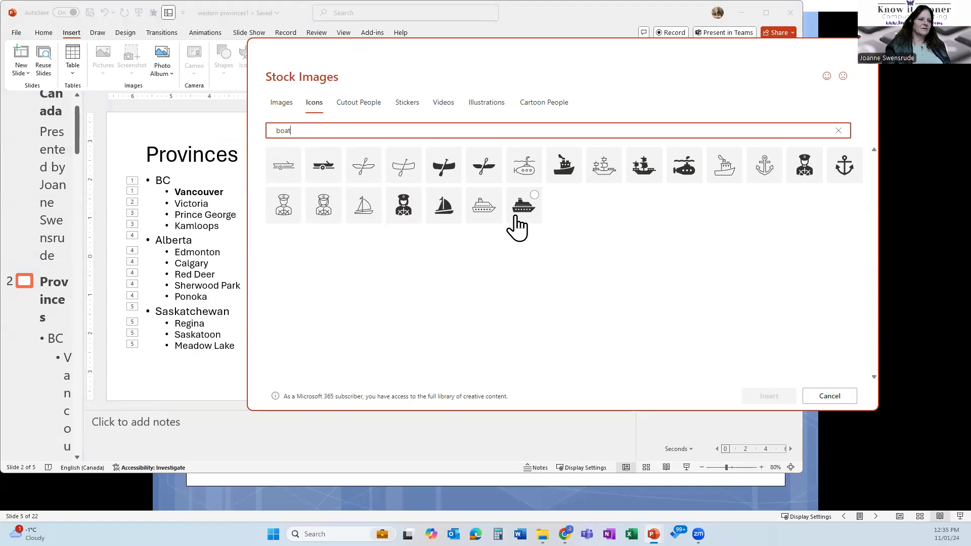
{"action": "left_click", "coordinate": [515, 214]}
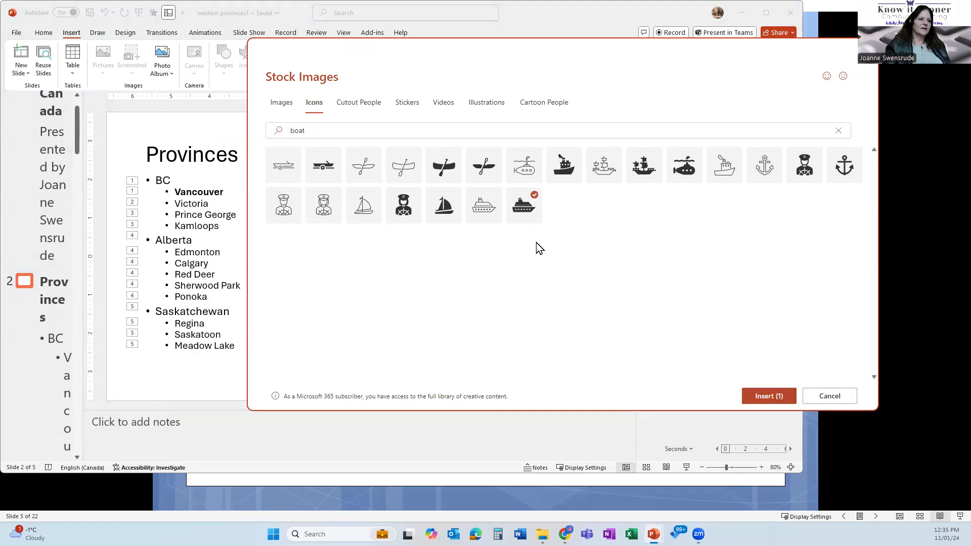
{"action": "left_click", "coordinate": [776, 401]}
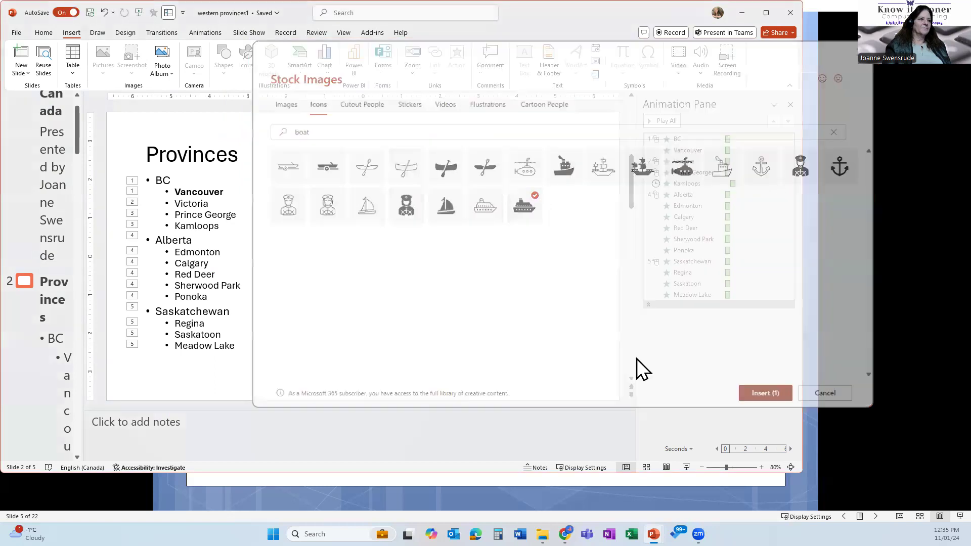
{"action": "left_click", "coordinate": [487, 317]}
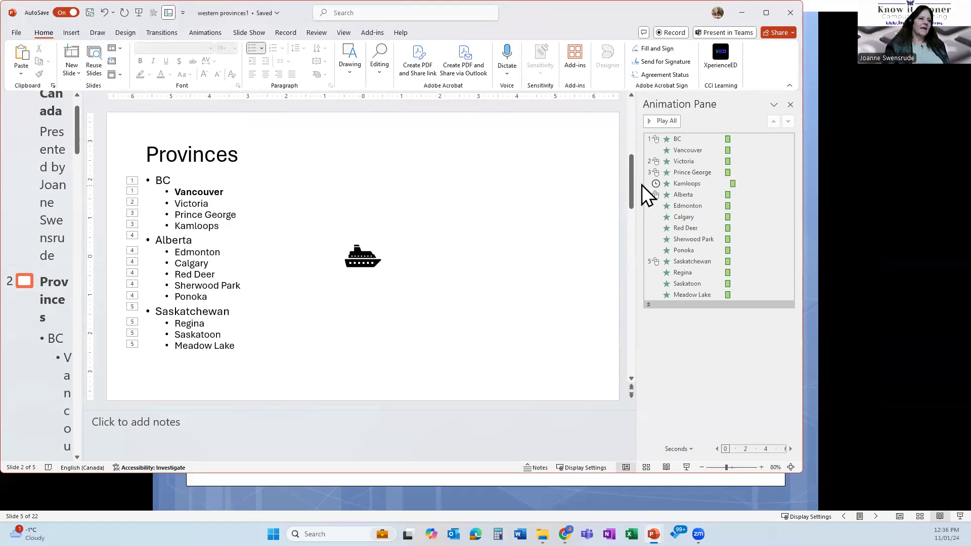
Close the Animation Pane and display it again for the Provinces slide
{"action": "left_click", "coordinate": [790, 104]}
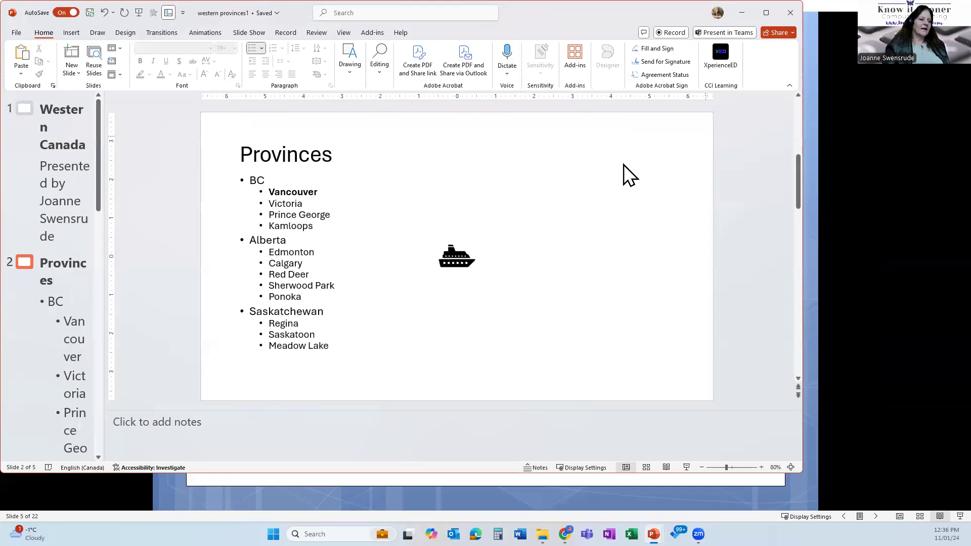
{"action": "left_click", "coordinate": [450, 184]}
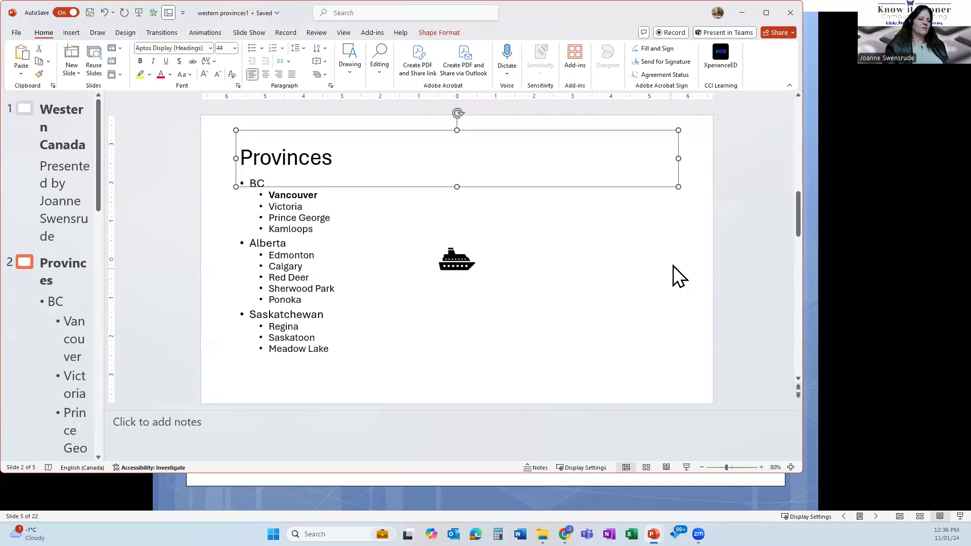
{"action": "left_click", "coordinate": [705, 266]}
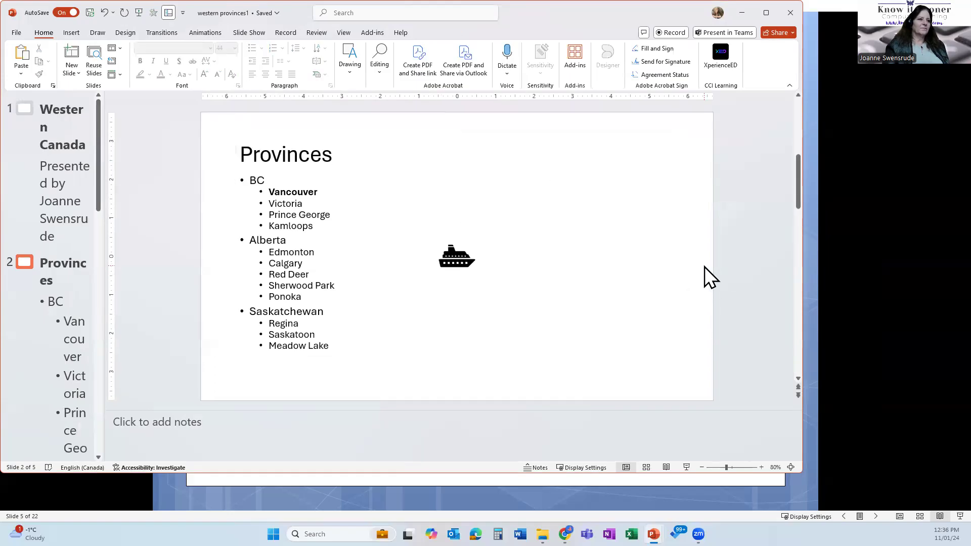
{"action": "left_click", "coordinate": [204, 34]}
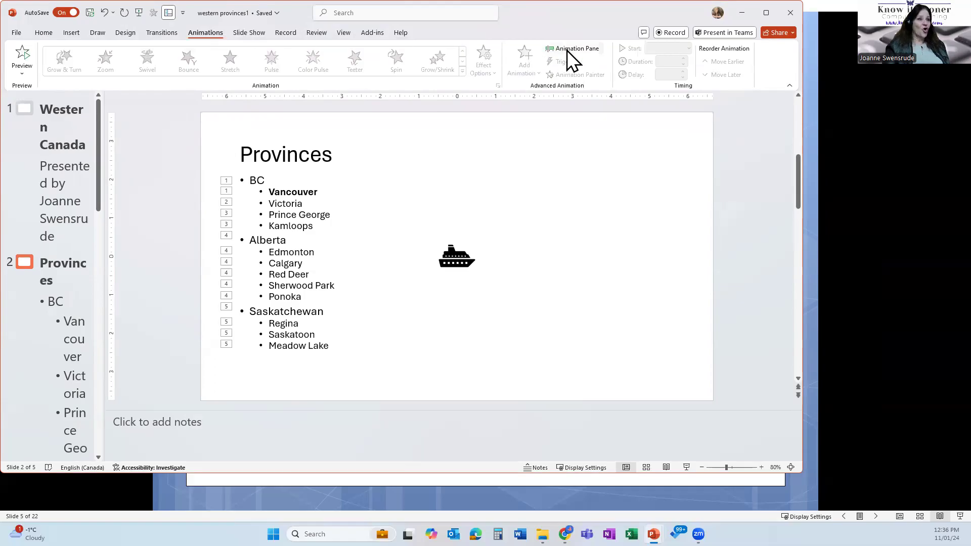
{"action": "left_click", "coordinate": [566, 50]}
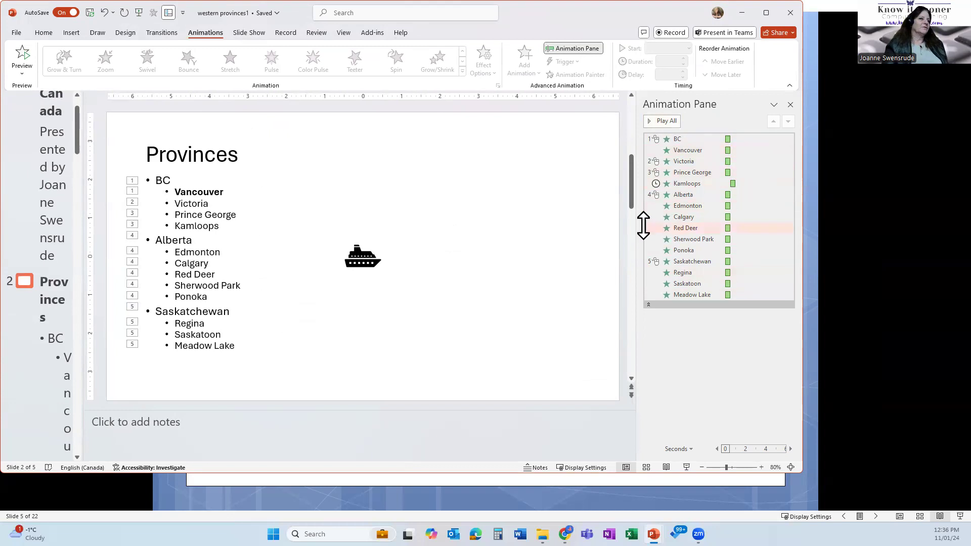
Play the Provinces slide in Reading View to check how the unanimated ship icon appears, and exit
{"action": "left_click", "coordinate": [362, 260]}
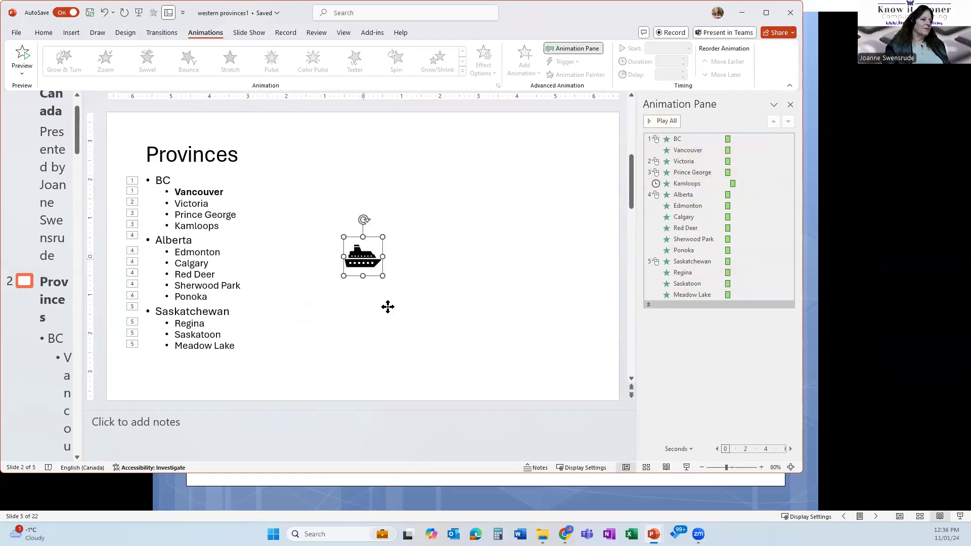
{"action": "left_click", "coordinate": [445, 371]}
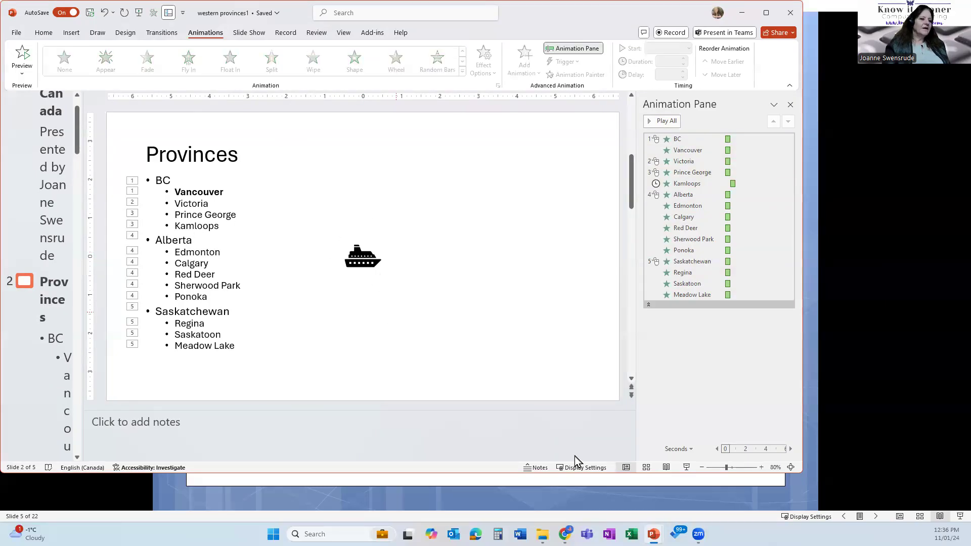
{"action": "left_click", "coordinate": [666, 468]}
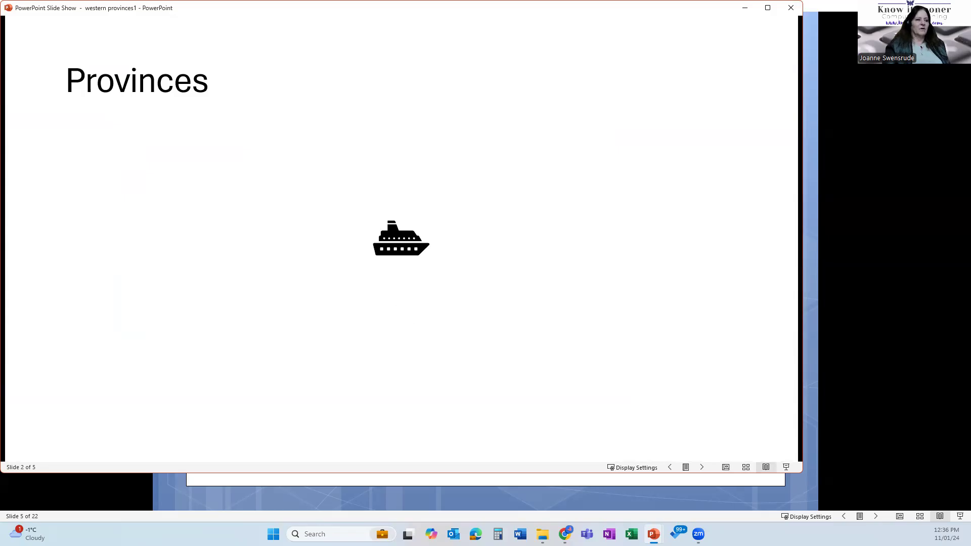
{"action": "key", "text": "Escape"}
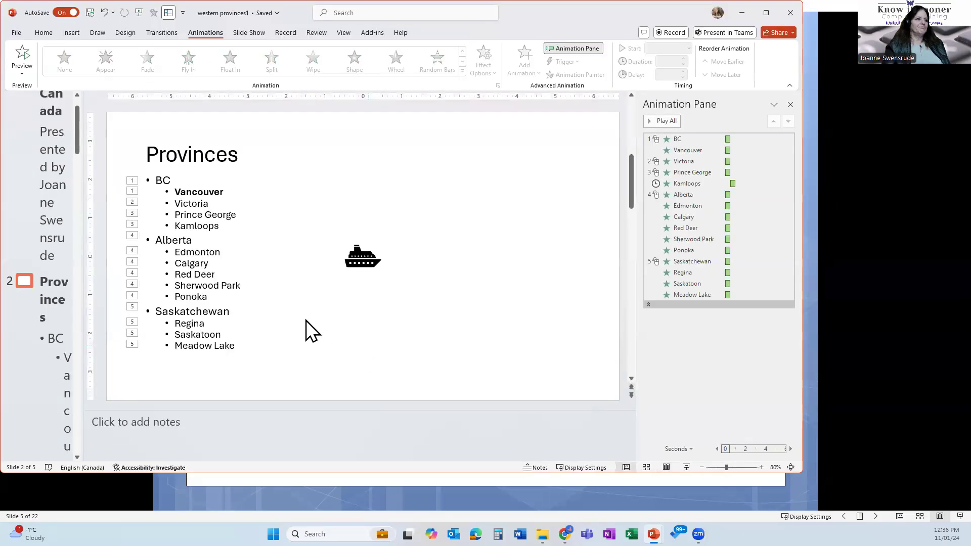
Enlarge the ship icon to roughly double its size and place it in the upper right area of the Provinces slide
{"action": "left_click", "coordinate": [356, 250]}
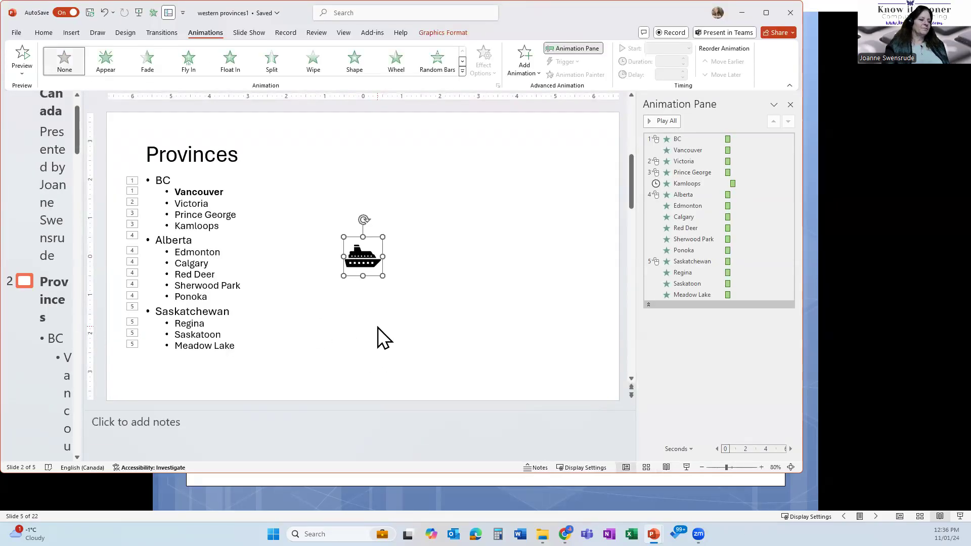
{"action": "left_click", "coordinate": [372, 279]}
{"action": "left_click", "coordinate": [374, 256]}
{"action": "left_click_drag", "start_coordinate": [374, 256], "coordinate": [432, 239]}
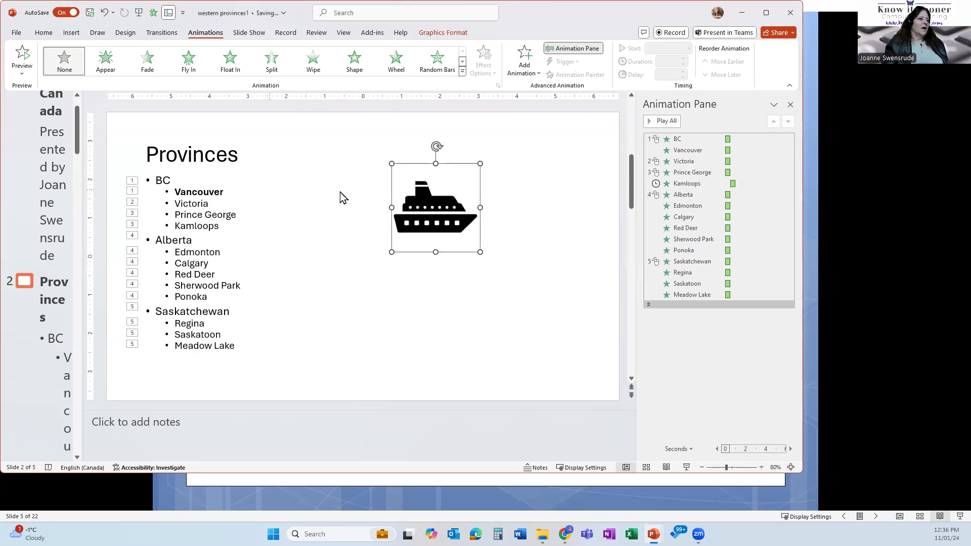
Add a Fly In entrance effect to the ship icon
{"action": "left_click", "coordinate": [529, 62]}
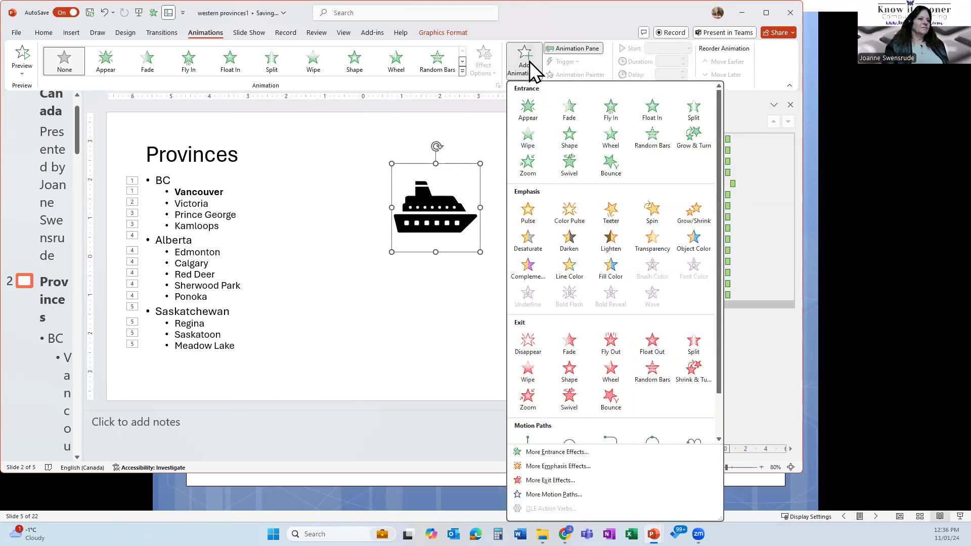
{"action": "left_click", "coordinate": [562, 452]}
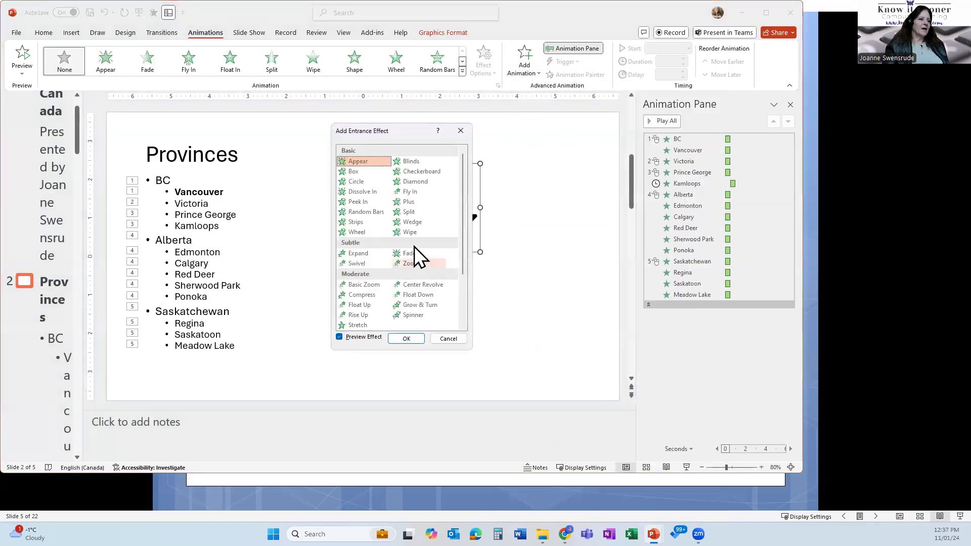
{"action": "left_click", "coordinate": [407, 192]}
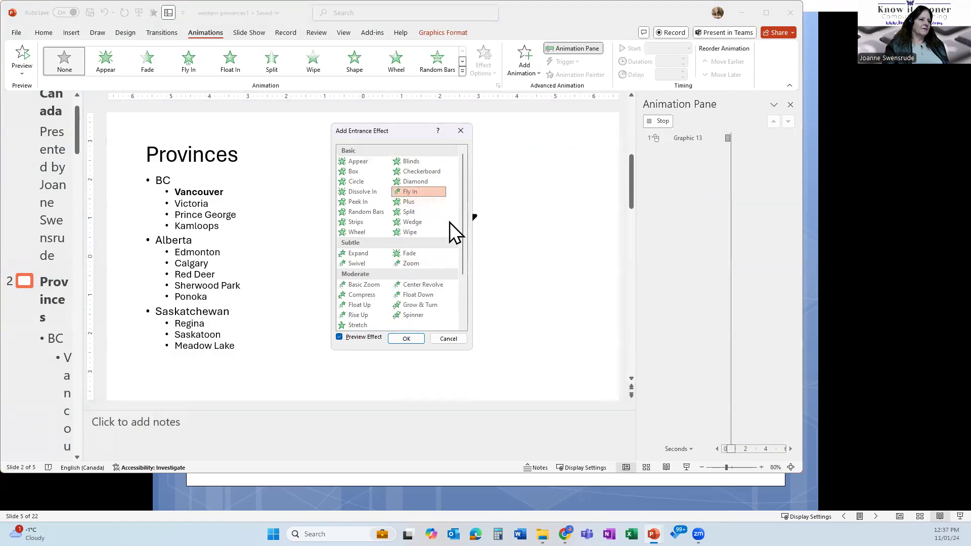
{"action": "left_click", "coordinate": [420, 338]}
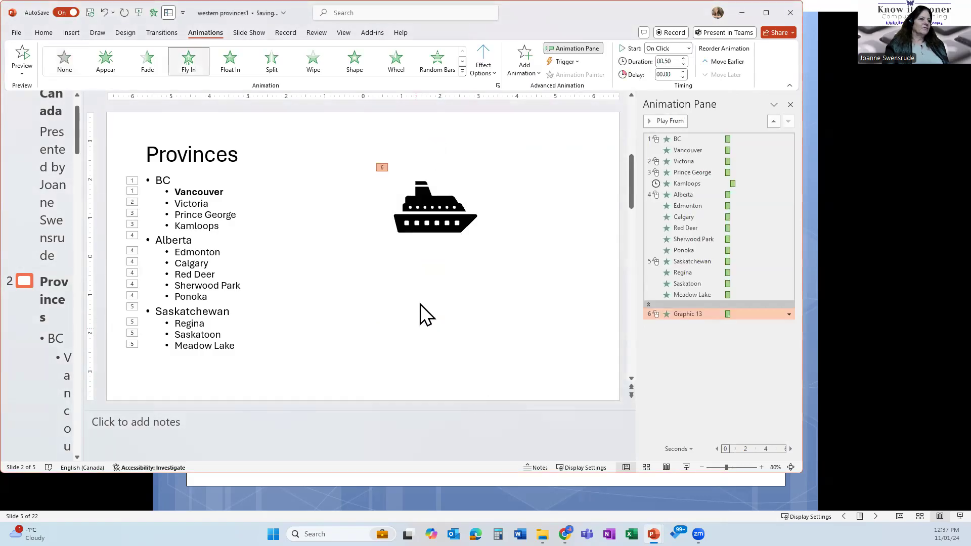
Examine the ship's animation options and compare the ship, bullet text and Calgary entries with their numbered markers on the slide
{"action": "left_click", "coordinate": [417, 222]}
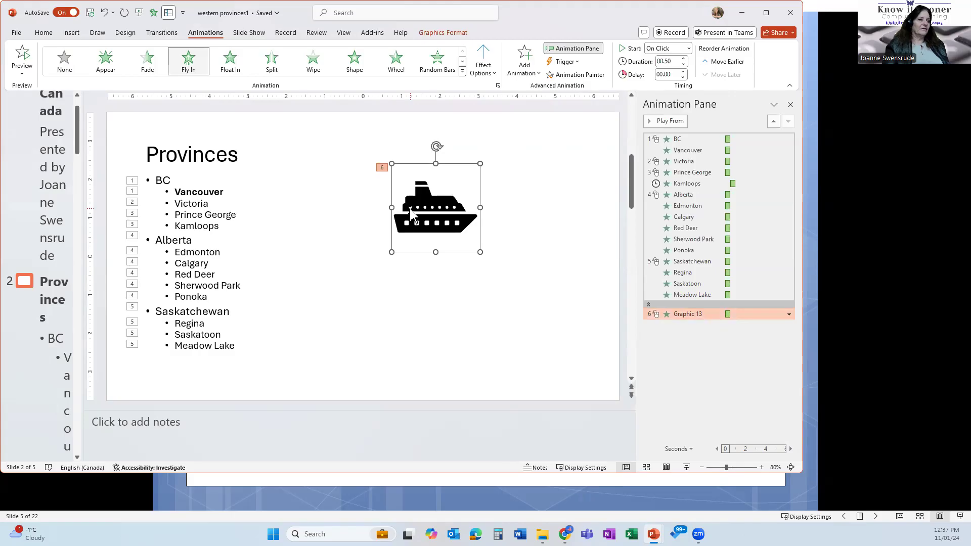
{"action": "left_click", "coordinate": [789, 314]}
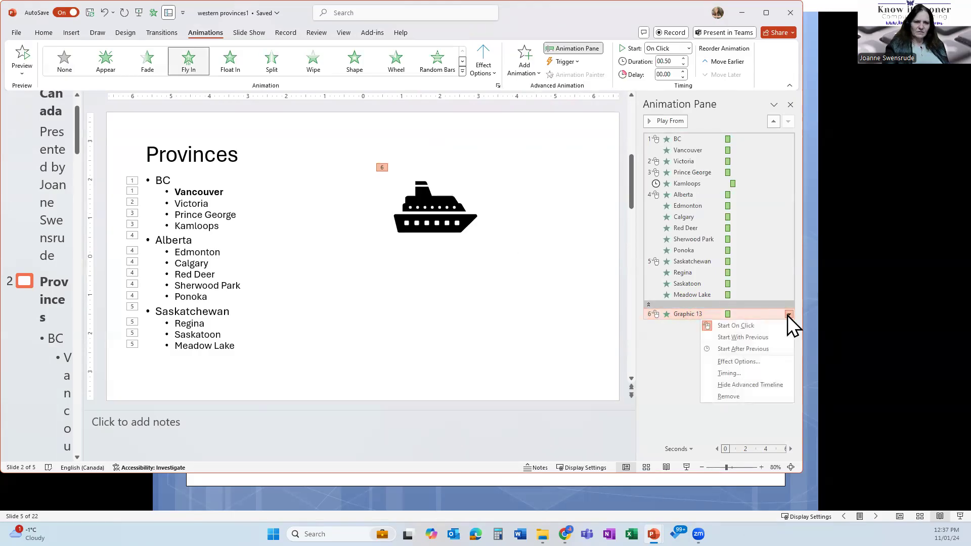
{"action": "left_click", "coordinate": [787, 315]}
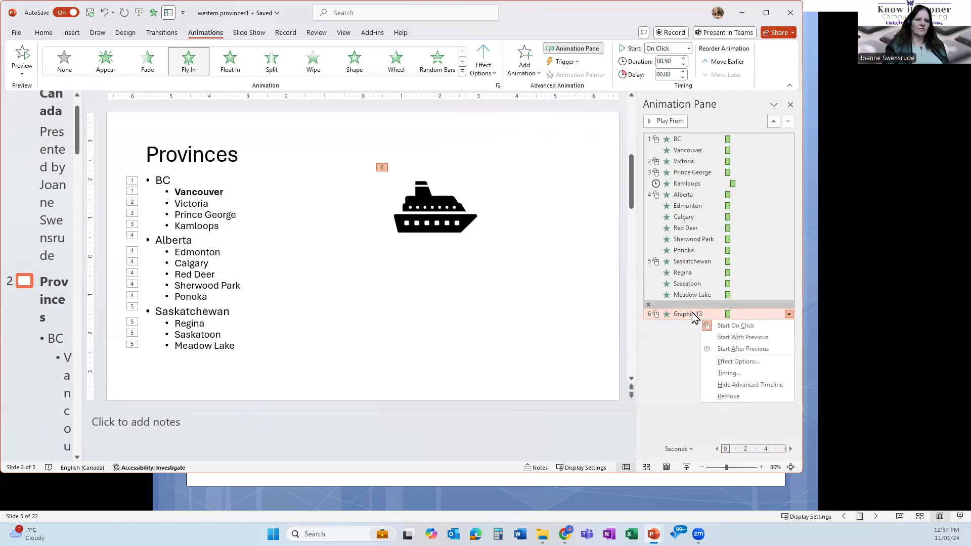
{"action": "left_click", "coordinate": [438, 244]}
{"action": "left_click", "coordinate": [415, 212]}
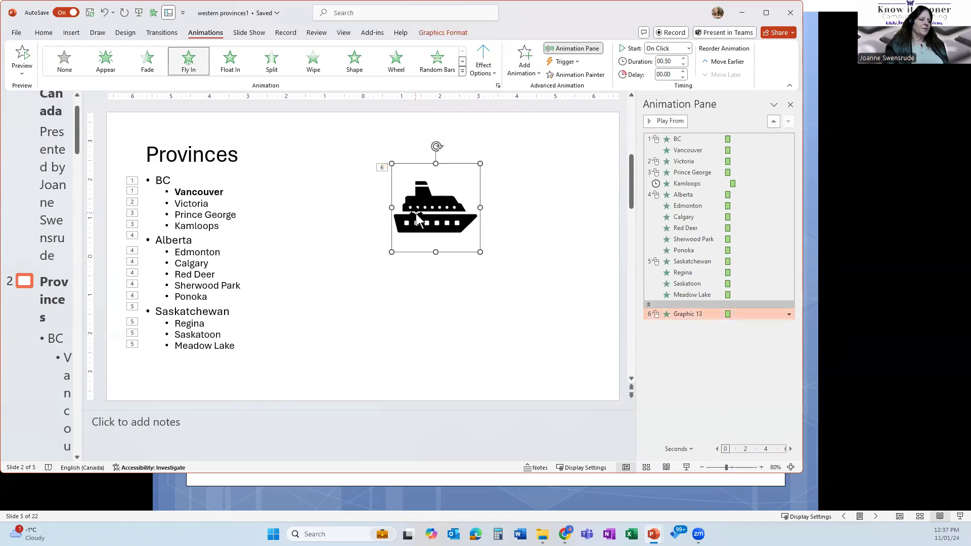
{"action": "left_click", "coordinate": [195, 226]}
{"action": "key", "text": "Escape"}
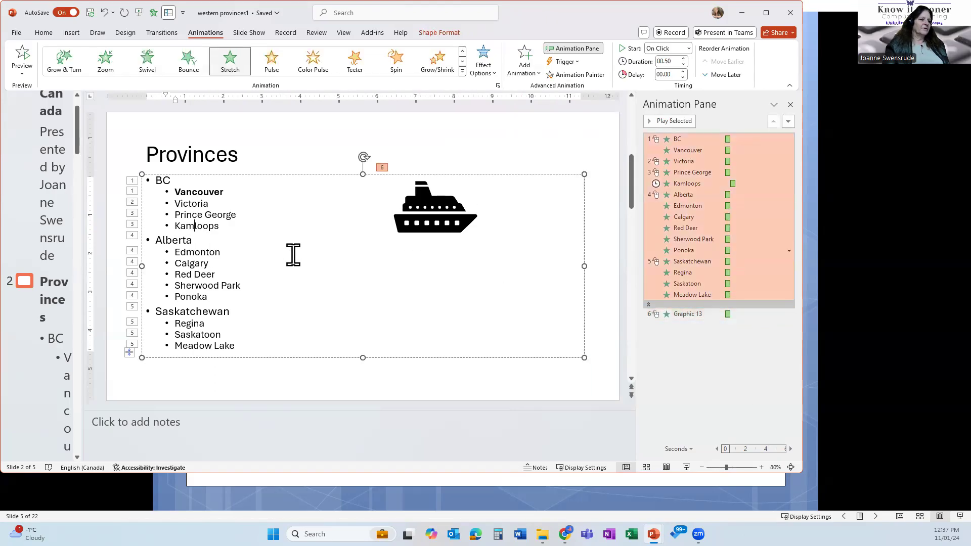
{"action": "left_click", "coordinate": [689, 314]}
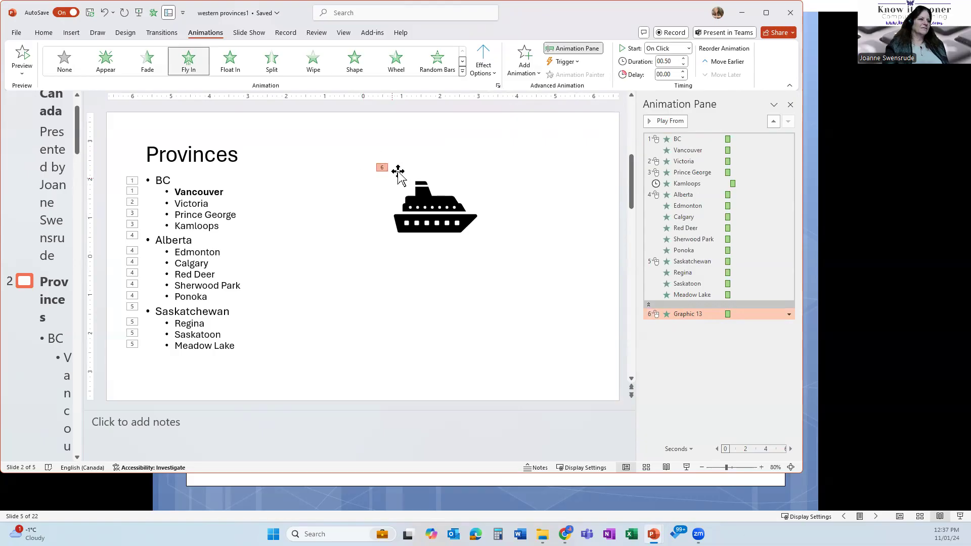
{"action": "left_click", "coordinate": [674, 218]}
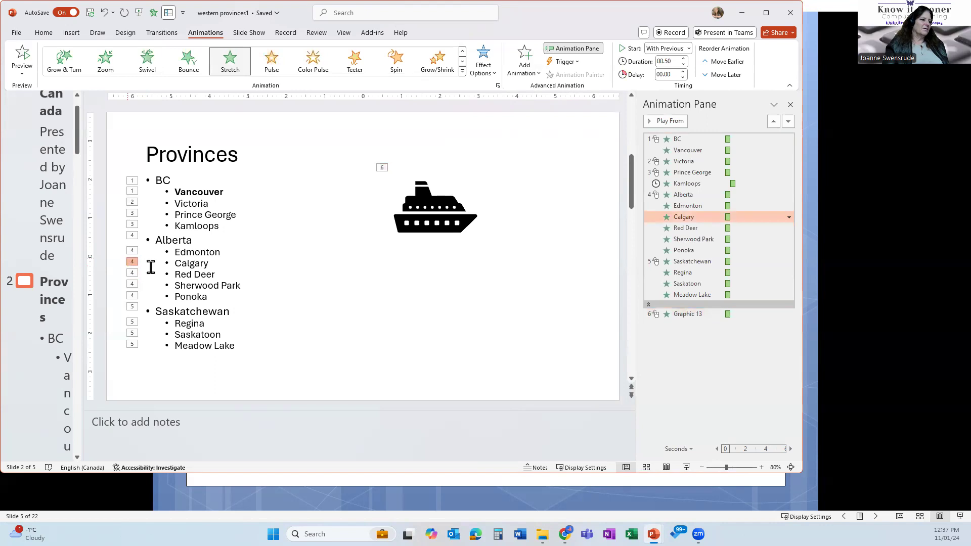
{"action": "left_click", "coordinate": [430, 210]}
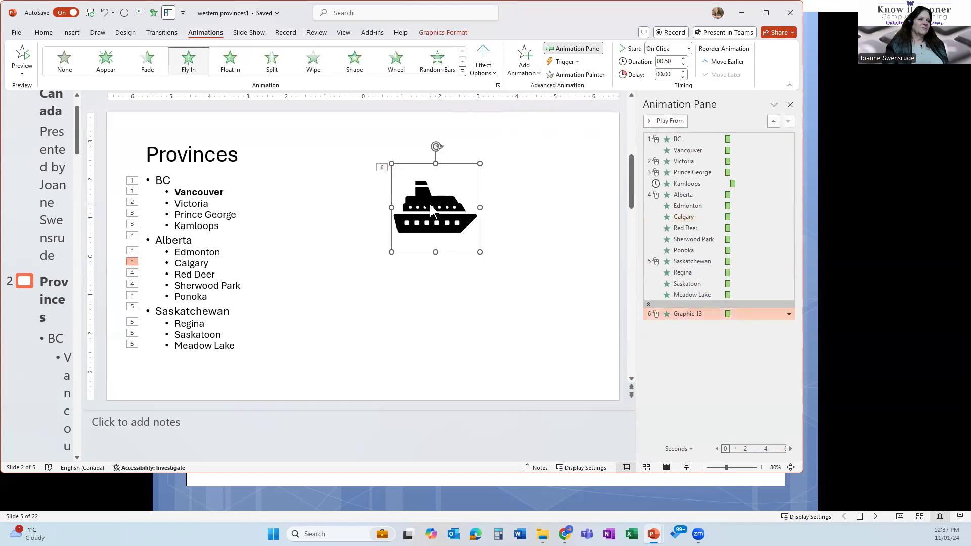
Play the Provinces slide in Reading View through to the ship's entrance, and exit
{"action": "left_click", "coordinate": [667, 467]}
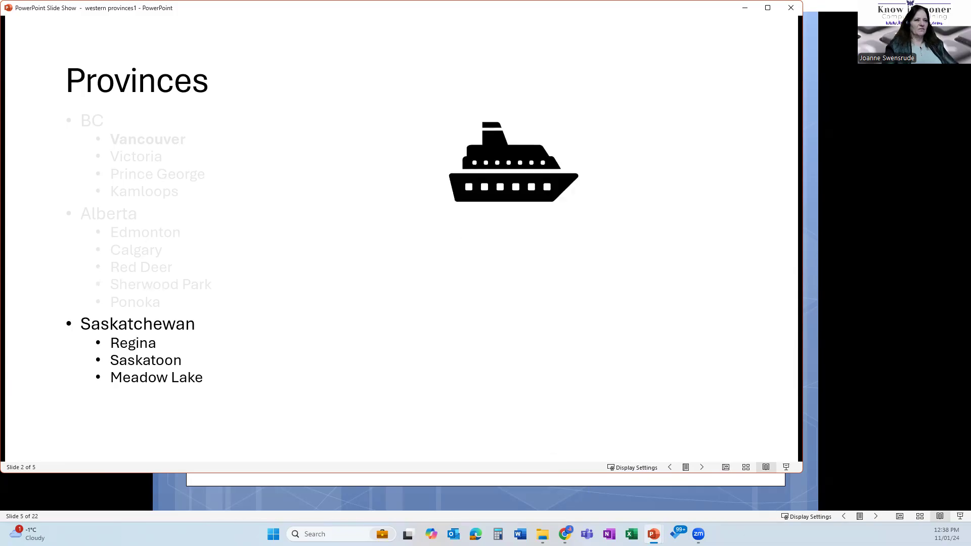
{"action": "key", "text": "Escape"}
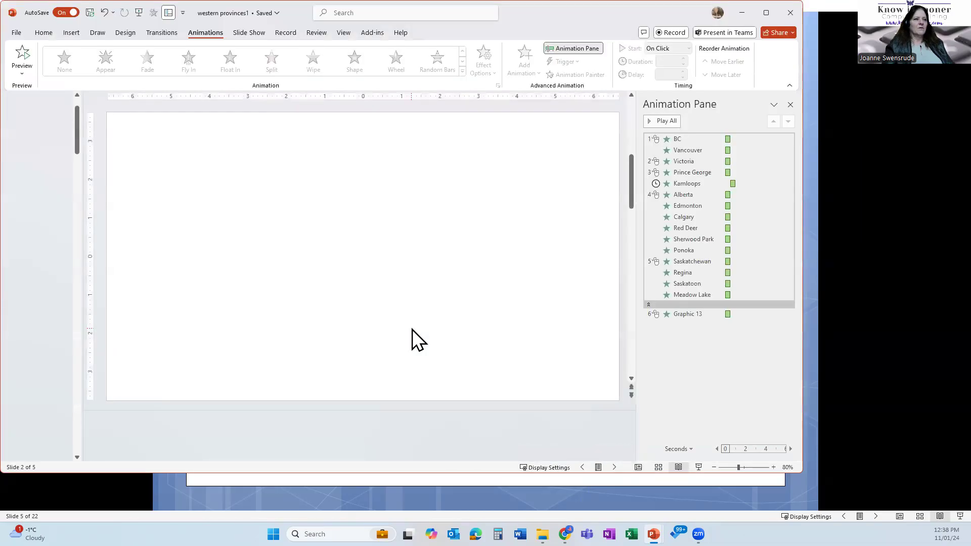
Set the ship's Fly In direction to From Left, move the ship to the slide's right edge, and preview the animation
{"action": "left_click", "coordinate": [412, 230]}
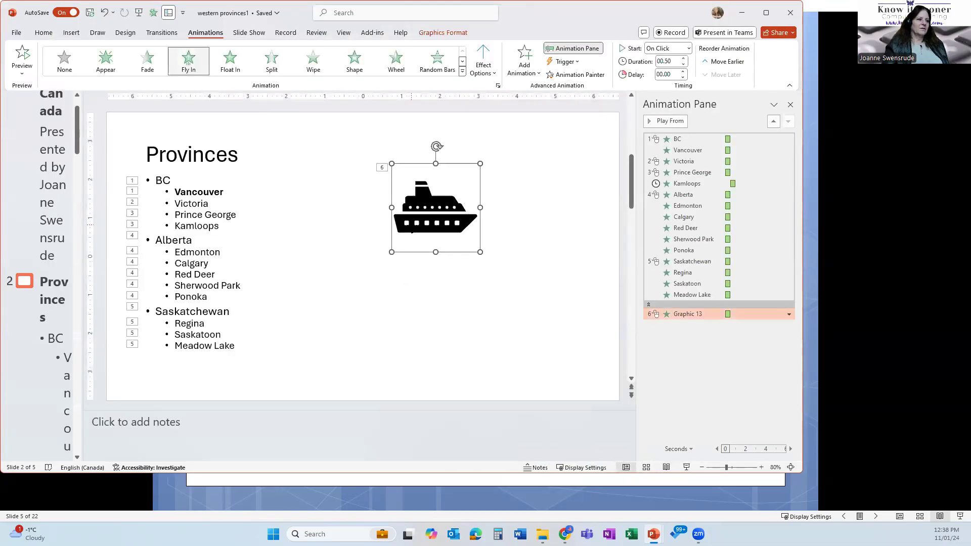
{"action": "left_click", "coordinate": [478, 71]}
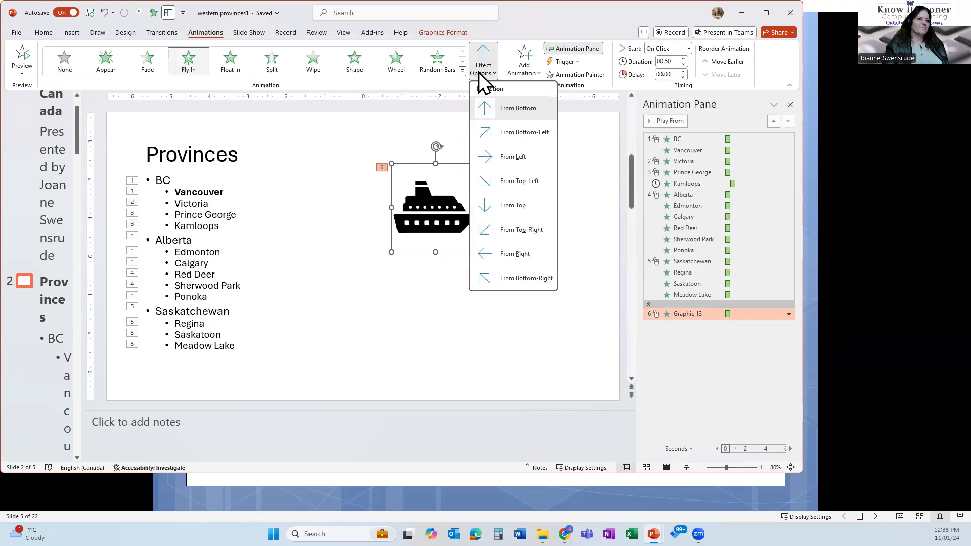
{"action": "left_click", "coordinate": [493, 159]}
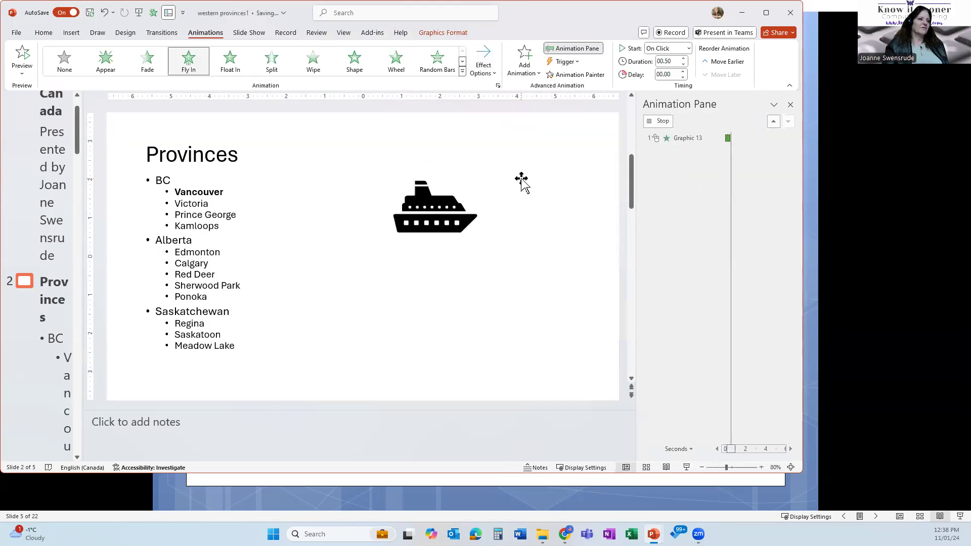
{"action": "left_click_drag", "start_coordinate": [453, 212], "coordinate": [535, 228]}
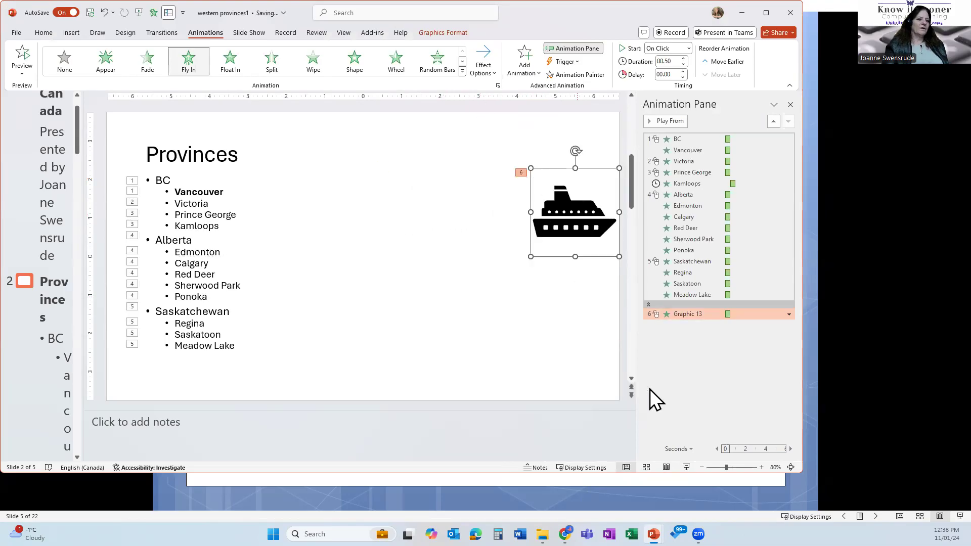
{"action": "left_click", "coordinate": [20, 55]}
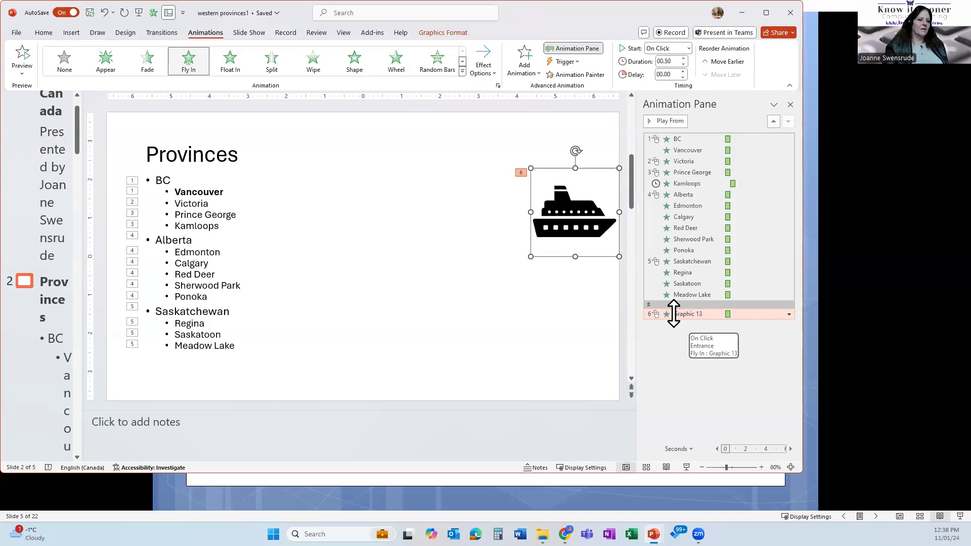
Move the ship's animation directly after Vancouver in the sequence and set it to start After Previous
{"action": "left_click_drag", "start_coordinate": [673, 314], "coordinate": [689, 157]}
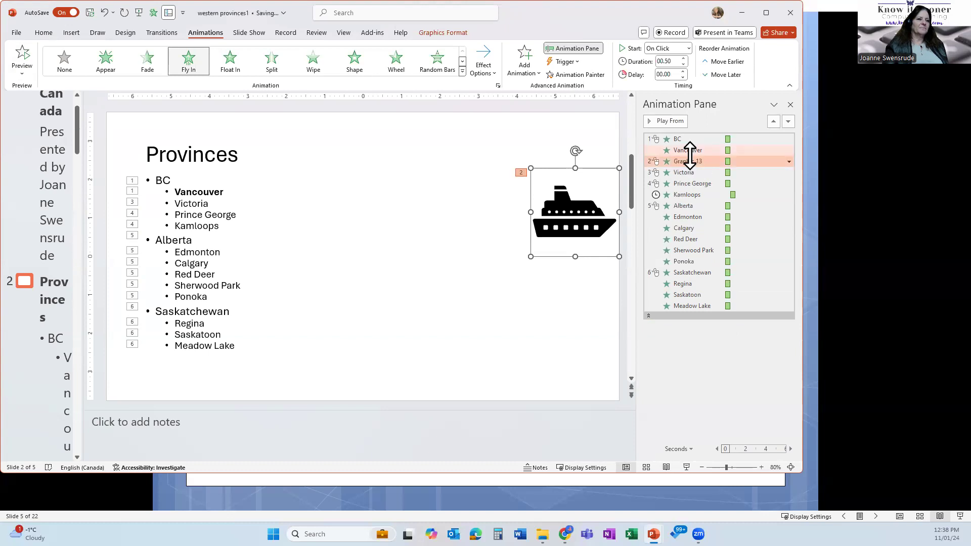
{"action": "left_click", "coordinate": [687, 48]}
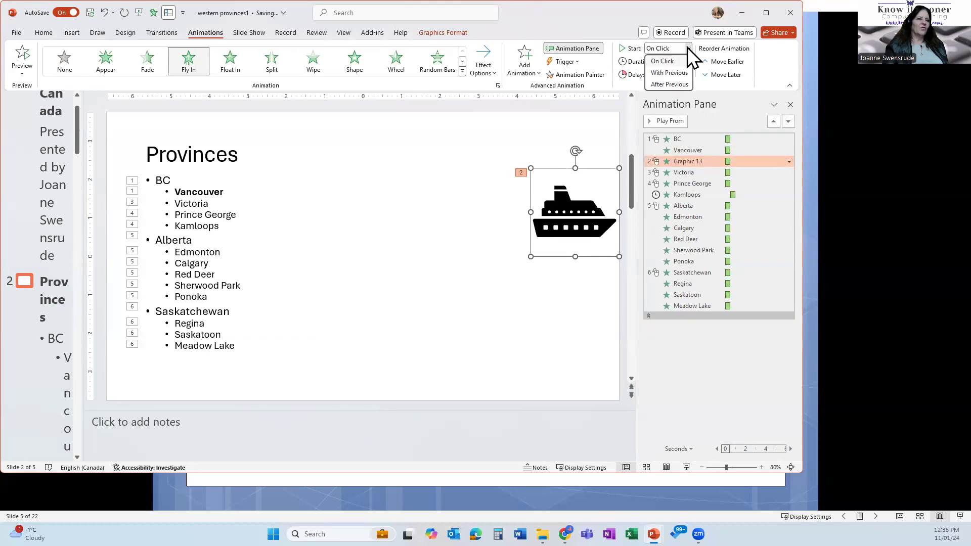
{"action": "left_click", "coordinate": [677, 84]}
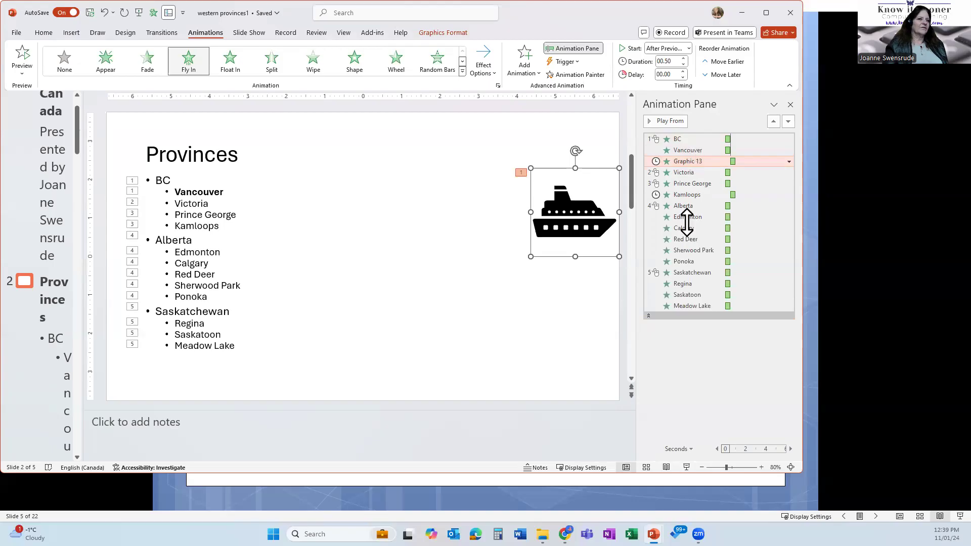
Play the Provinces slide in Reading View to check the ship's After Previous entrance, and exit
{"action": "left_click", "coordinate": [666, 467]}
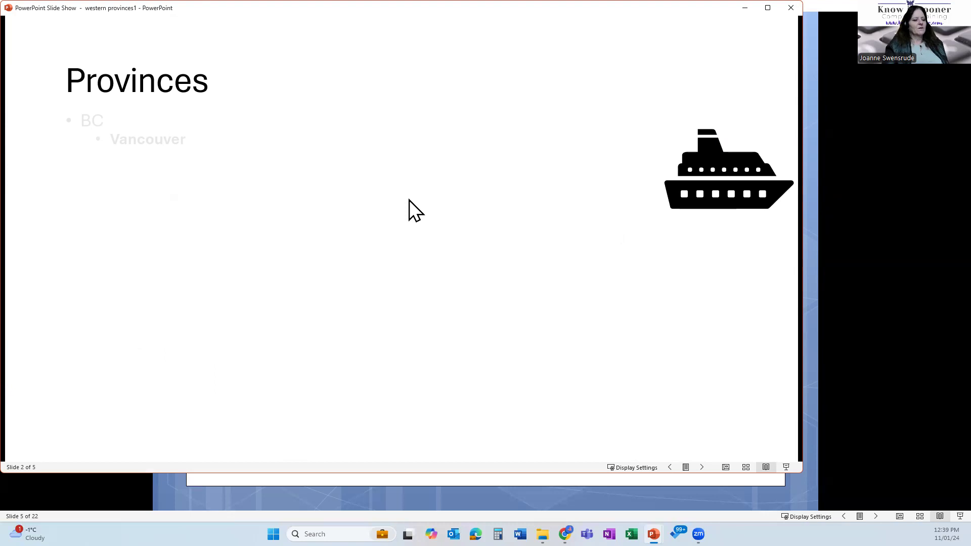
{"action": "key", "text": "Escape"}
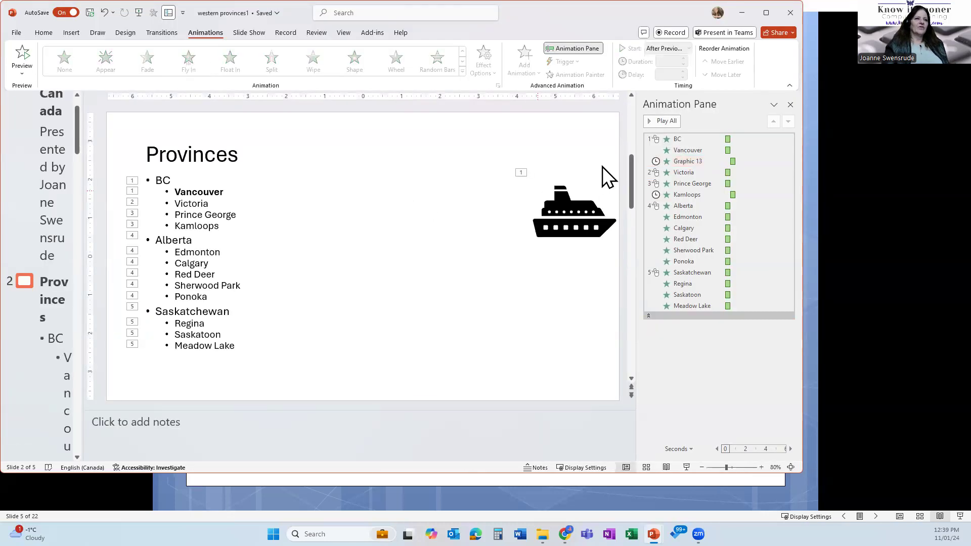
Set the ship's animation to start With Previous, so it flies in together with BC and Vancouver
{"action": "left_click", "coordinate": [696, 162]}
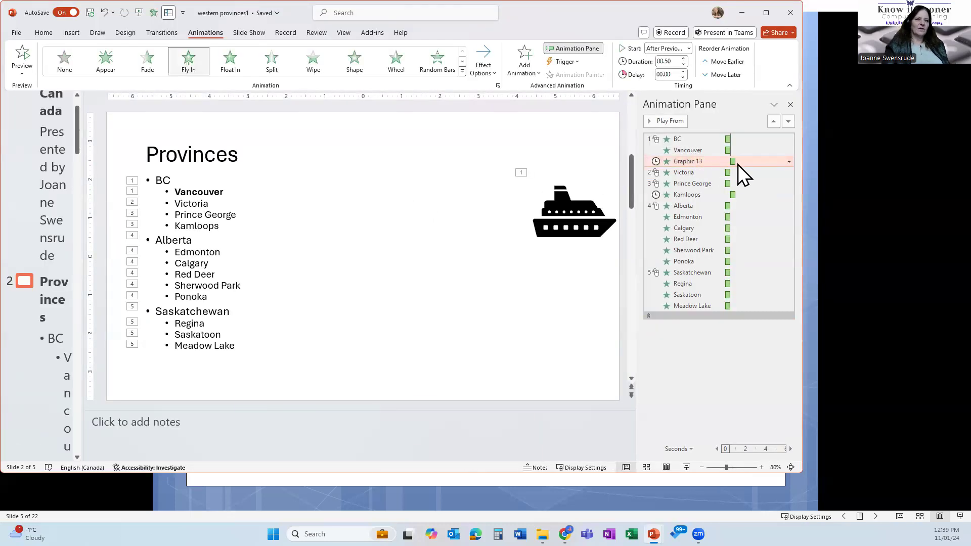
{"action": "left_click", "coordinate": [688, 48]}
{"action": "left_click", "coordinate": [687, 72]}
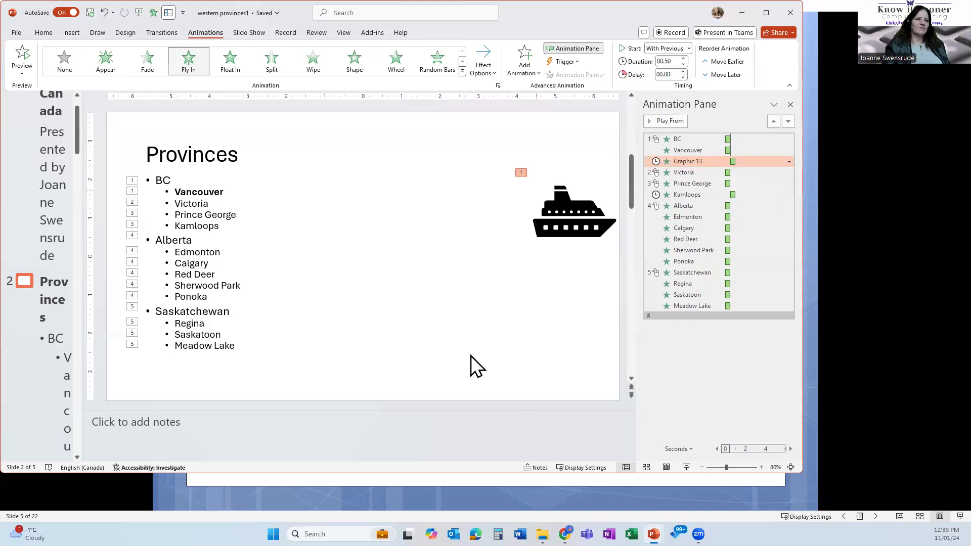
Play the Provinces slide in Reading View through the BC cities to check the ship's With Previous timing, and exit
{"action": "left_click", "coordinate": [628, 468]}
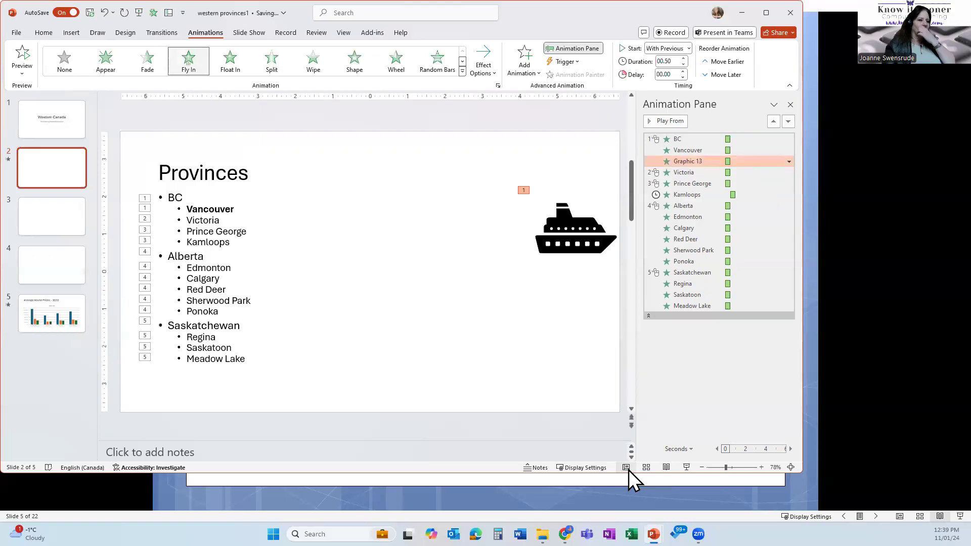
{"action": "left_click", "coordinate": [667, 467]}
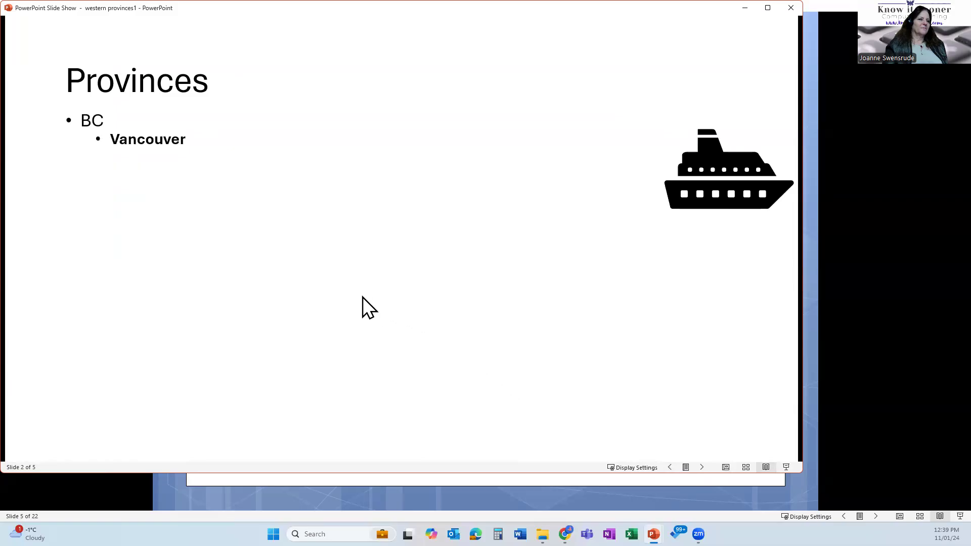
{"action": "left_click", "coordinate": [324, 290]}
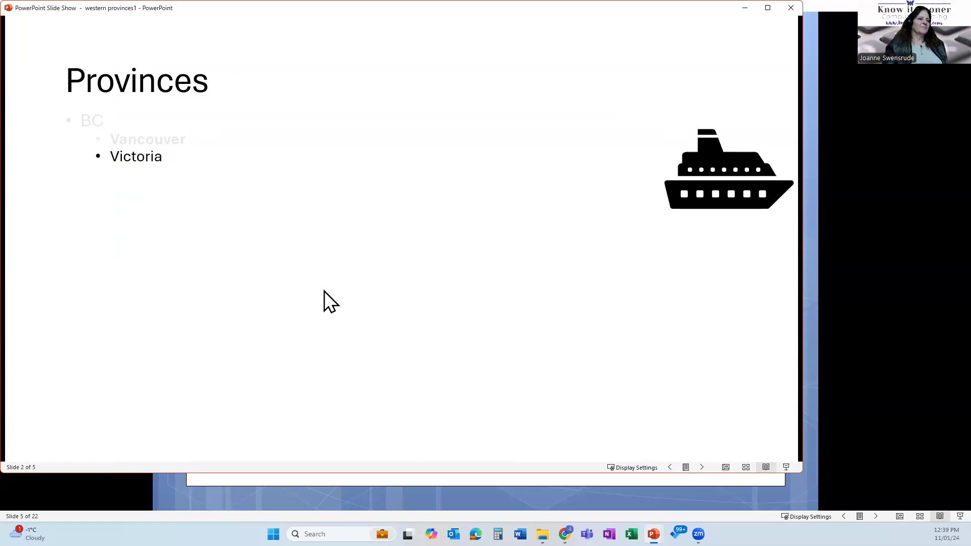
{"action": "left_click", "coordinate": [324, 291]}
{"action": "left_click", "coordinate": [324, 291]}
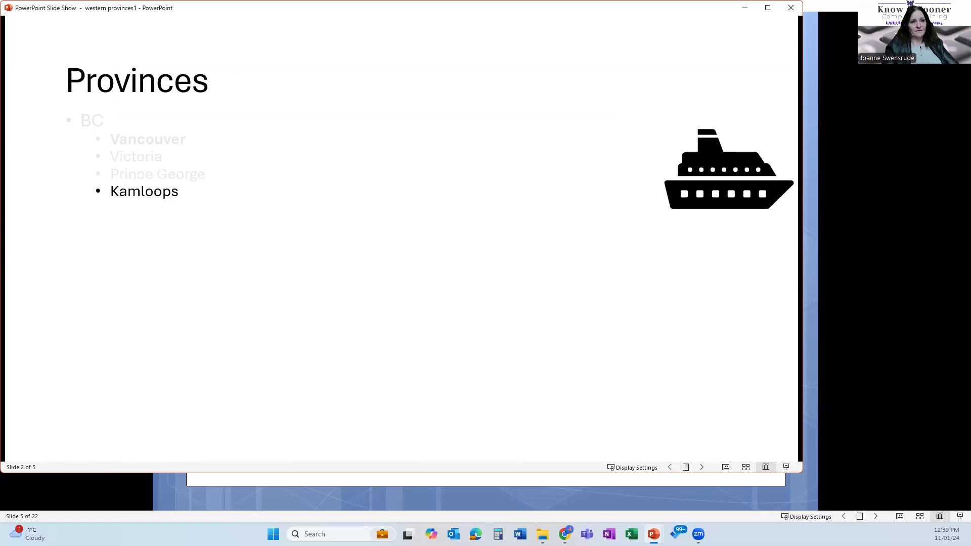
{"action": "key", "text": "Escape"}
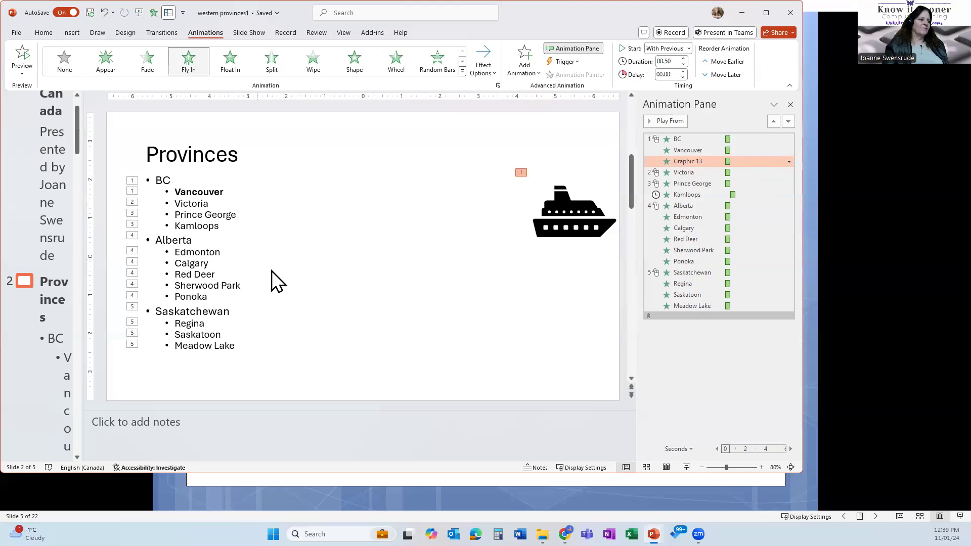
Search the stock icons for "oil" and insert the solid oil pumpjack icon on the Provinces slide
{"action": "left_click", "coordinate": [71, 34]}
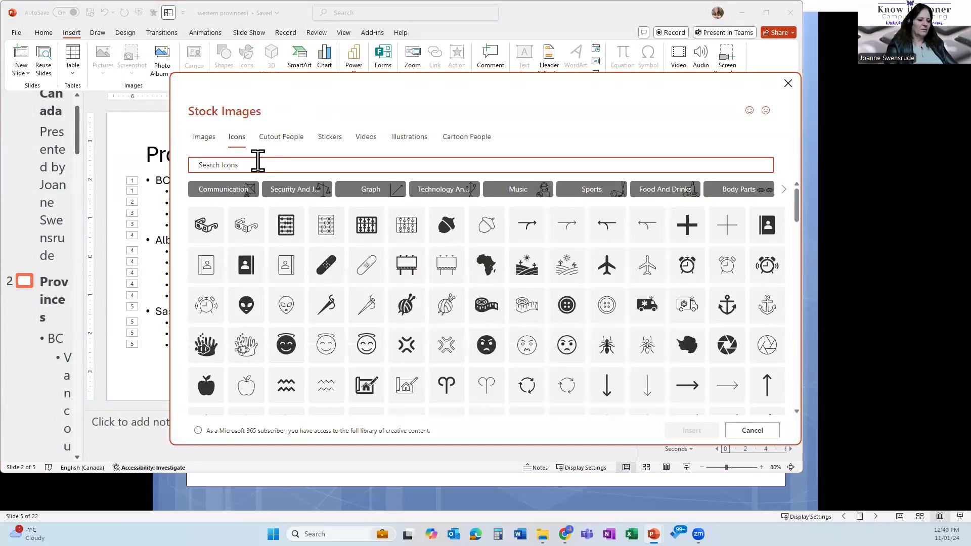
{"action": "type", "text": "oil"}
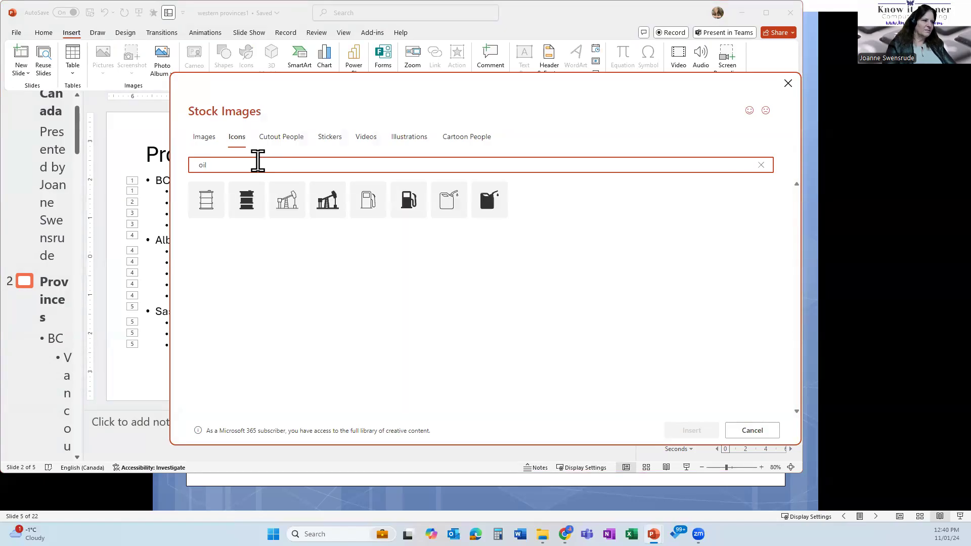
{"action": "left_click", "coordinate": [335, 203]}
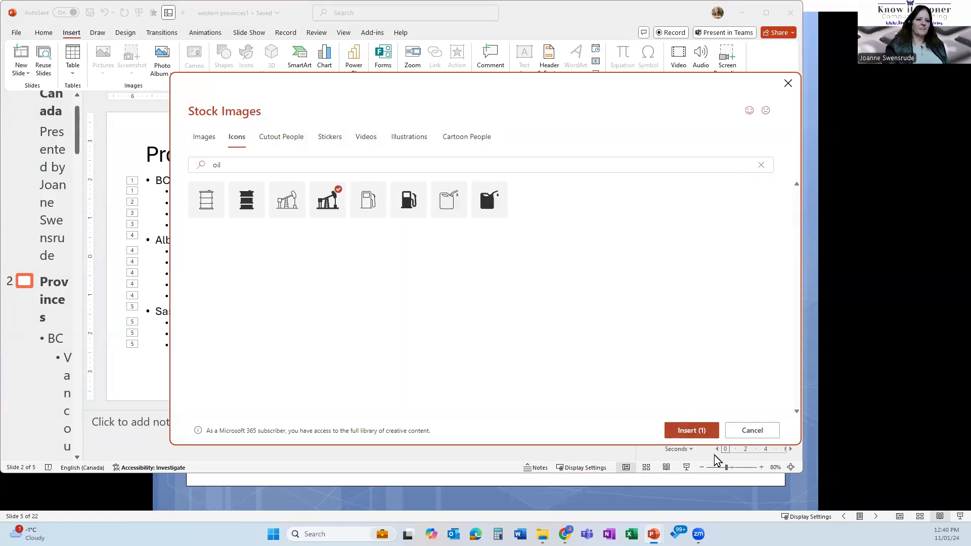
{"action": "left_click", "coordinate": [694, 431]}
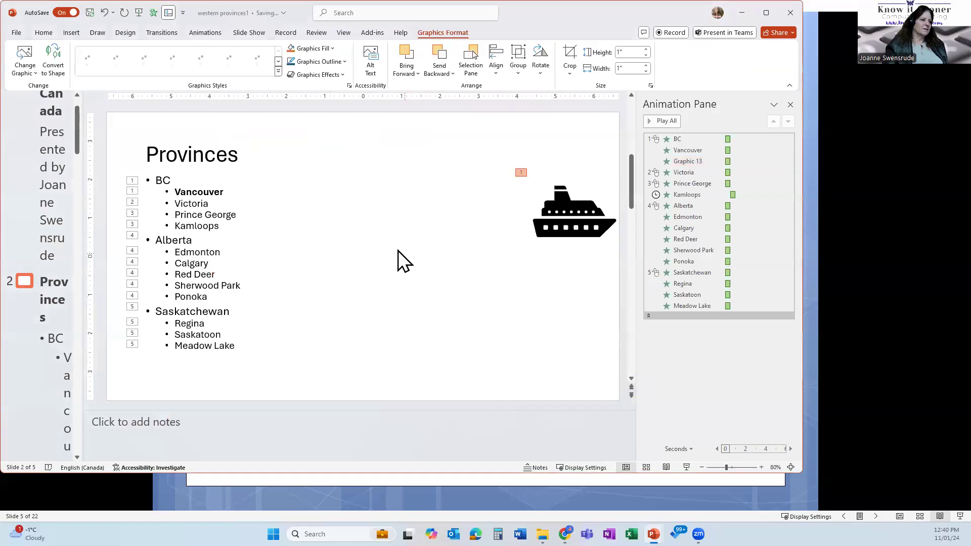
Enlarge the oil pumpjack icon to about 1.68 inches square and place it to the right of the Alberta cities
{"action": "left_click_drag", "start_coordinate": [365, 255], "coordinate": [388, 311]}
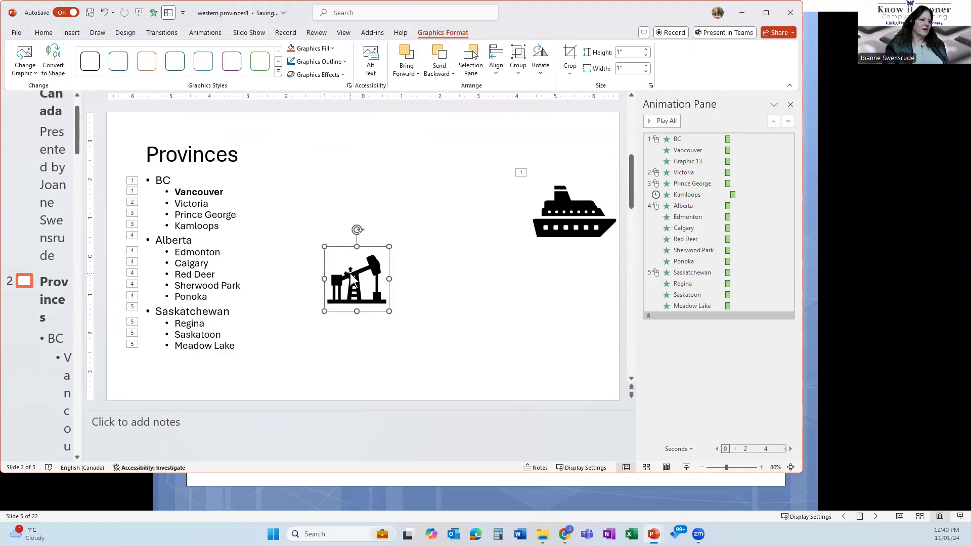
{"action": "left_click_drag", "start_coordinate": [353, 268], "coordinate": [407, 261]}
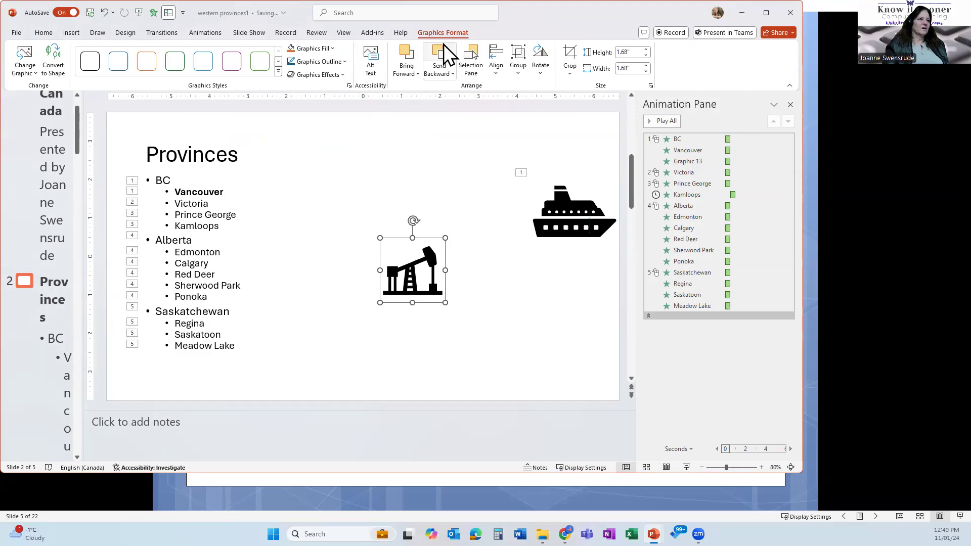
Preview the Fade and Swivel entrance effects on the oil pumpjack icon, and apply the Zoom entrance
{"action": "left_click", "coordinate": [216, 32]}
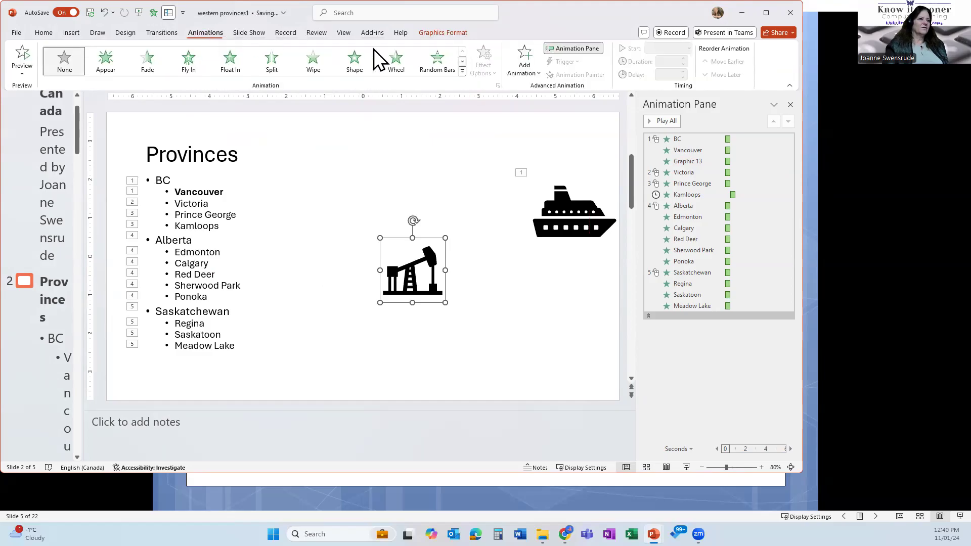
{"action": "left_click", "coordinate": [526, 65]}
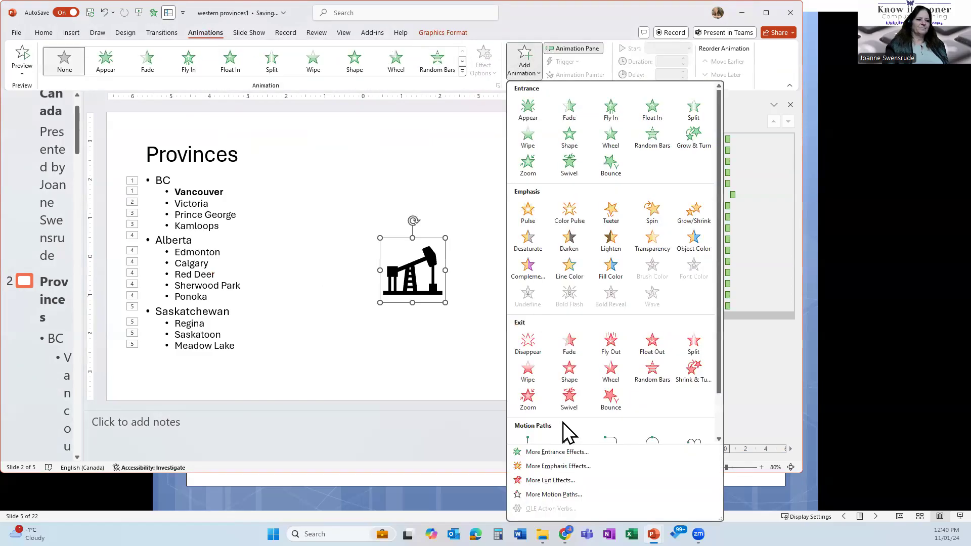
{"action": "left_click", "coordinate": [579, 448]}
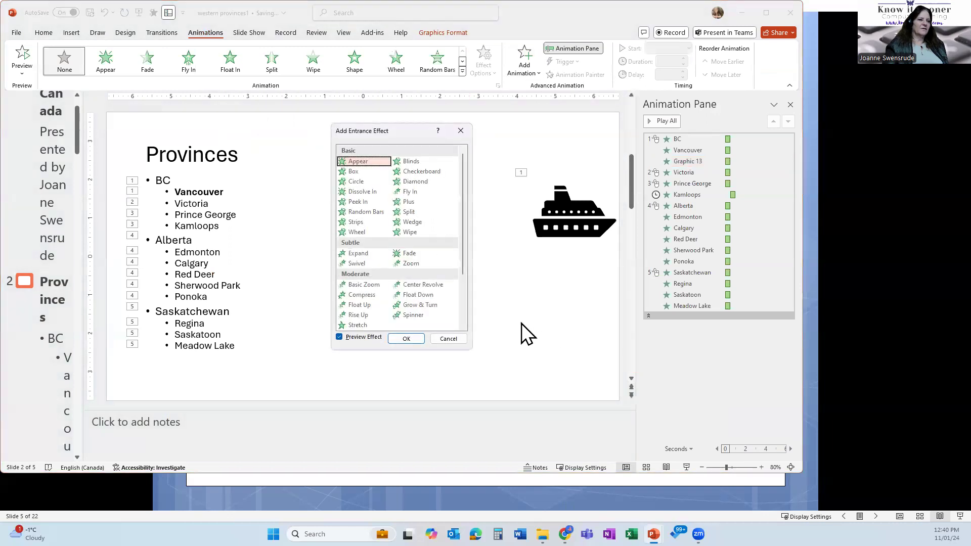
{"action": "left_click", "coordinate": [417, 258]}
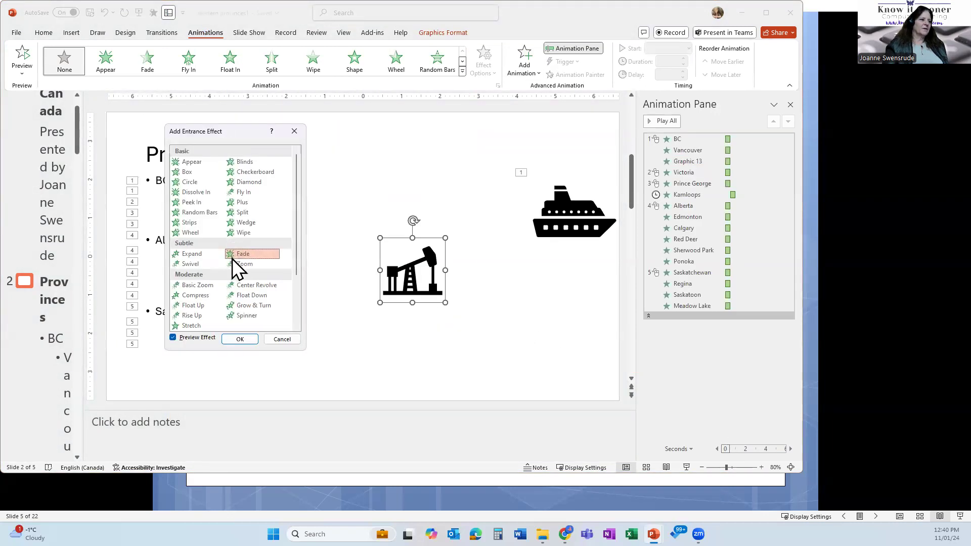
{"action": "left_click", "coordinate": [198, 263]}
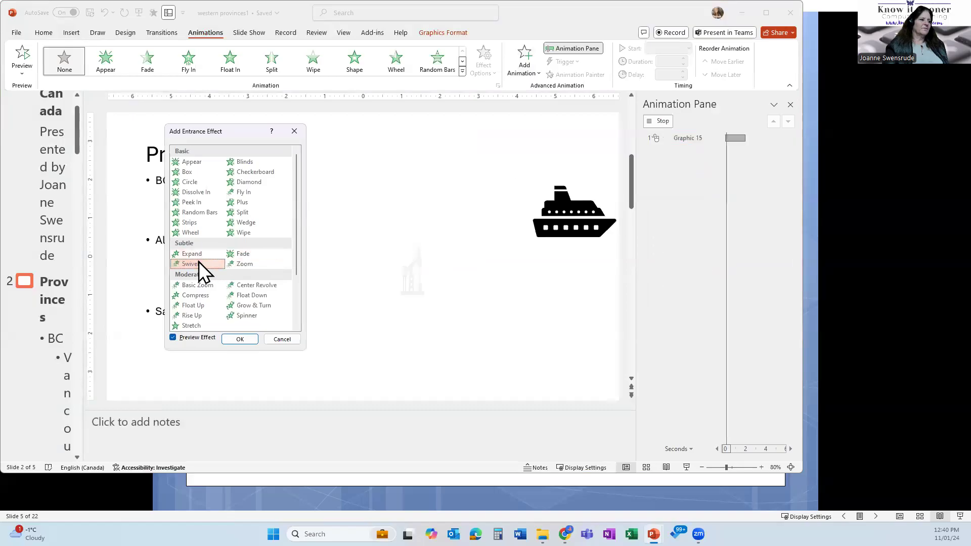
{"action": "left_click", "coordinate": [232, 251]}
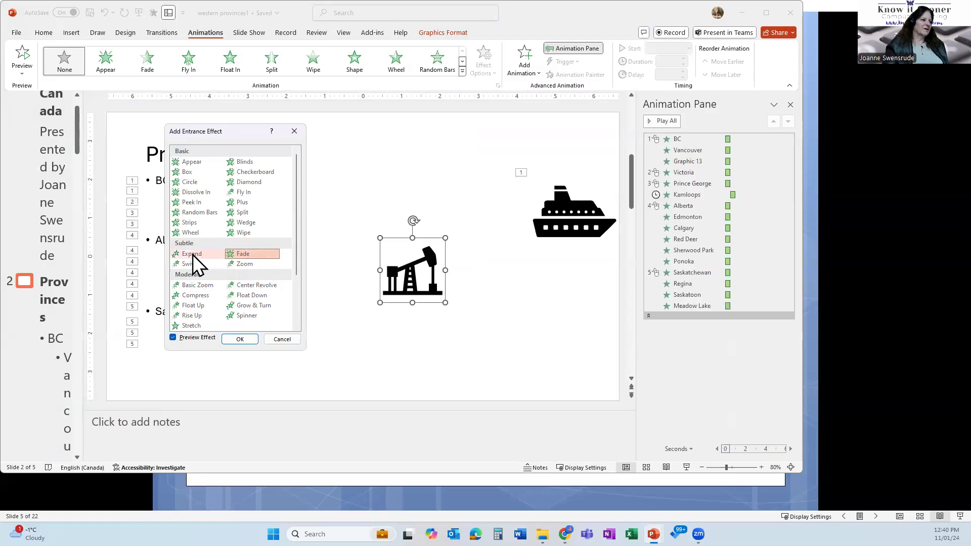
{"action": "left_click", "coordinate": [241, 263]}
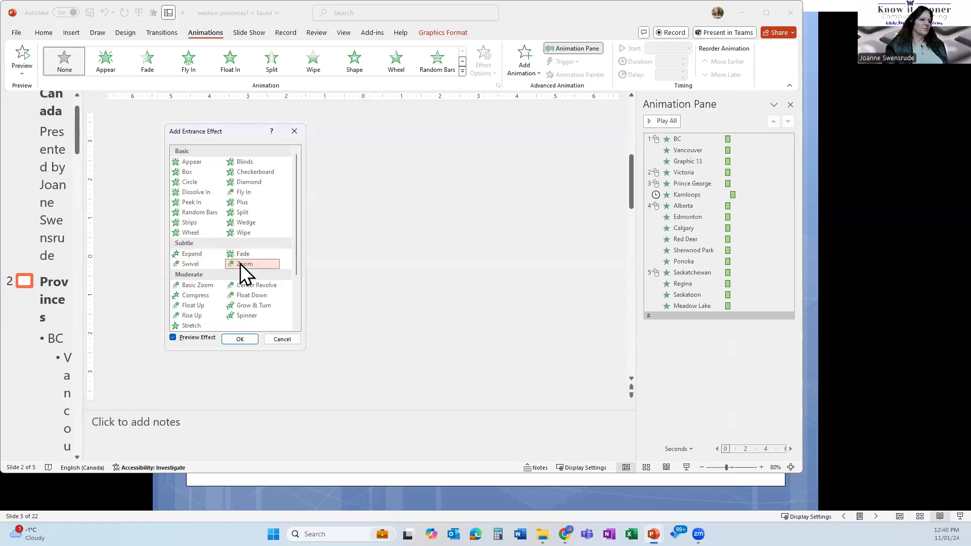
{"action": "left_click", "coordinate": [243, 340]}
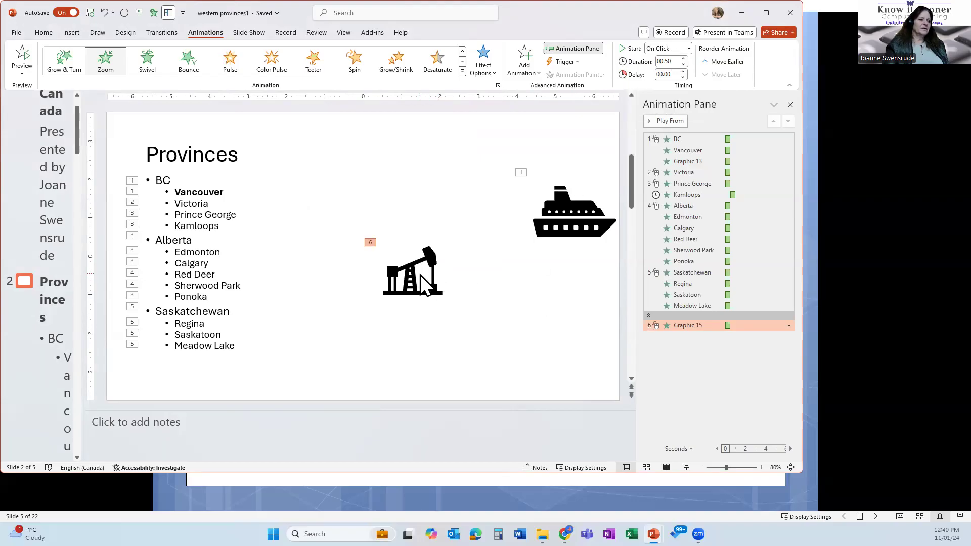
Move the oil pumpjack's animation directly after Ponoka in the sequence and set it to start With Previous
{"action": "left_click", "coordinate": [567, 308]}
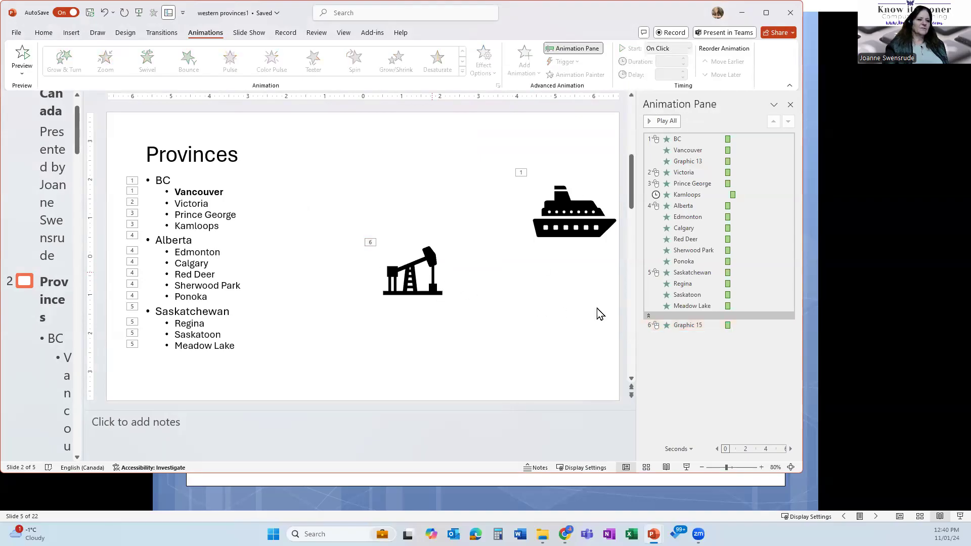
{"action": "left_click", "coordinate": [699, 328]}
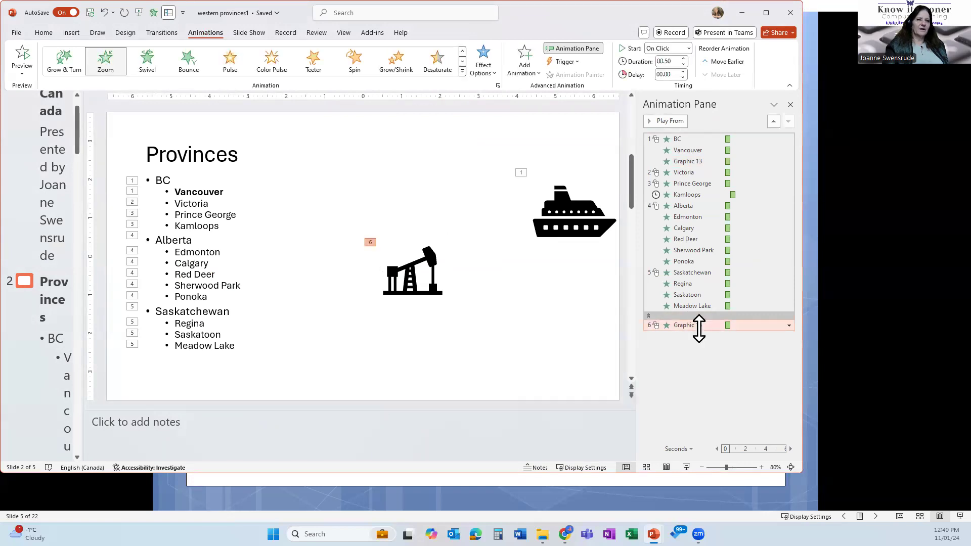
{"action": "left_click_drag", "start_coordinate": [699, 329], "coordinate": [698, 266]}
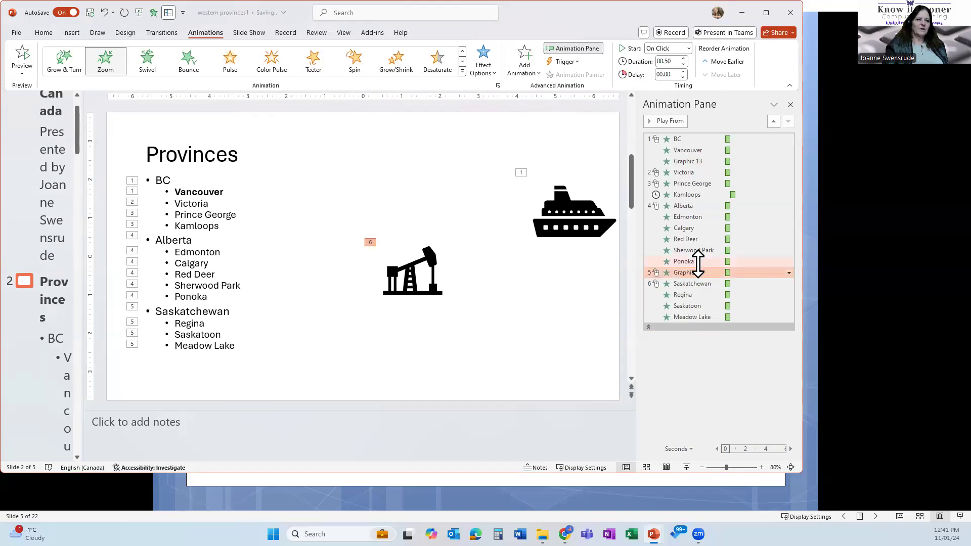
{"action": "left_click", "coordinate": [688, 48]}
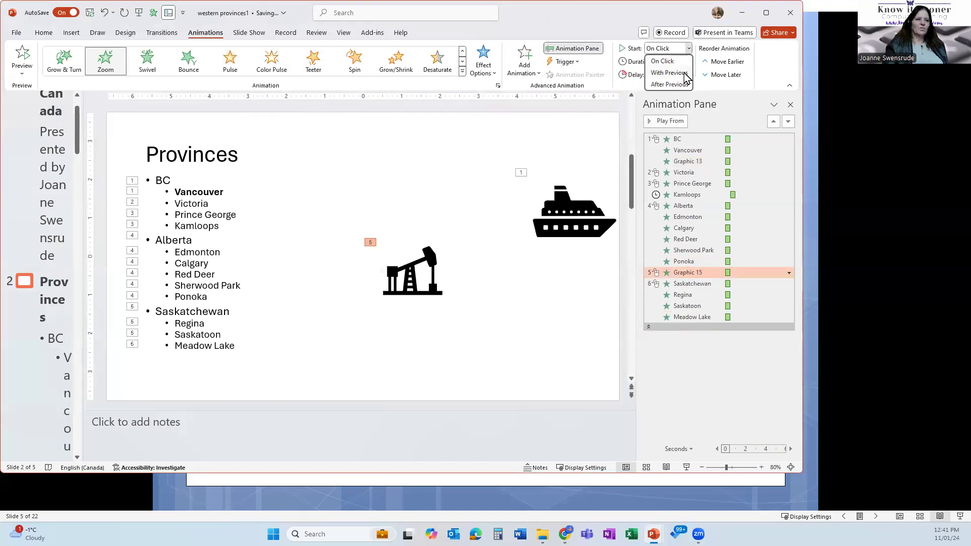
{"action": "left_click", "coordinate": [684, 73]}
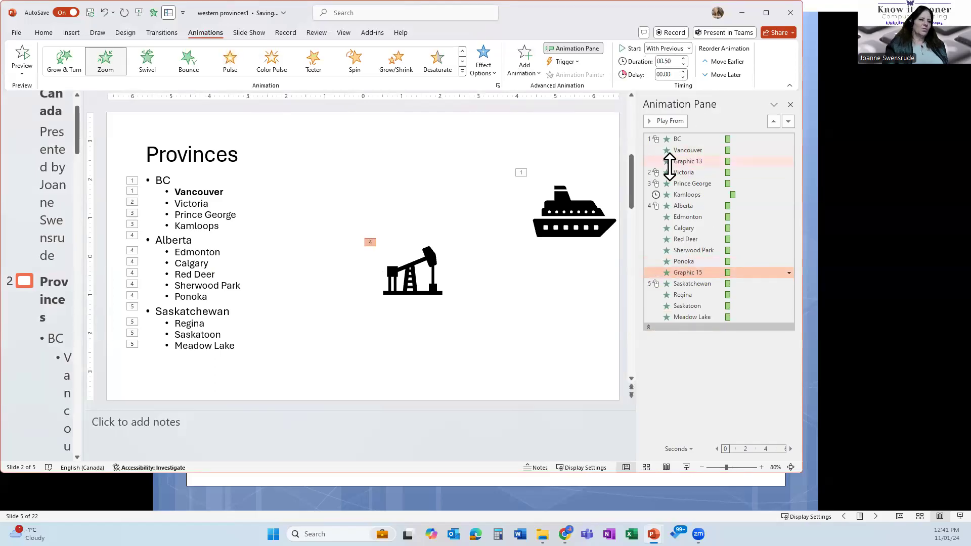
Check the Alberta group's animation entries, play the Provinces slide in Reading View through the Saskatchewan cities, and exit
{"action": "left_click", "coordinate": [687, 264]}
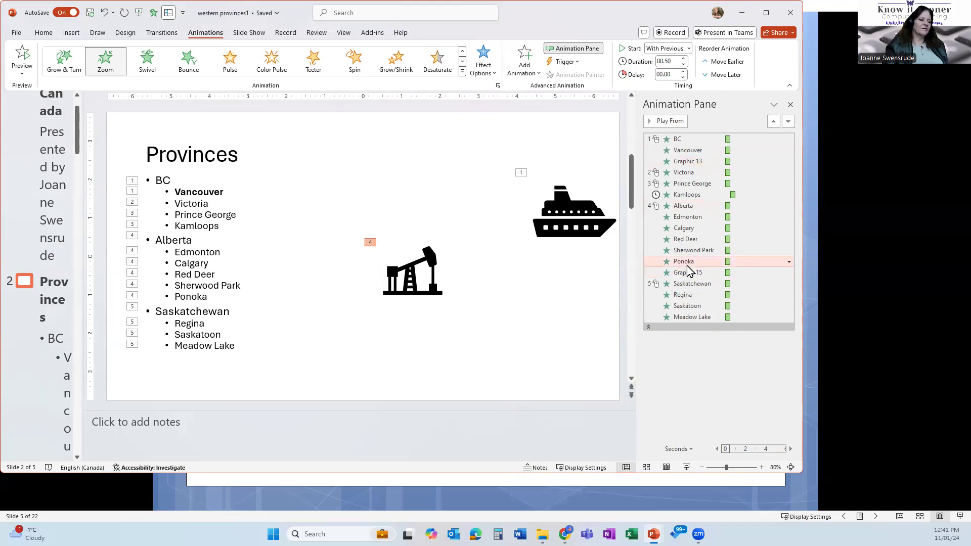
{"action": "mouse_move", "coordinate": [686, 261]}
{"action": "left_mouse_down"}
{"action": "mouse_move", "coordinate": [691, 204]}
{"action": "mouse_move", "coordinate": [694, 213]}
{"action": "left_mouse_up"}
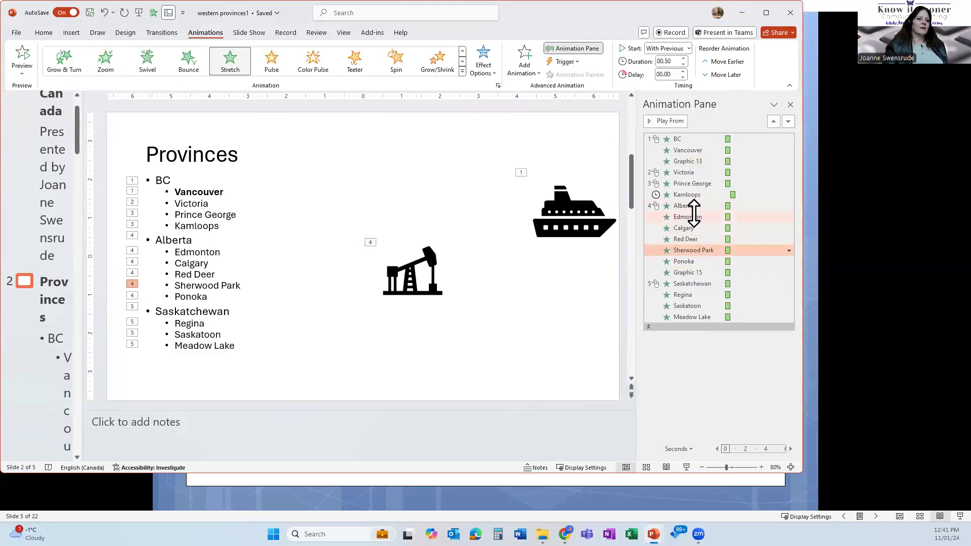
{"action": "left_click", "coordinate": [689, 205]}
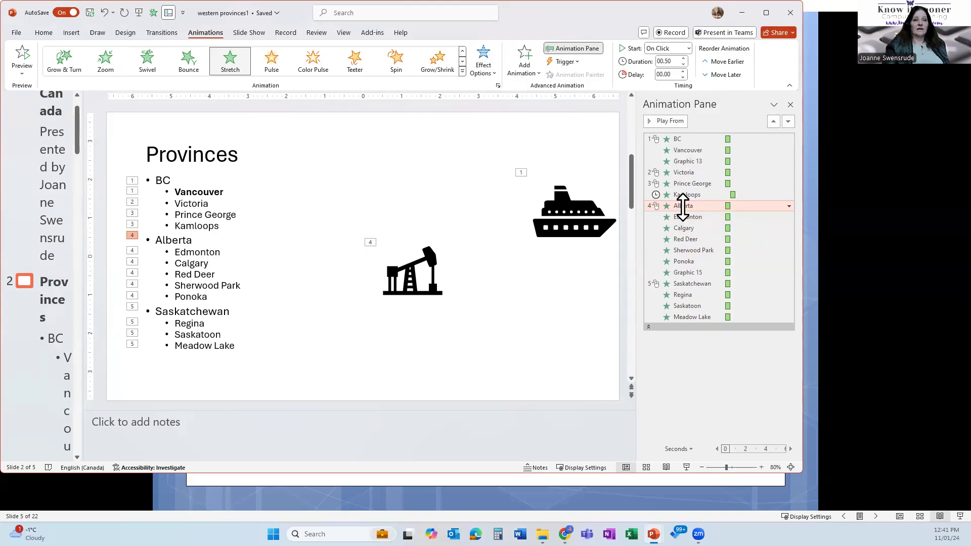
{"action": "left_click", "coordinate": [666, 468]}
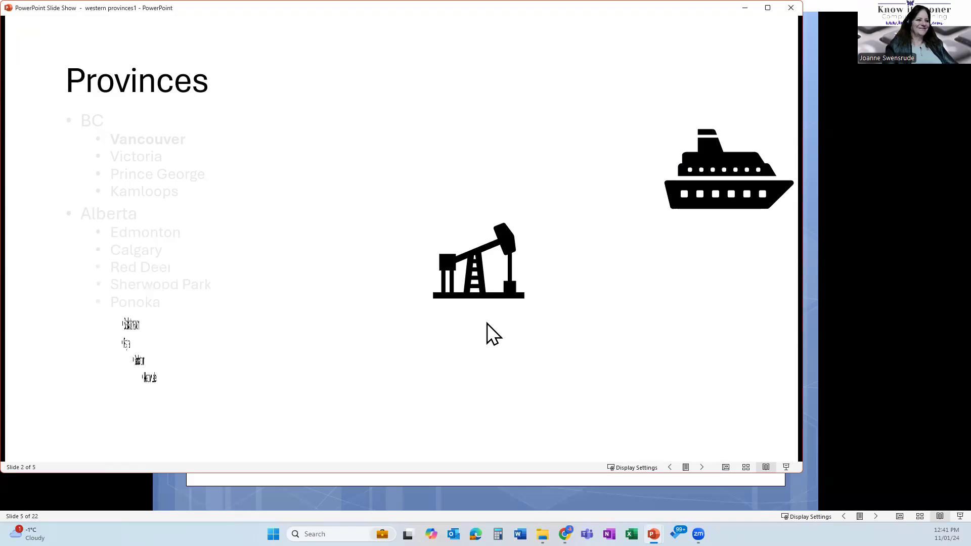
{"action": "key", "text": "Escape"}
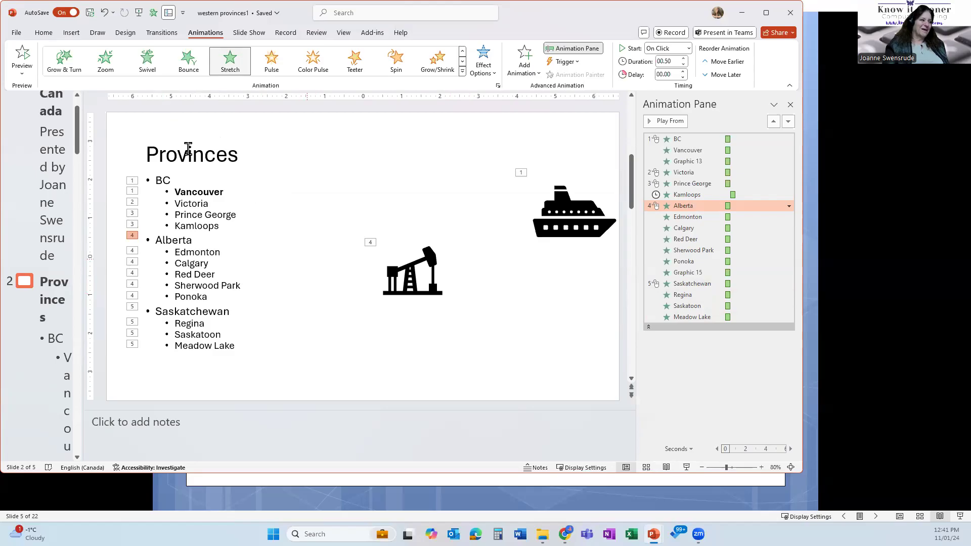
Move the ship icon horizontally closer to the province list, above and to the right of the oil pumpjack
{"action": "left_click", "coordinate": [74, 33]}
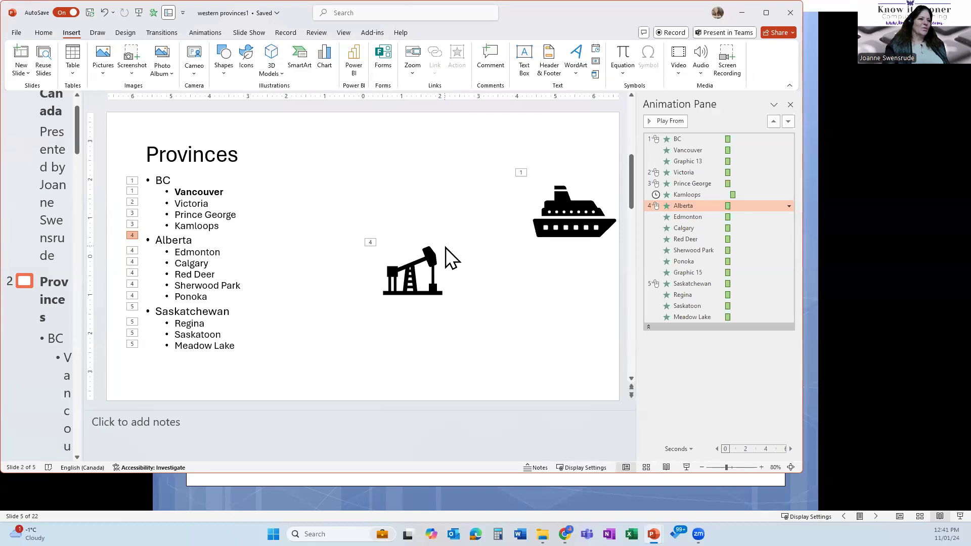
{"action": "left_click", "coordinate": [417, 268]}
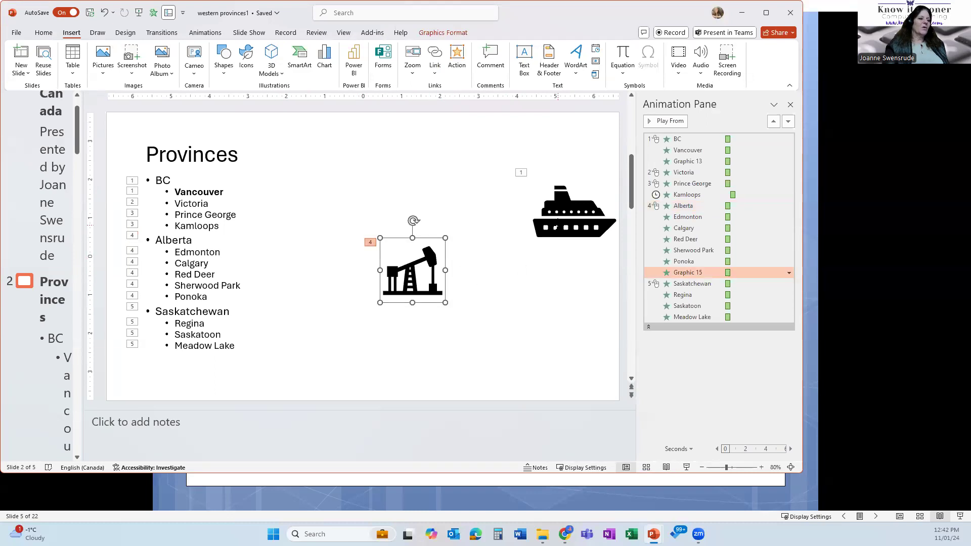
{"action": "left_click", "coordinate": [559, 228]}
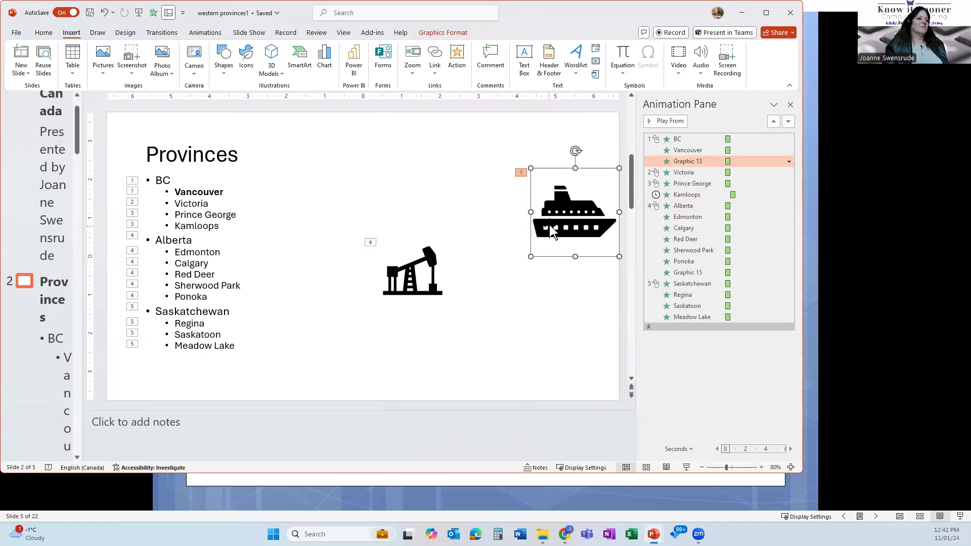
{"action": "left_click_drag", "start_coordinate": [549, 223], "coordinate": [492, 231]}
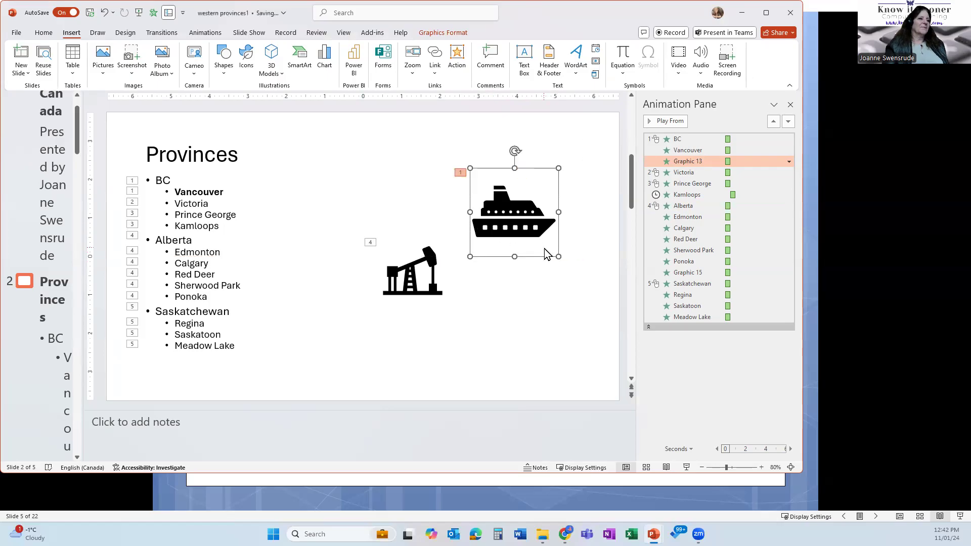
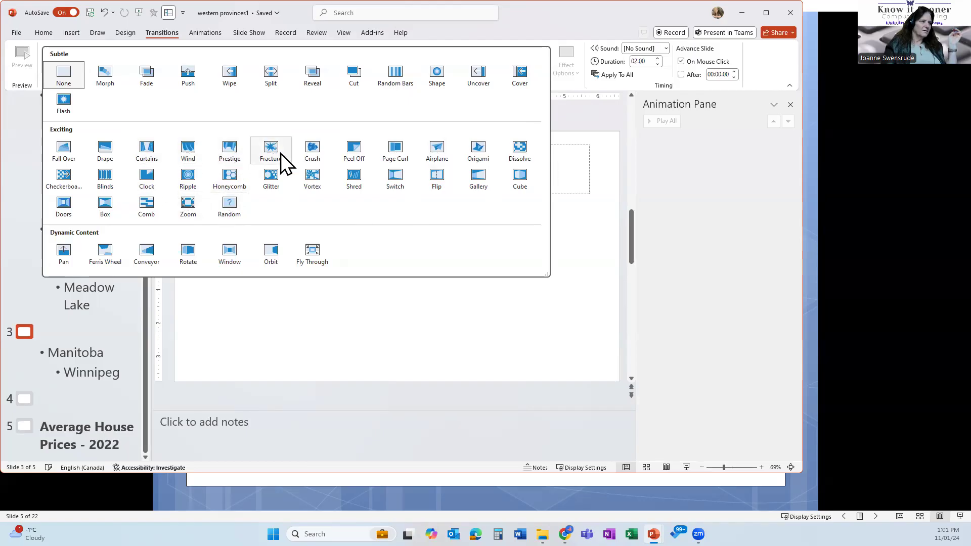
Apply the Crush transition to the Manitoba slide, play it in Reading View from the Provinces slide, and exit
{"action": "left_click", "coordinate": [319, 156]}
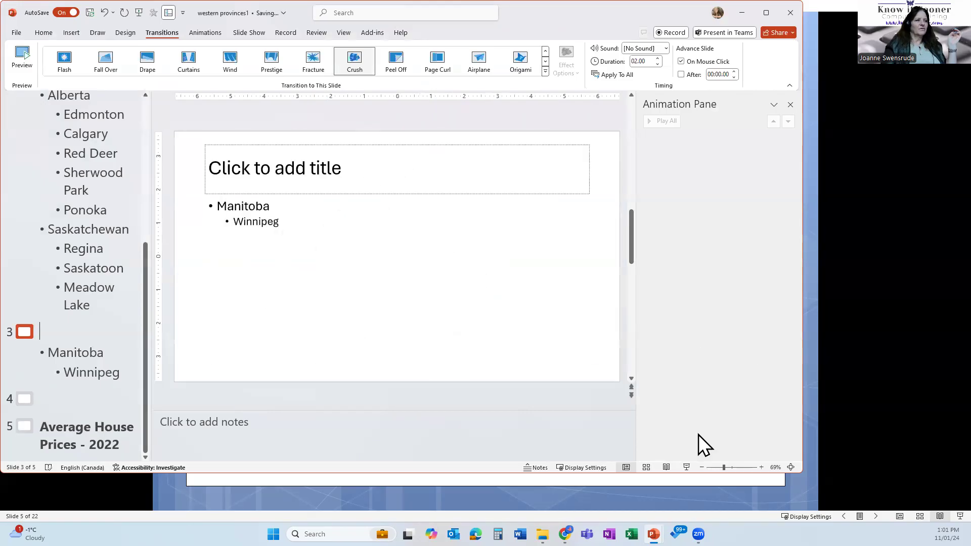
{"action": "left_click", "coordinate": [101, 284]}
{"action": "left_click", "coordinate": [667, 467]}
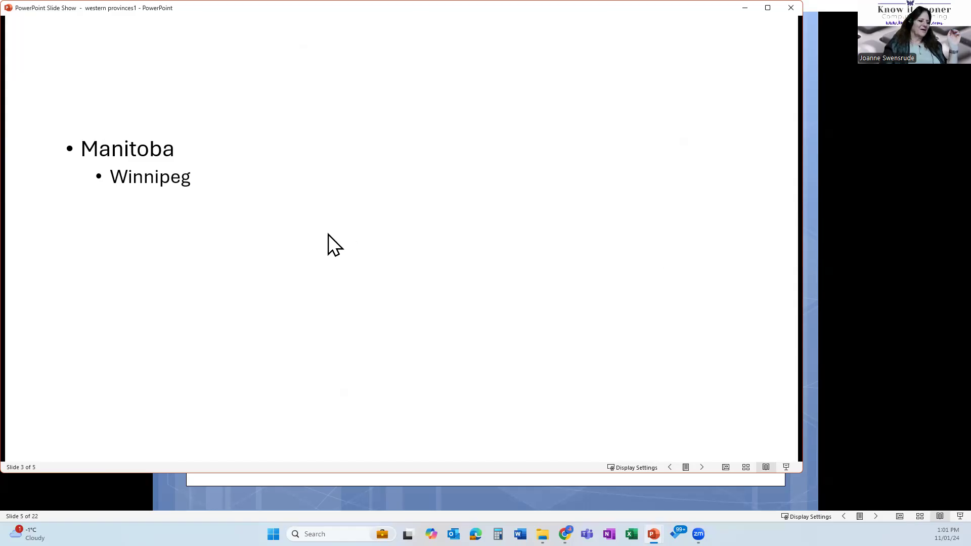
{"action": "key", "text": "Escape"}
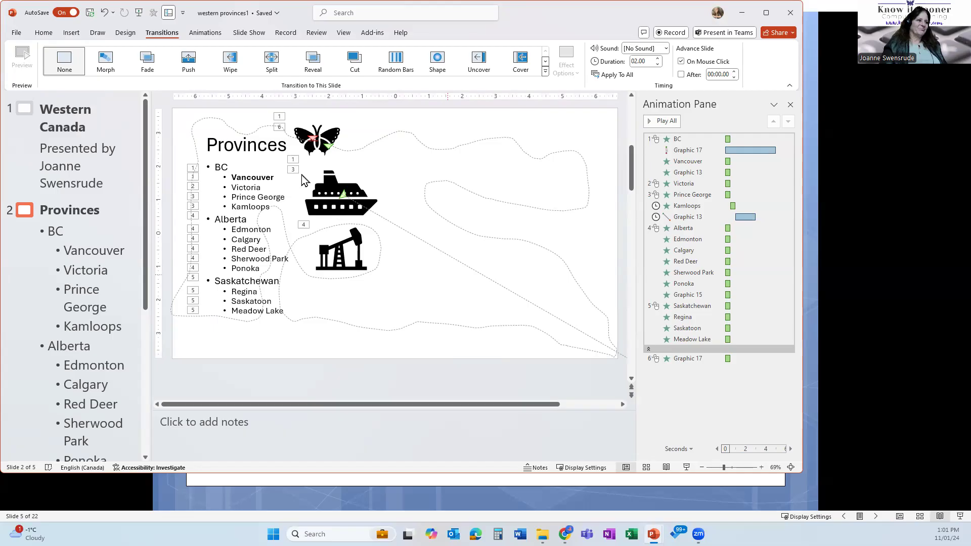
Open the "church slide show" presentation from the recent files
{"action": "left_click", "coordinate": [17, 32]}
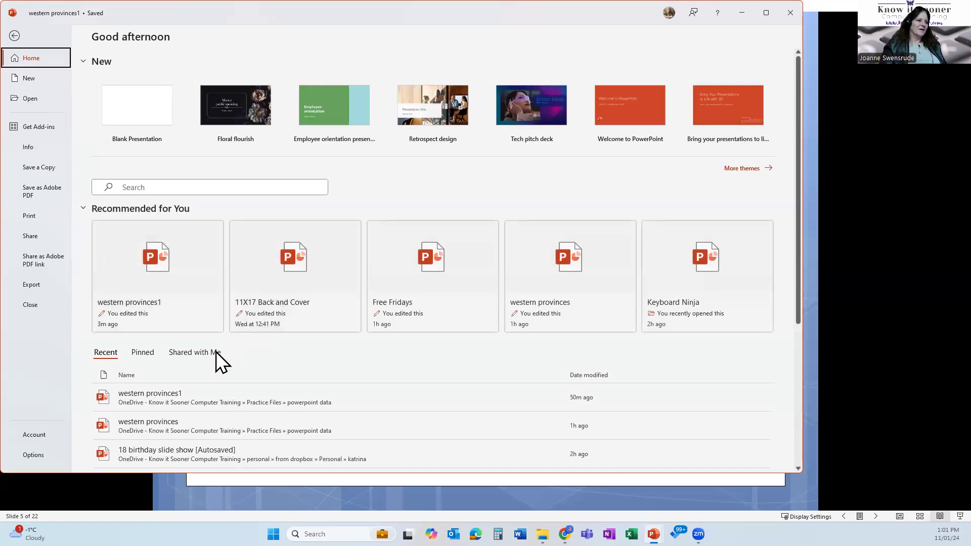
{"action": "scroll", "coordinate": [167, 436], "scroll_direction": "down", "scroll_amount": 1}
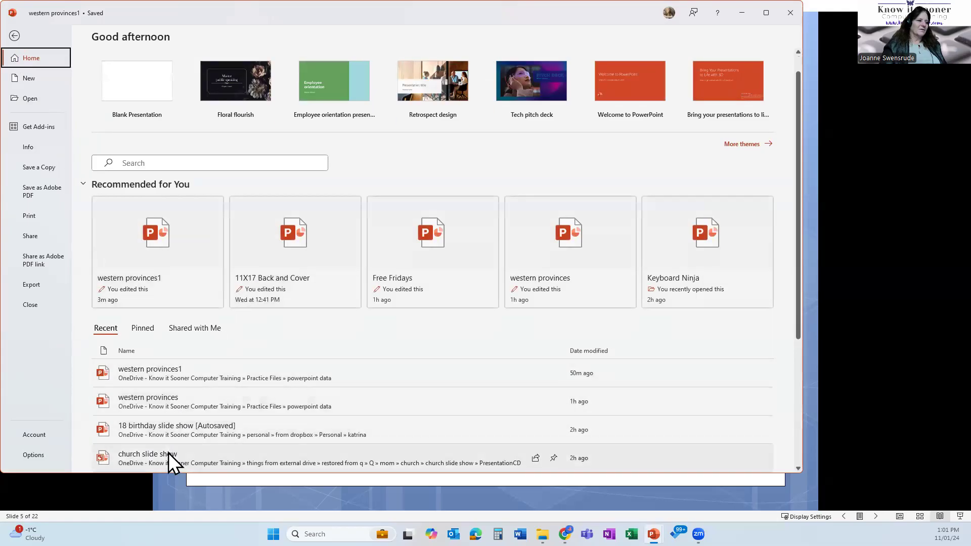
{"action": "left_click", "coordinate": [169, 453]}
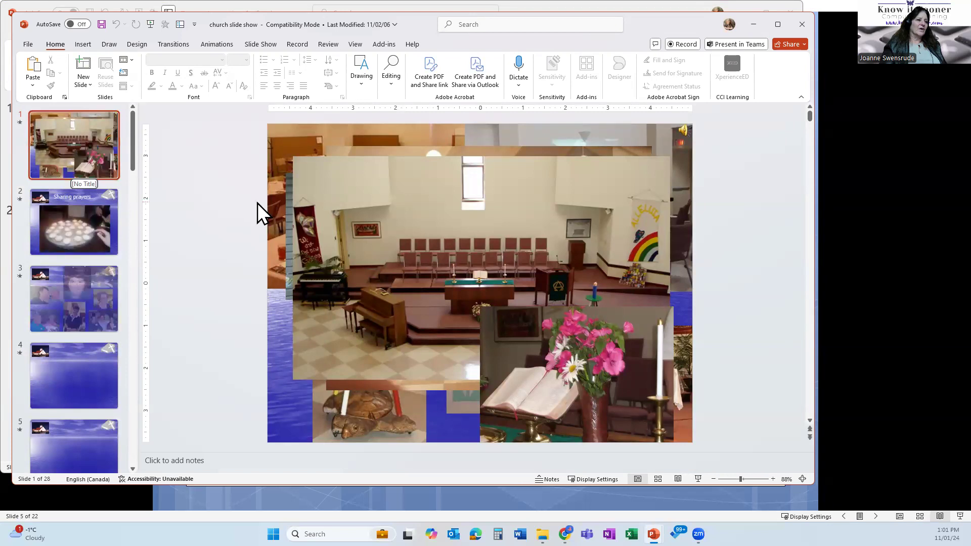
Play the first slide of the church slide show in Reading View to watch its timed picture animations, and exit
{"action": "left_click", "coordinate": [549, 177]}
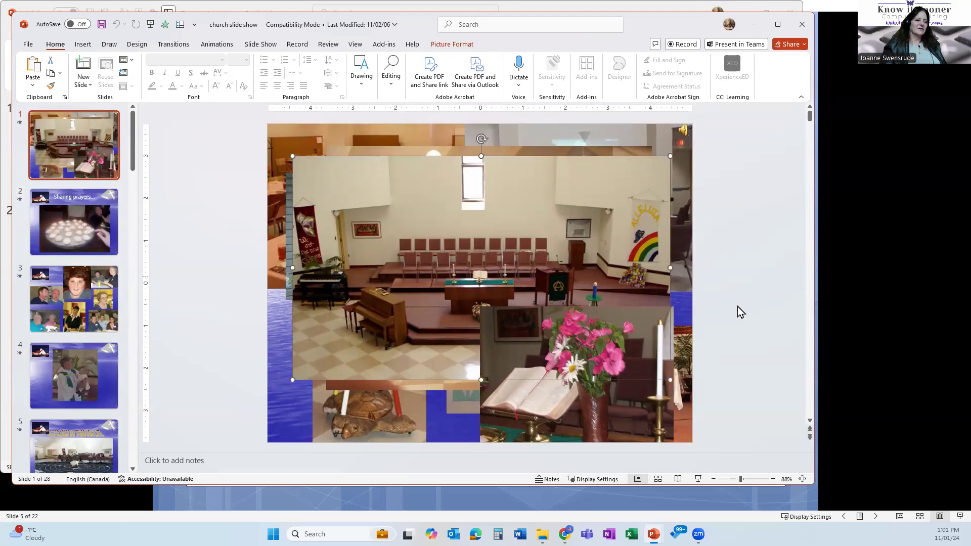
{"action": "left_click", "coordinate": [727, 329]}
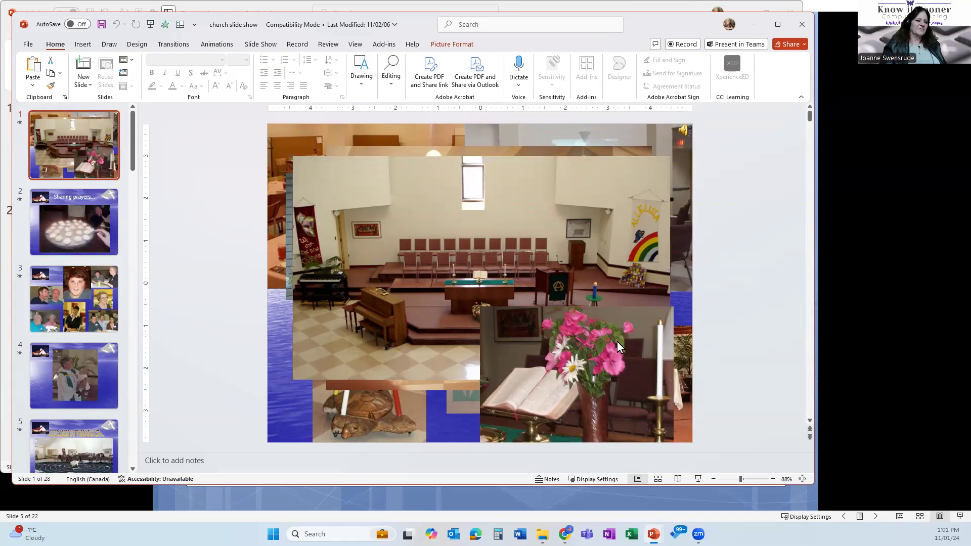
{"action": "left_click", "coordinate": [678, 479]}
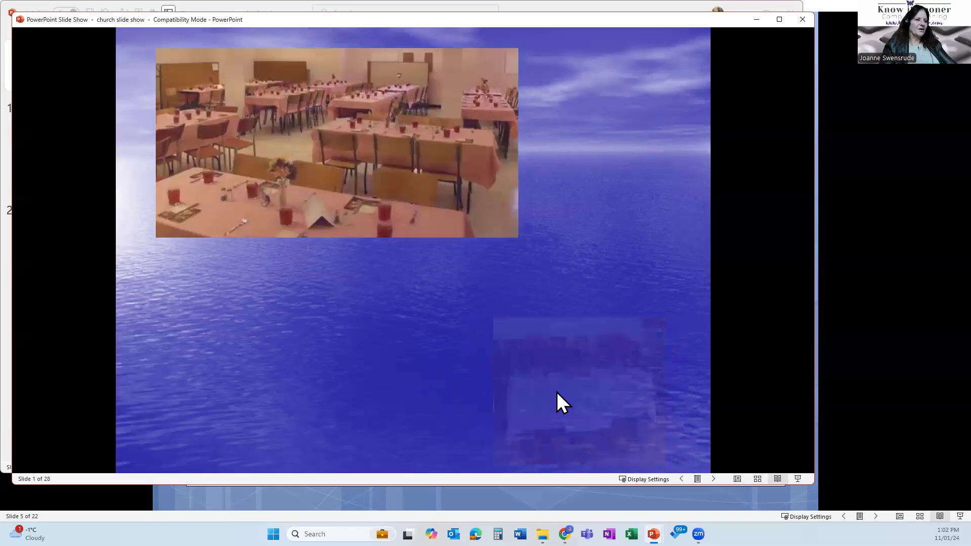
{"action": "key", "text": "Escape"}
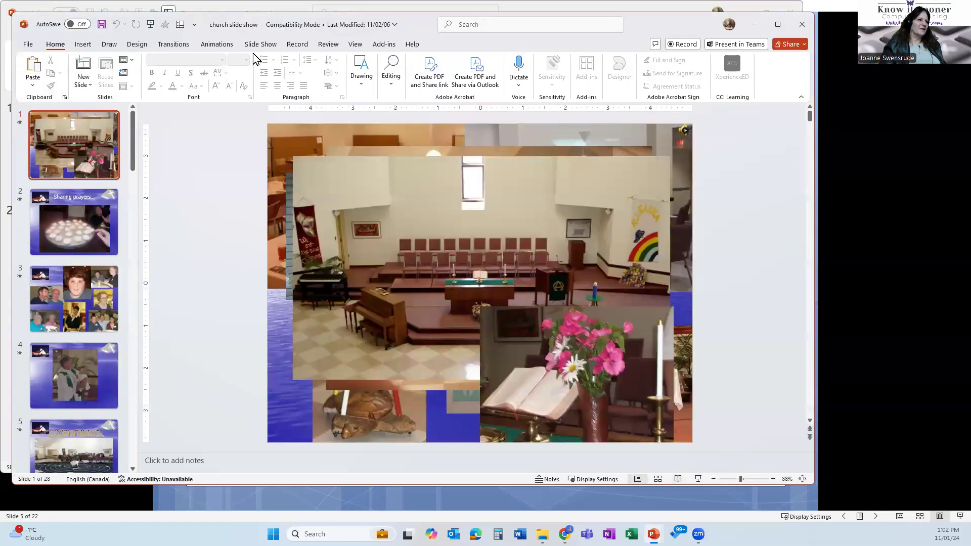
Show the first slide's Animation Pane and examine how the picture entrance and exit effects overlap along the timeline
{"action": "left_click", "coordinate": [213, 46]}
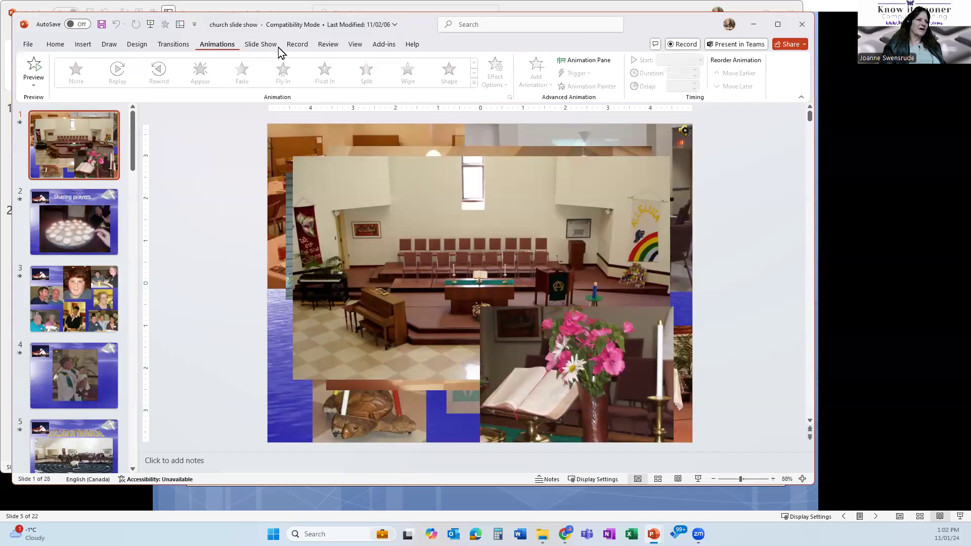
{"action": "left_click", "coordinate": [575, 62]}
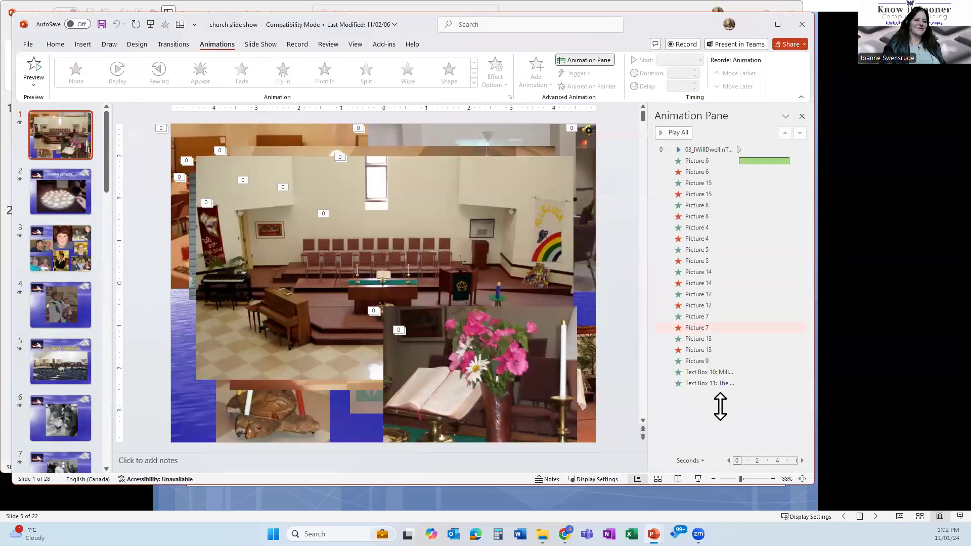
{"action": "left_click", "coordinate": [710, 161]}
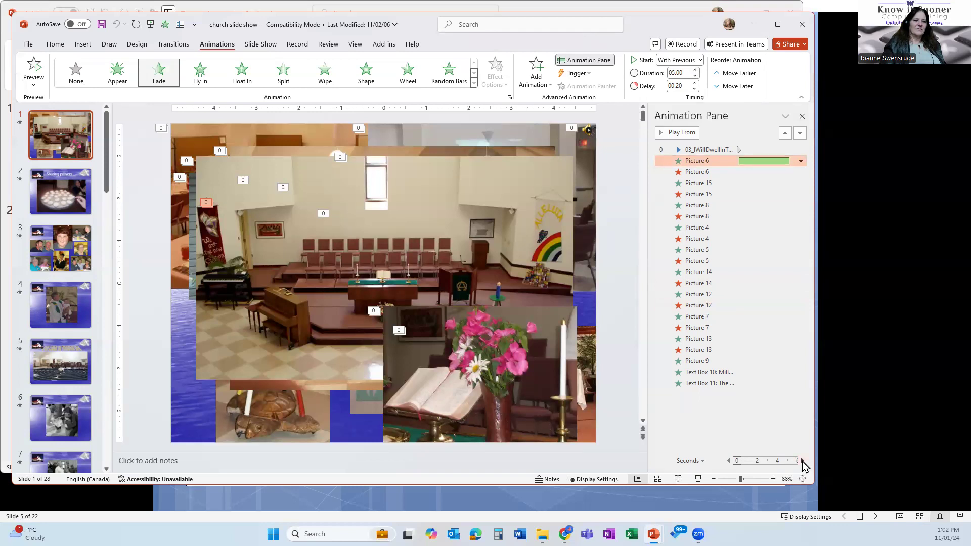
{"action": "left_click", "coordinate": [803, 460]}
{"action": "left_click", "coordinate": [802, 460]}
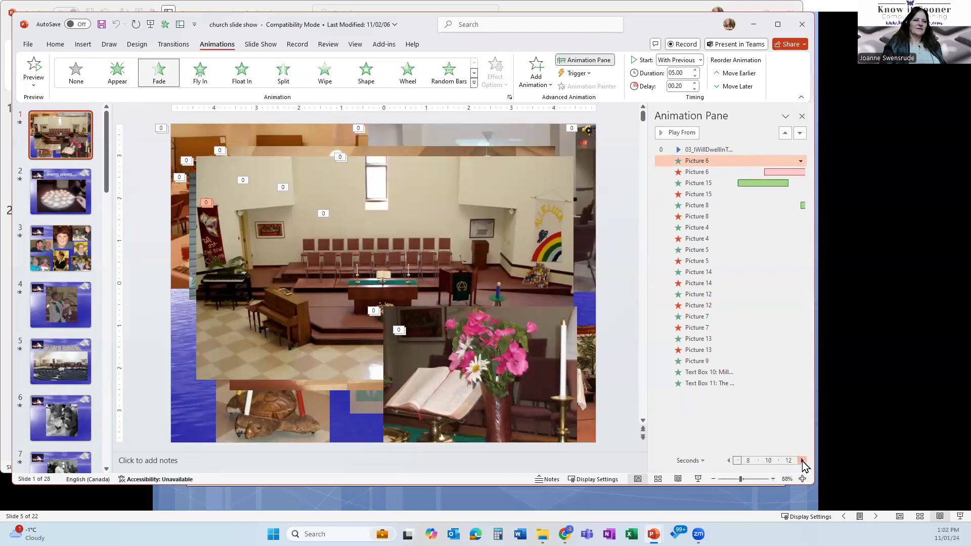
{"action": "left_click", "coordinate": [803, 461]}
{"action": "left_click", "coordinate": [803, 460]}
{"action": "left_click", "coordinate": [802, 461]}
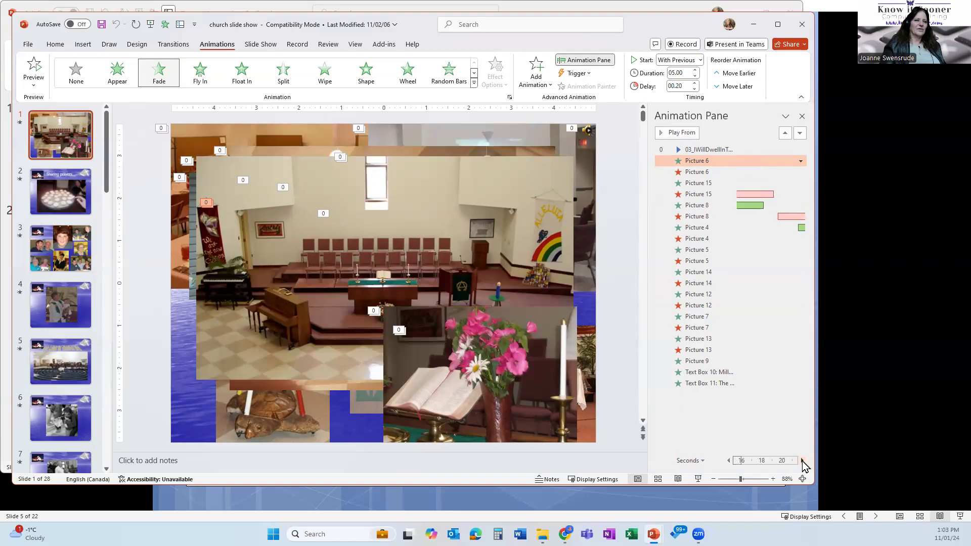
{"action": "left_click", "coordinate": [803, 460]}
{"action": "left_click", "coordinate": [802, 461]}
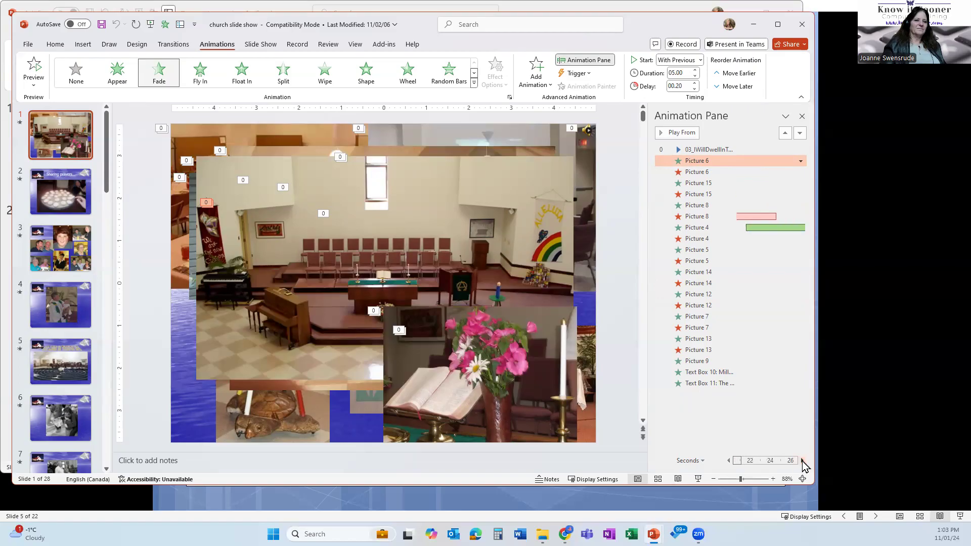
{"action": "left_click", "coordinate": [802, 460]}
{"action": "left_click", "coordinate": [802, 461]}
{"action": "left_click", "coordinate": [803, 461]}
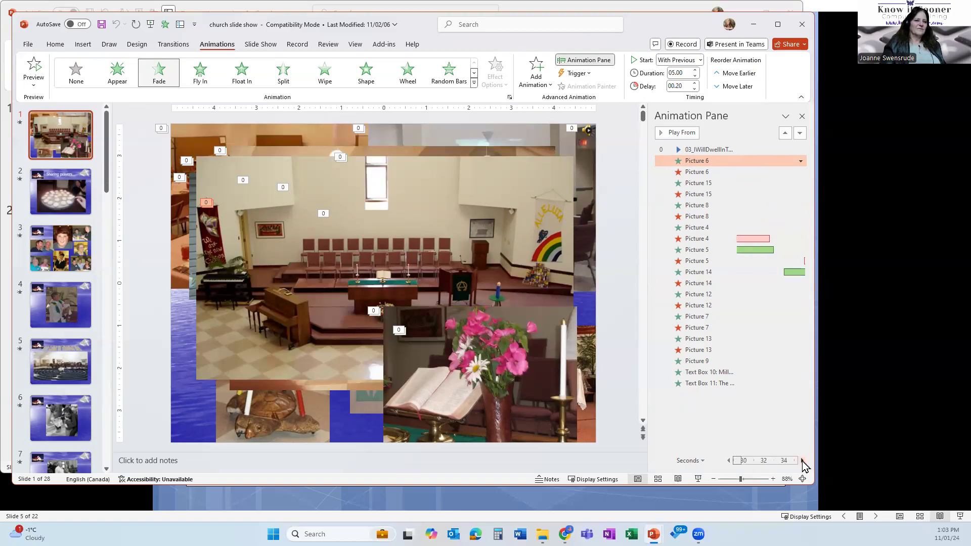
{"action": "left_click", "coordinate": [802, 461]}
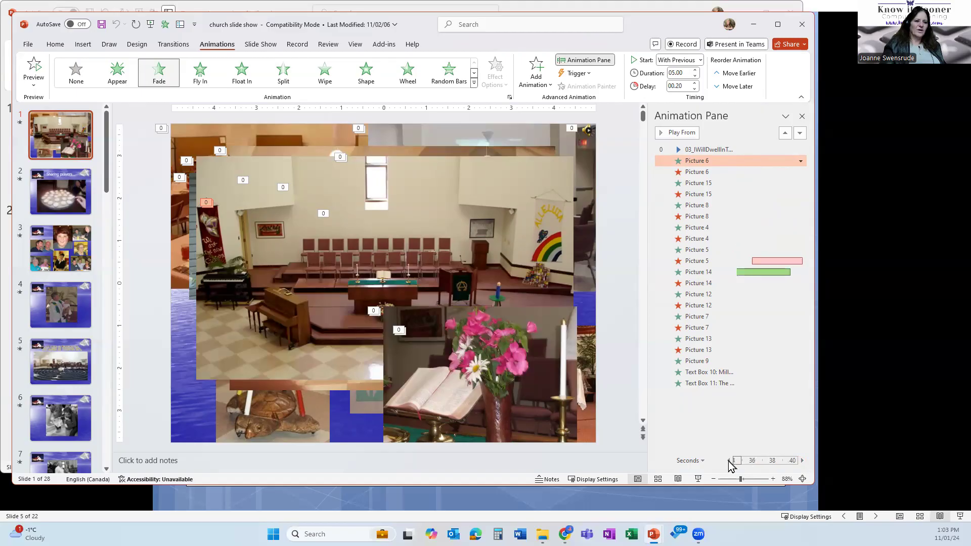
Shift the Picture 7 Fade entrance earlier on the animation timeline to a delay of 46.60 seconds
{"action": "left_click", "coordinate": [721, 282]}
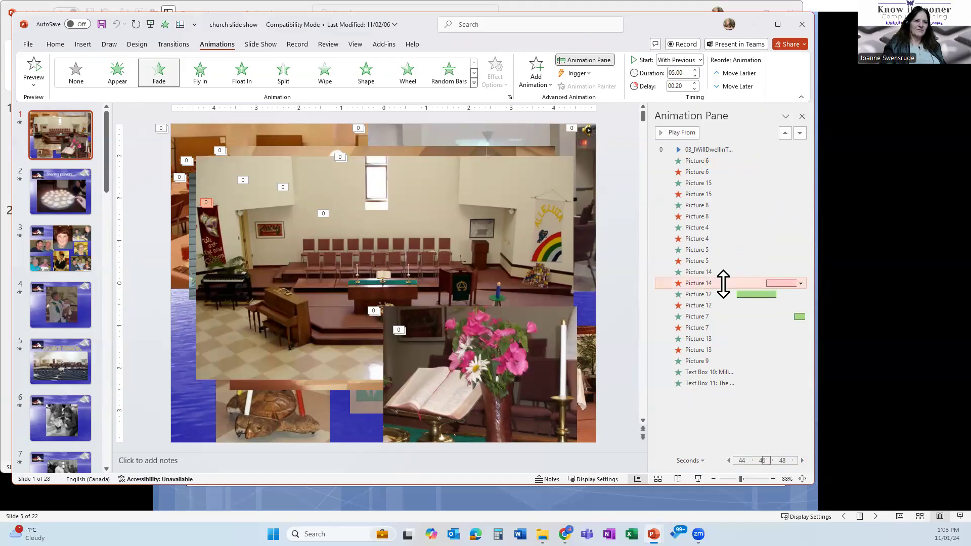
{"action": "left_click_drag", "start_coordinate": [802, 318], "coordinate": [776, 318]}
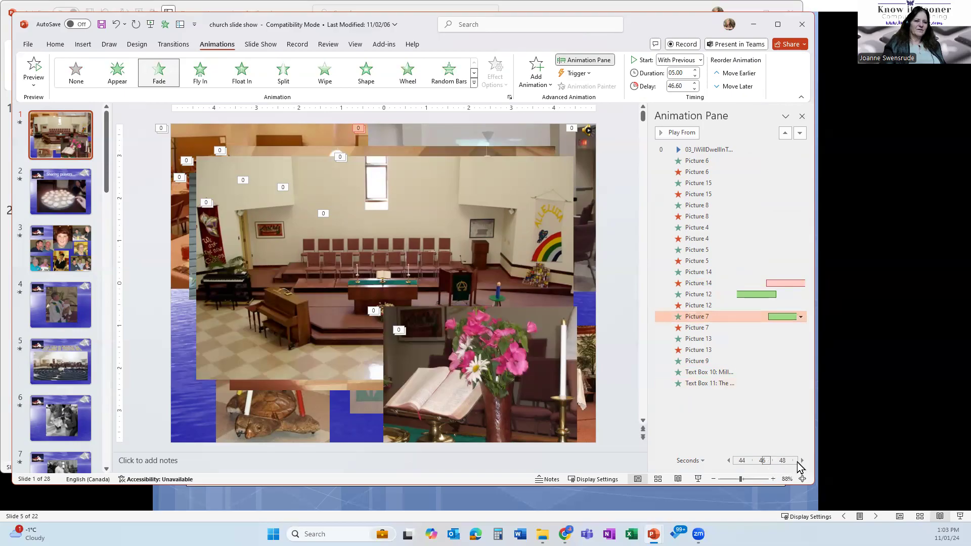
Examine the rest of the first slide's animation timeline, from the Picture 7 entrance through to the closing text box effects
{"action": "left_click", "coordinate": [803, 461]}
{"action": "left_click", "coordinate": [803, 460]}
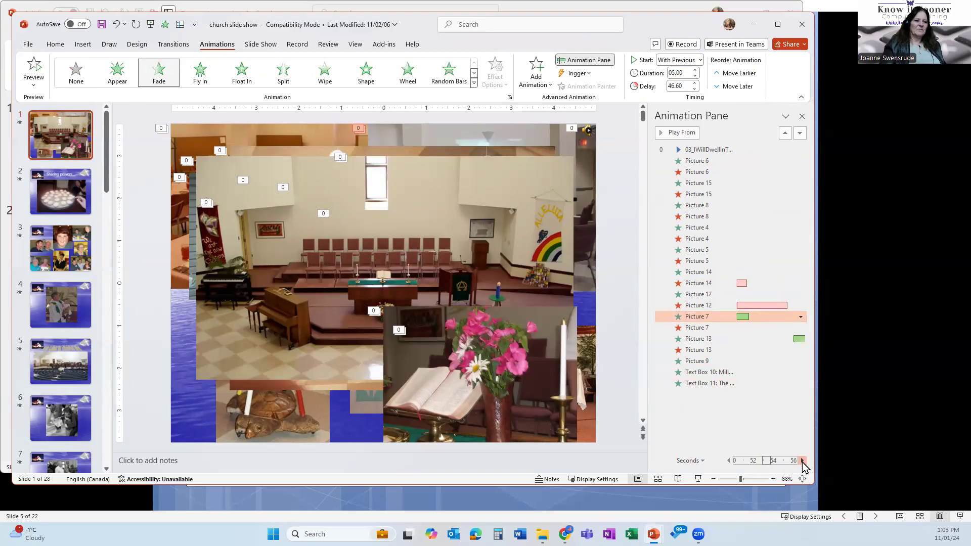
{"action": "left_click", "coordinate": [803, 460]}
{"action": "left_click", "coordinate": [803, 460]}
{"action": "left_click", "coordinate": [803, 460]}
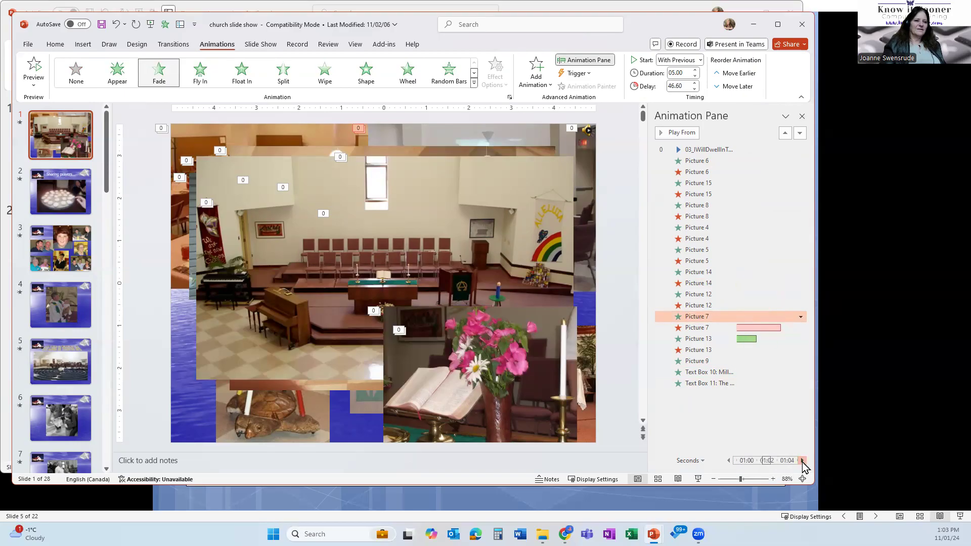
{"action": "left_click", "coordinate": [803, 460]}
{"action": "left_click", "coordinate": [803, 460]}
{"action": "left_click", "coordinate": [803, 460]}
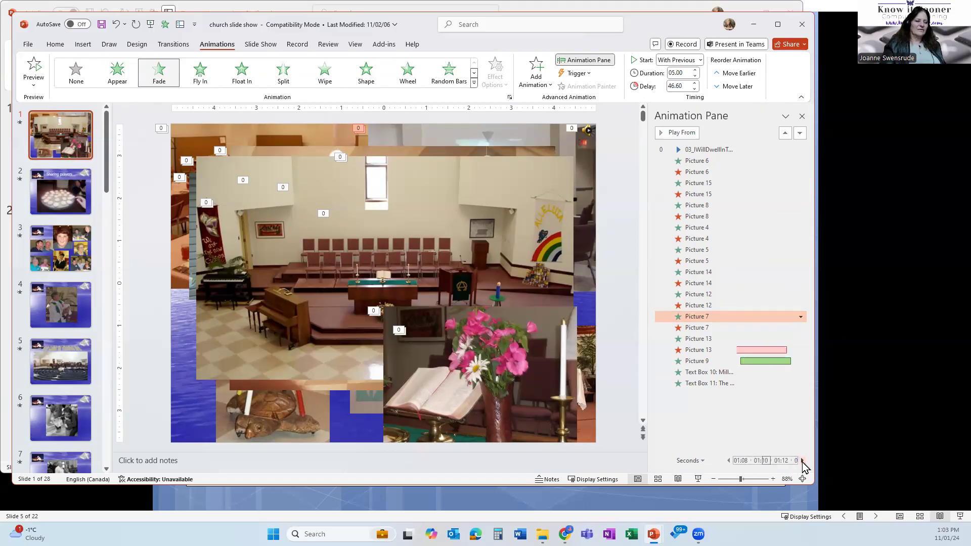
{"action": "left_click", "coordinate": [803, 460]}
{"action": "left_click", "coordinate": [803, 460]}
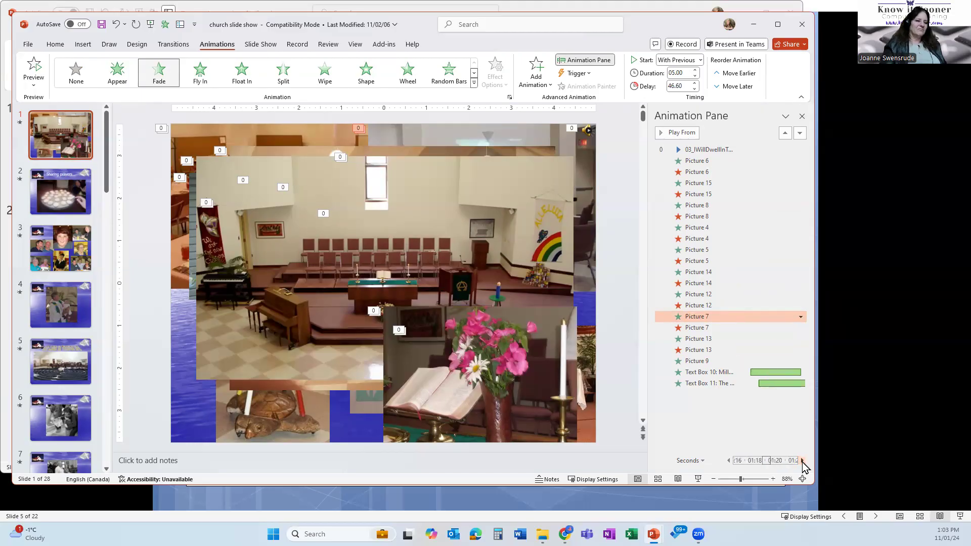
{"action": "left_click", "coordinate": [803, 460]}
{"action": "left_click", "coordinate": [803, 460]}
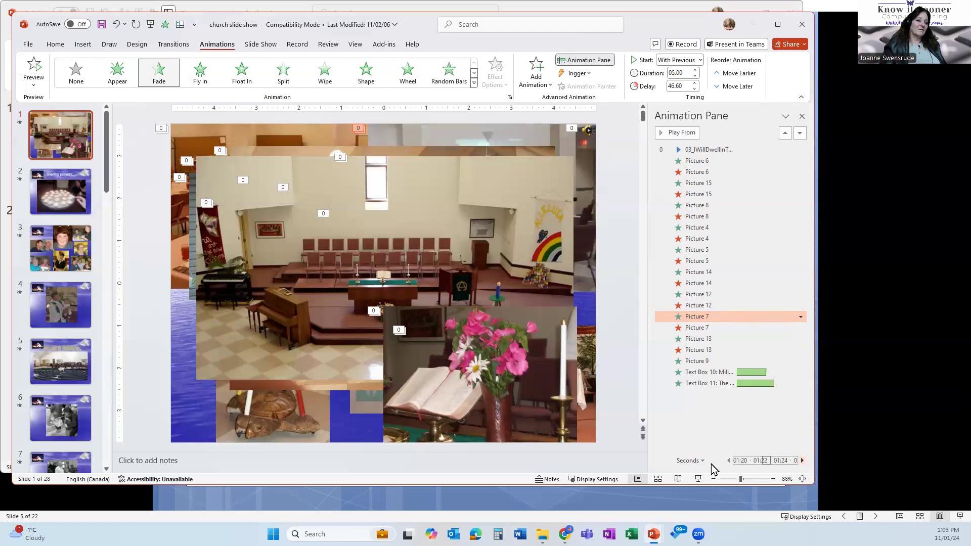
{"action": "left_click", "coordinate": [695, 461]}
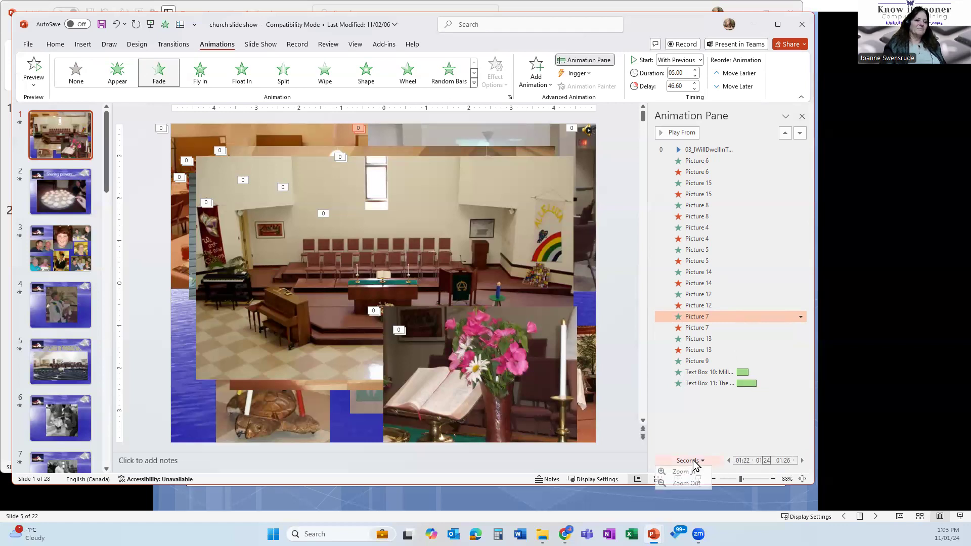
{"action": "left_click", "coordinate": [712, 424]}
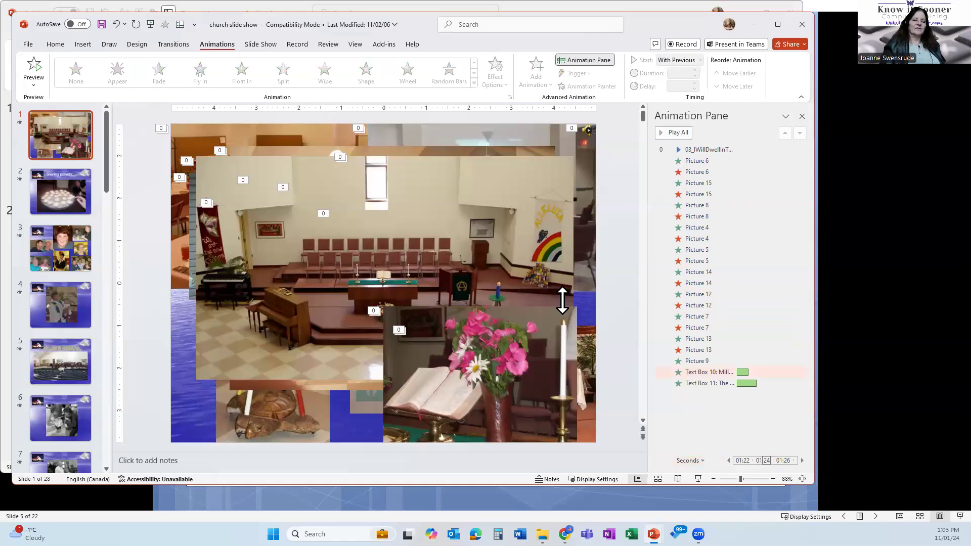
Examine the animation sequences on slides 2 and 3 of the church slide show, and return to slide 1
{"action": "left_click", "coordinate": [48, 252]}
{"action": "left_click", "coordinate": [56, 202]}
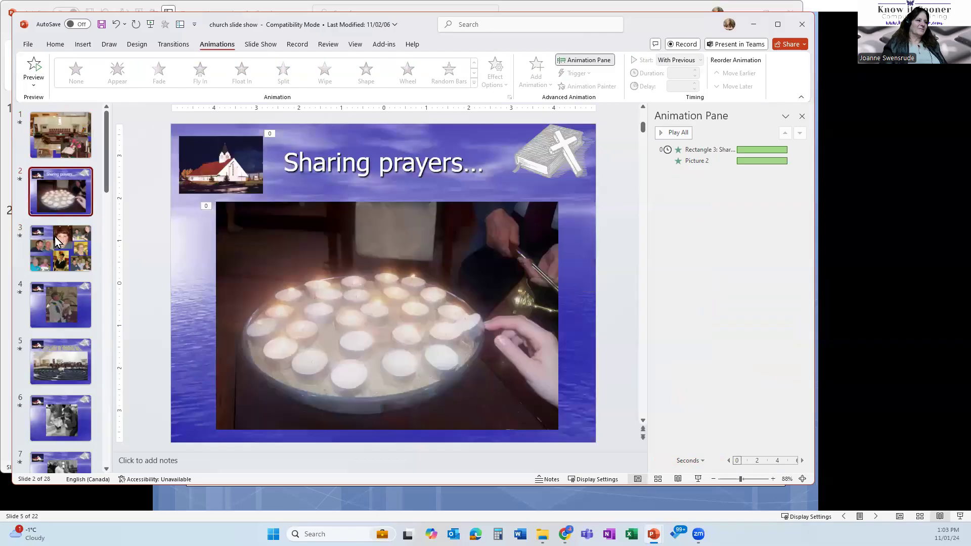
{"action": "left_click", "coordinate": [56, 246]}
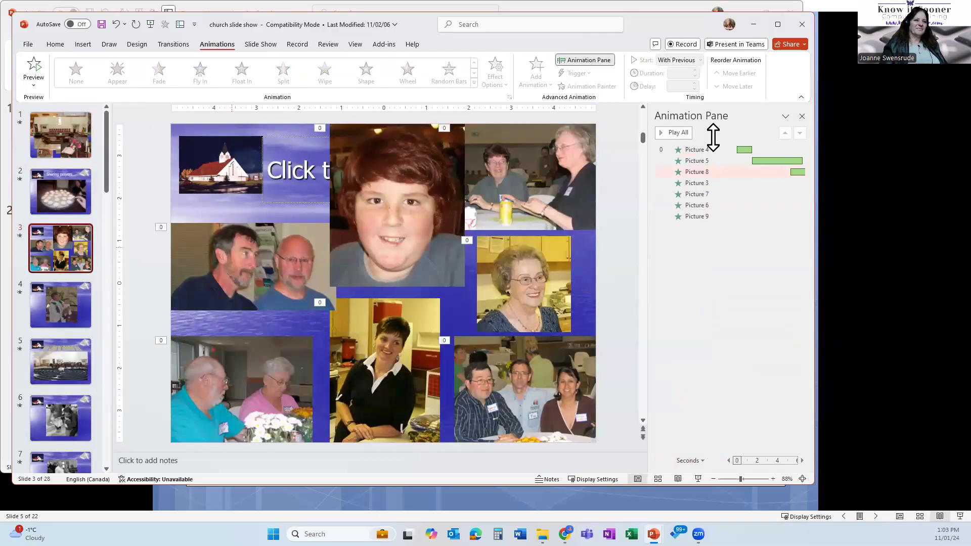
{"action": "left_click", "coordinate": [68, 313]}
{"action": "left_click", "coordinate": [65, 176]}
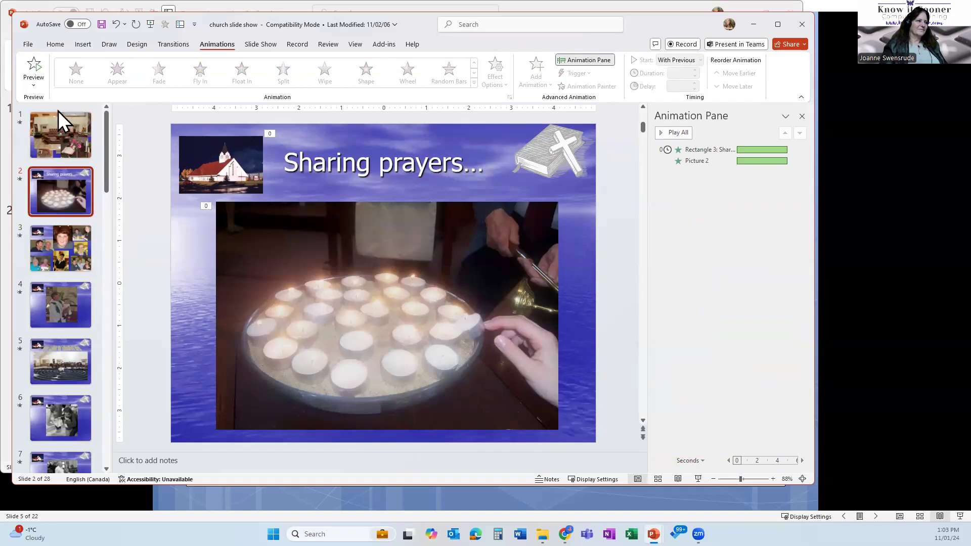
{"action": "left_click", "coordinate": [65, 135]}
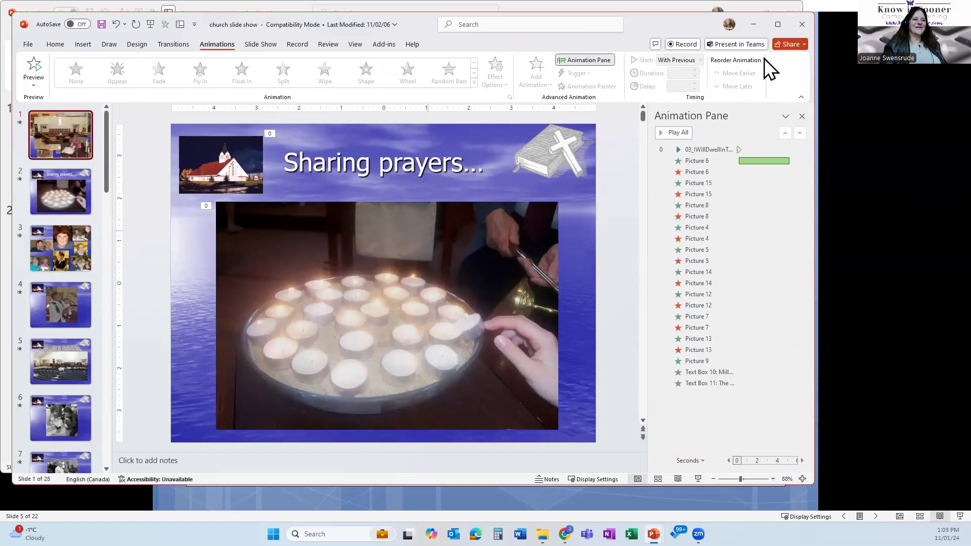